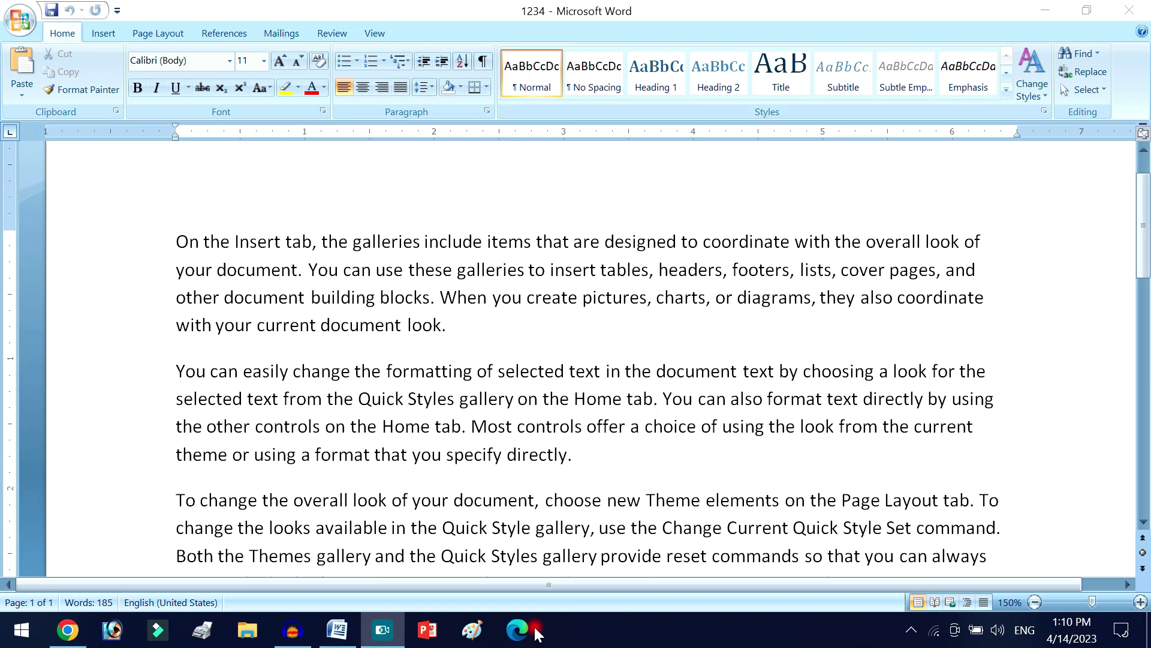
# - Inspect the page and try selecting the three sample paragraphs, clearing each trial selection
pyautogui.scroll(-5, 511, 334)
pyautogui.scroll(6, 511, 334)
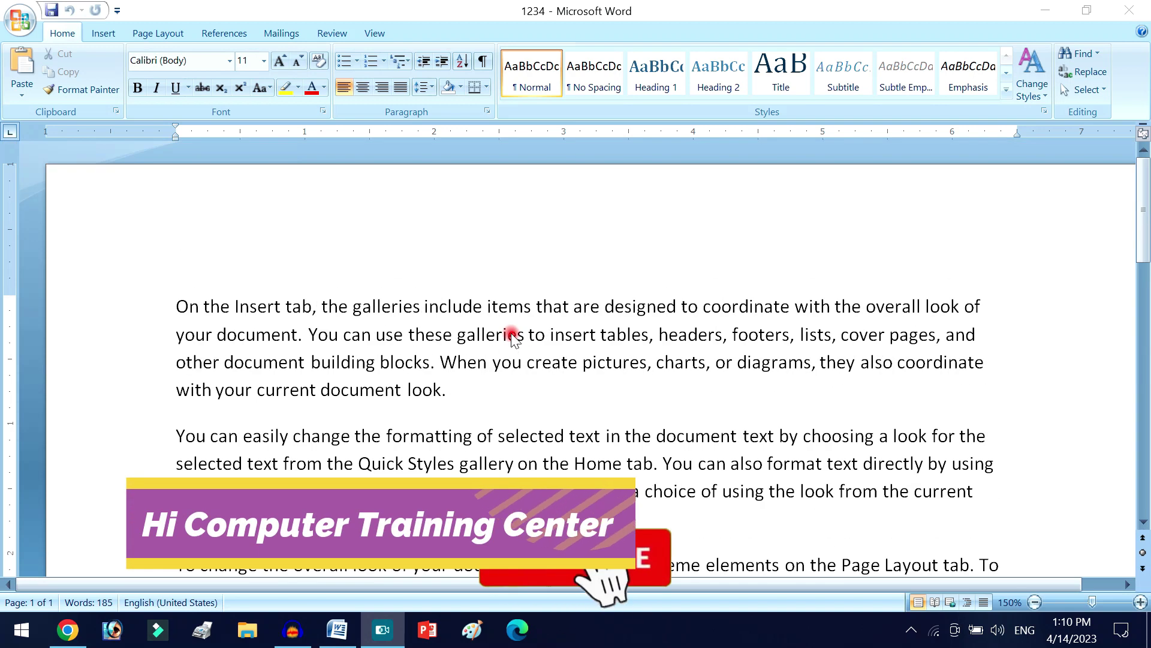
pyautogui.scroll(-12, 514, 336)
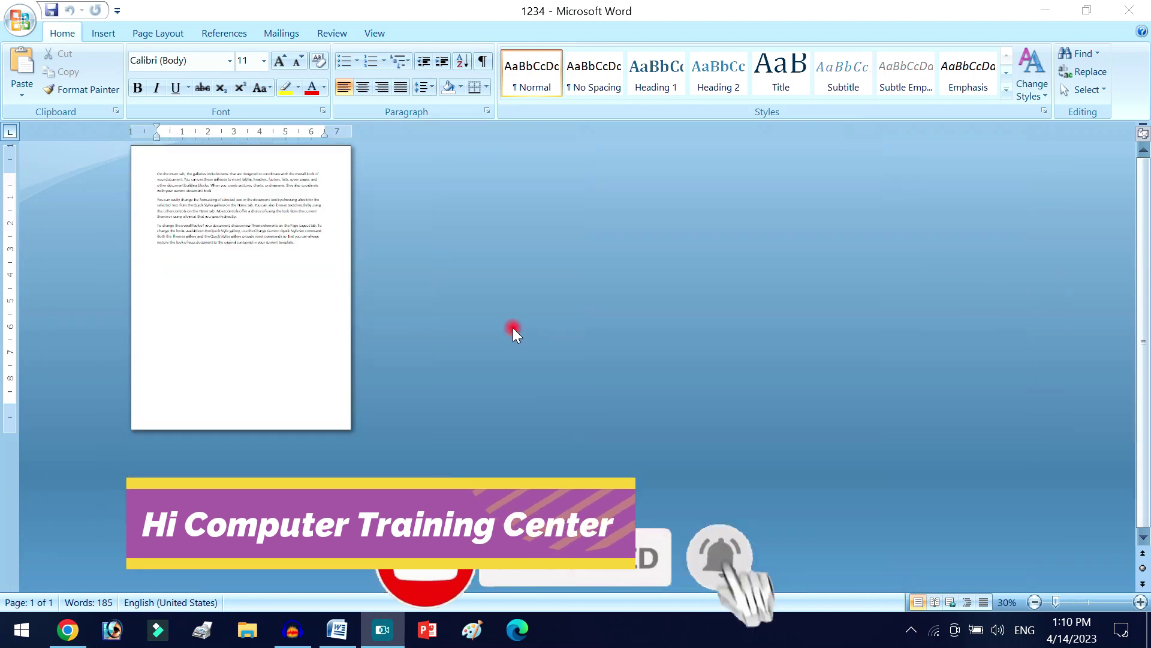
pyautogui.scroll(10, 513, 328)
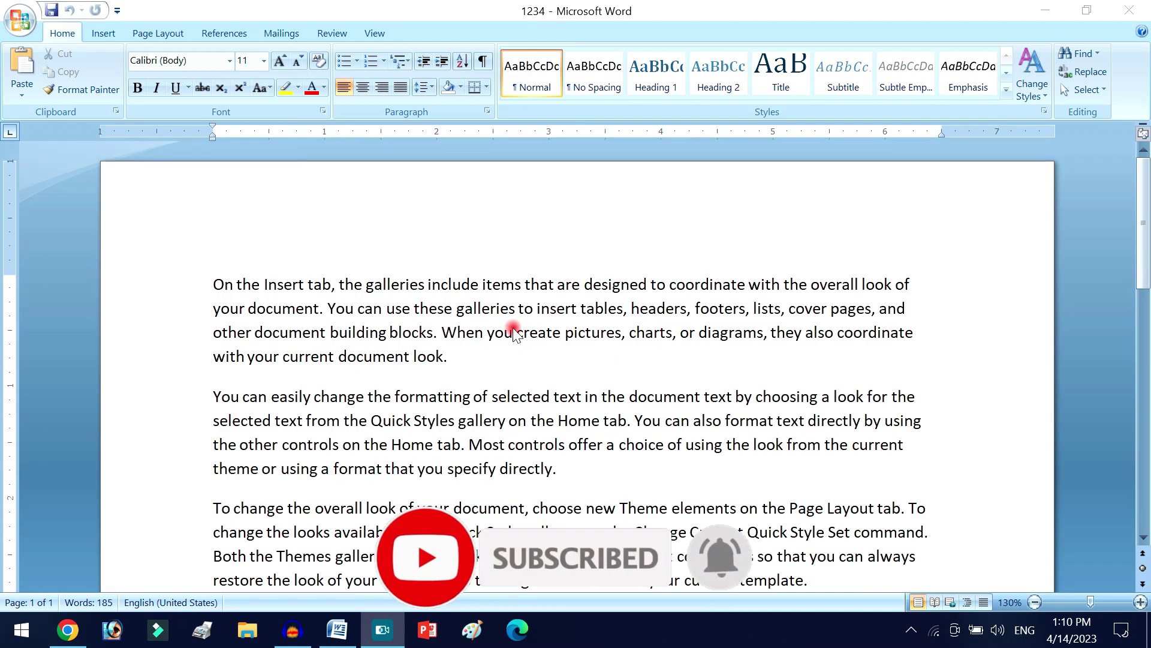
pyautogui.scroll(-8, 514, 333)
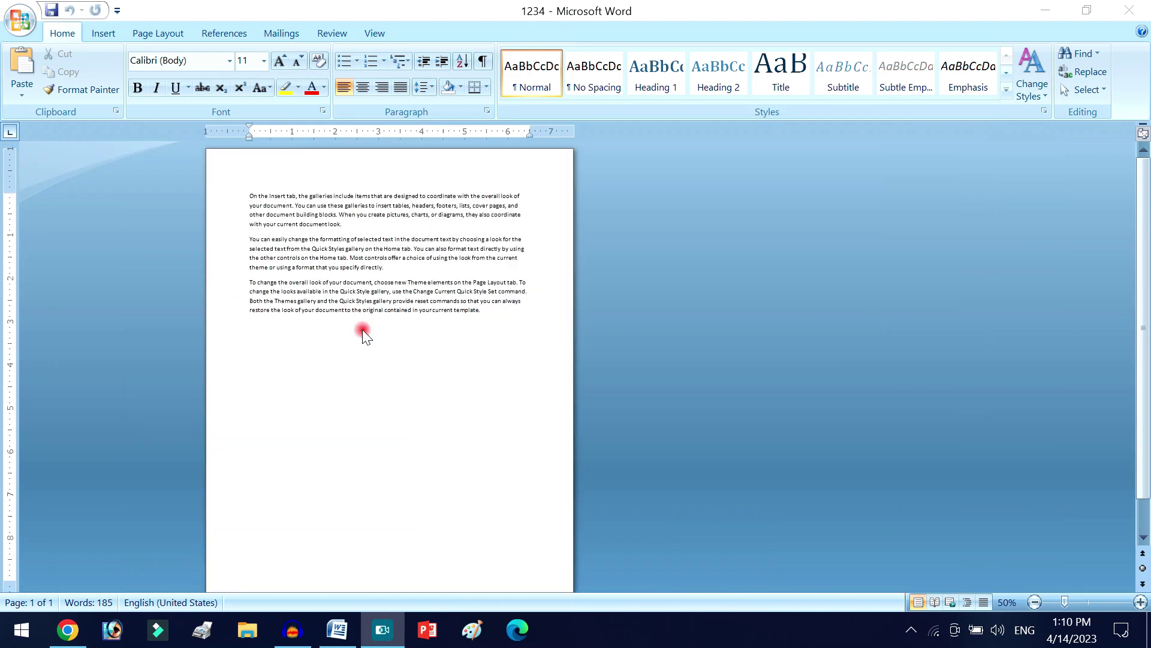
pyautogui.scroll(1, 363, 334)
pyautogui.click(461, 356)
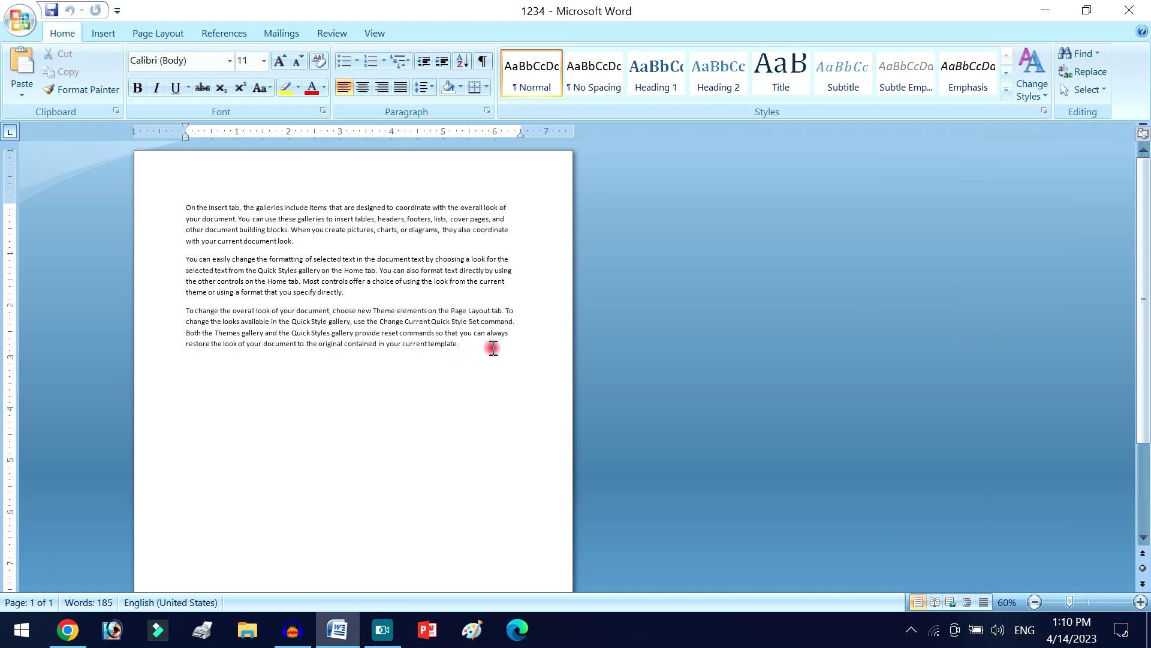
pyautogui.moveTo(493, 348); pyautogui.dragTo(154, 175)
pyautogui.click(443, 333)
pyautogui.moveTo(473, 348); pyautogui.dragTo(221, 210)
pyautogui.click(401, 298)
pyautogui.moveTo(470, 347); pyautogui.dragTo(54, 171)
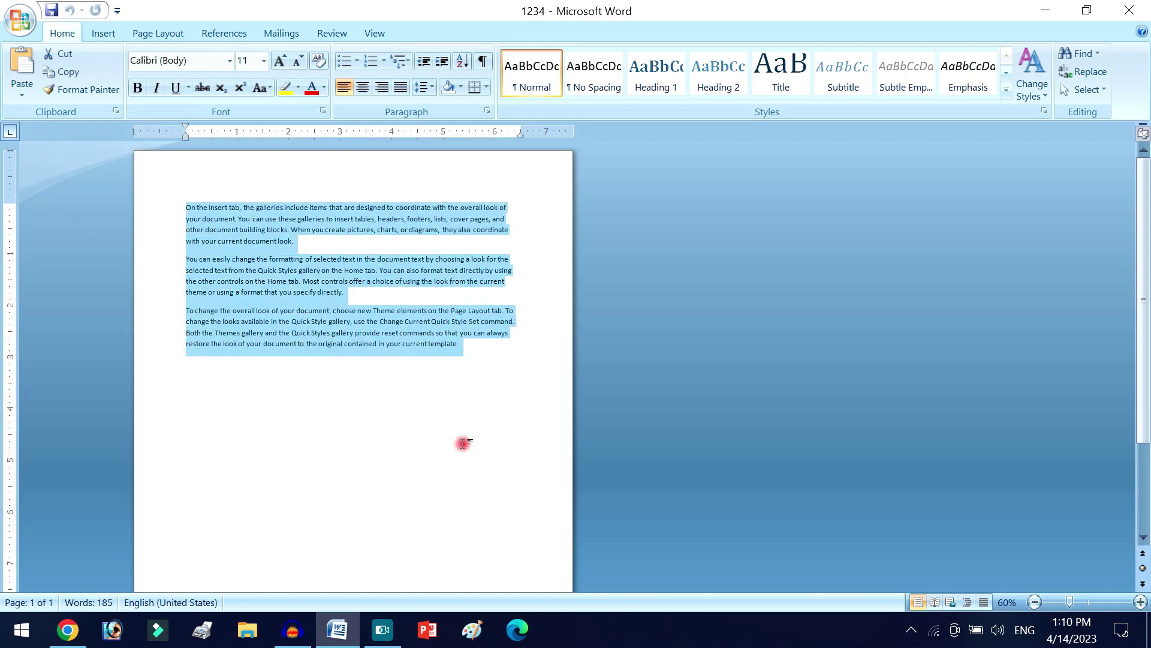
pyautogui.click(458, 349)
# - Select the entire document text from the first line to the end of the page
pyautogui.moveTo(349, 293); pyautogui.dragTo(489, 382)
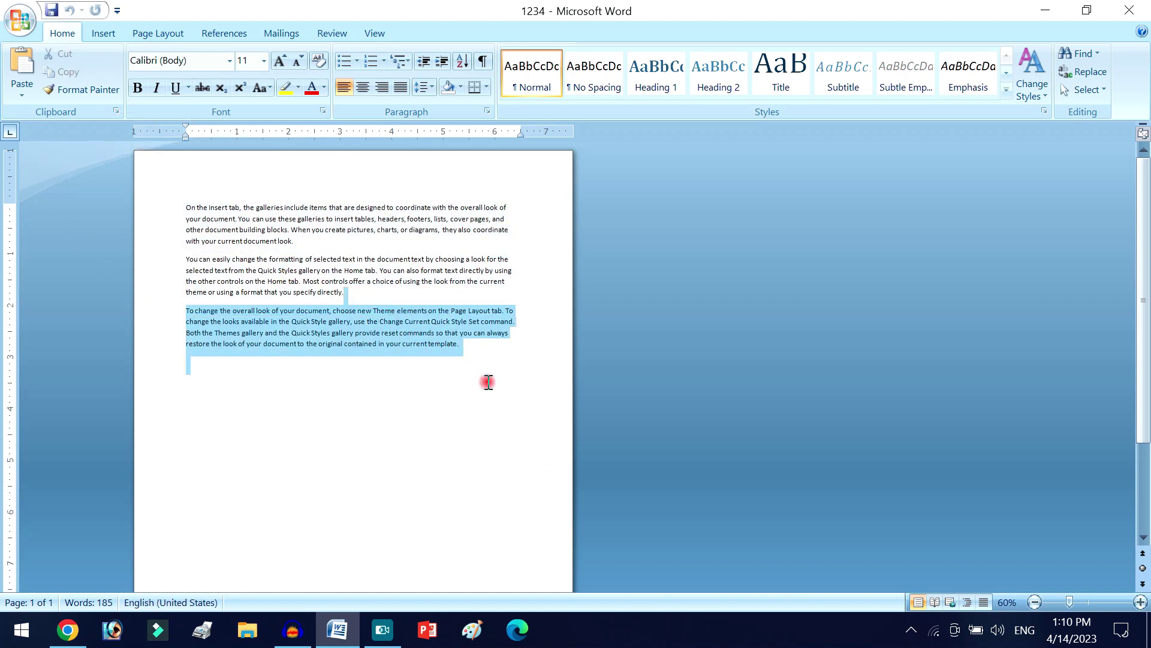
pyautogui.click(531, 410)
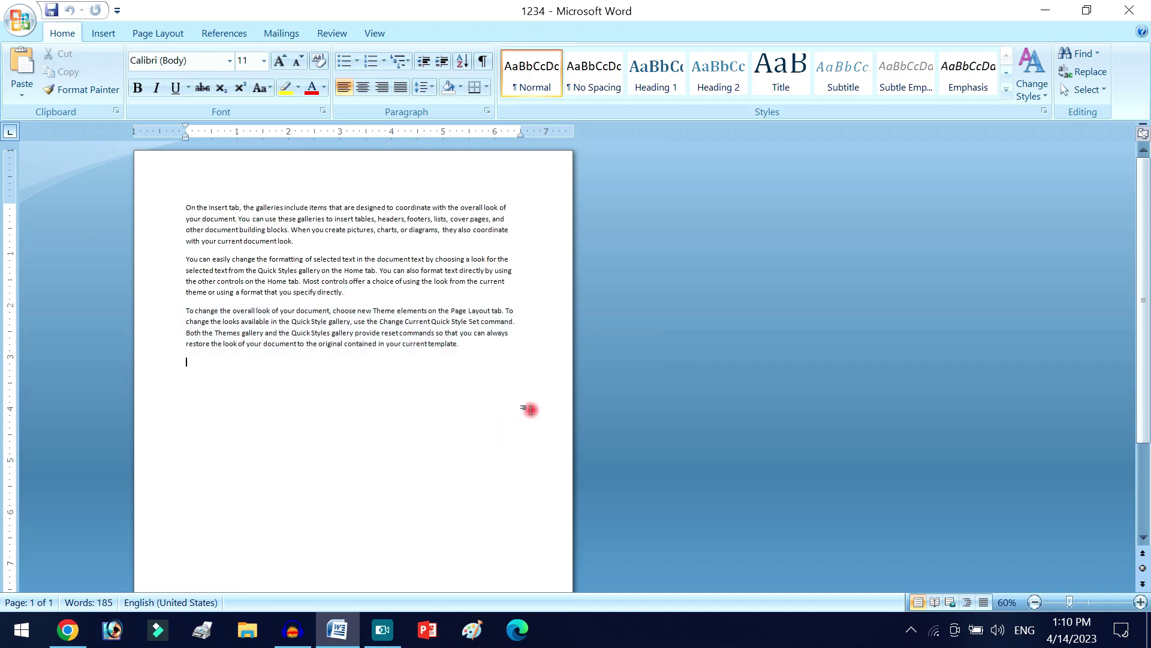
pyautogui.keyDown('ctrl'); pyautogui.scroll(8, 530, 409); pyautogui.keyUp('ctrl')
pyautogui.scroll(8, 524, 420)
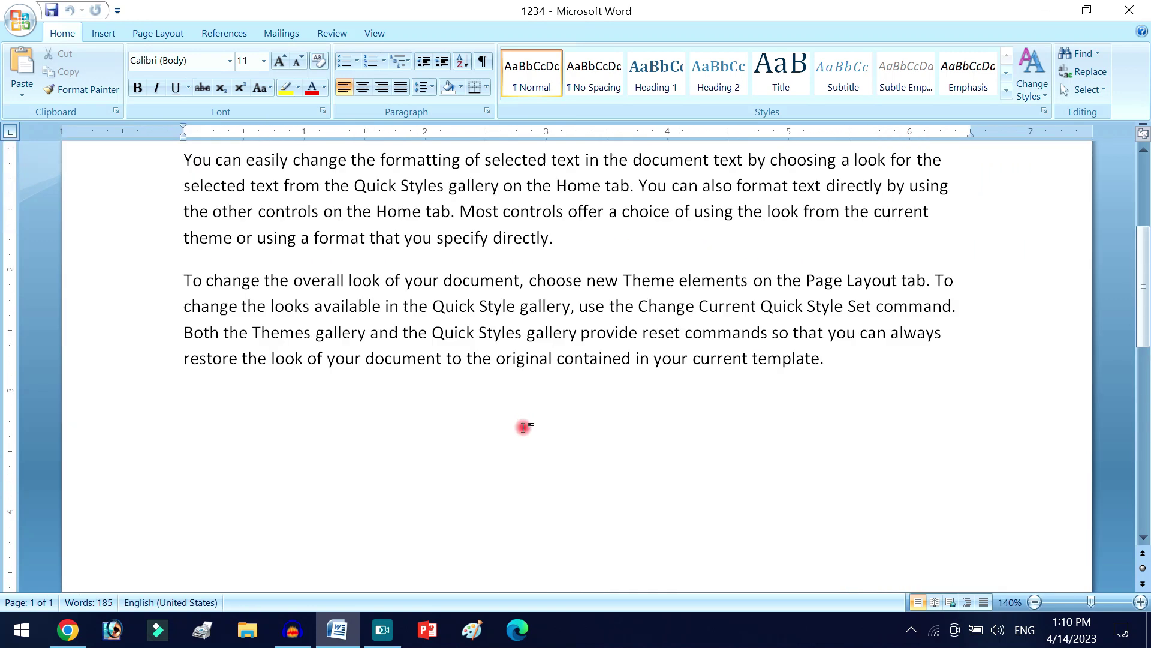
pyautogui.keyDown('ctrl'); pyautogui.scroll(-6, 527, 438); pyautogui.keyUp('ctrl')
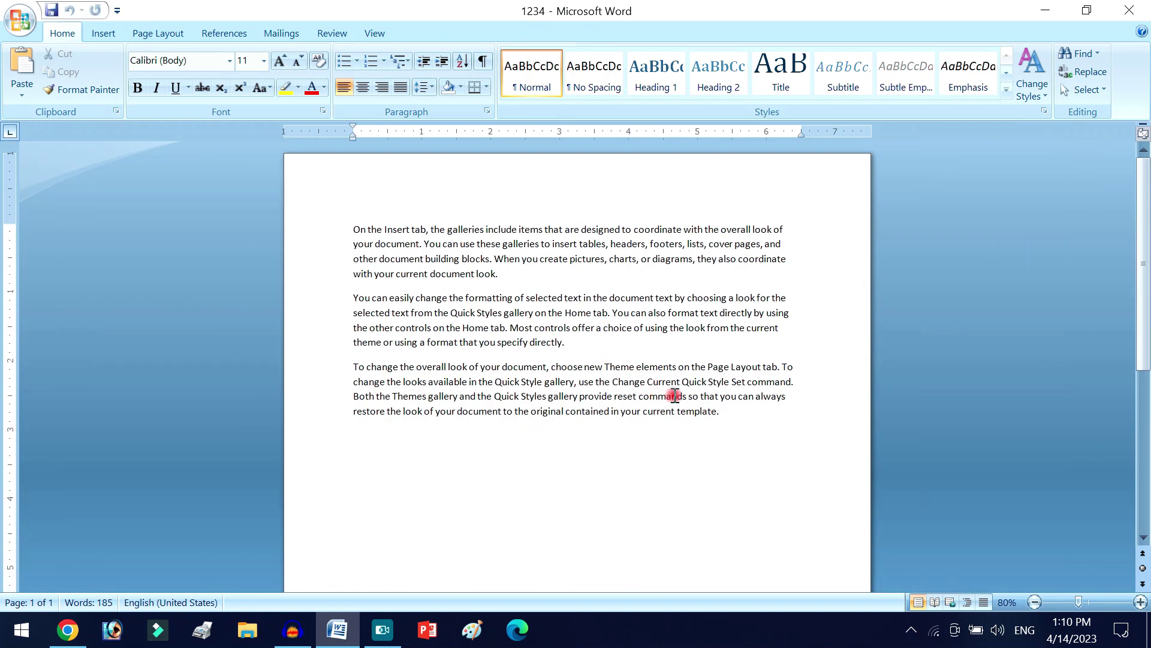
pyautogui.tripleClick(285, 172)
pyautogui.click(517, 342)
pyautogui.keyDown('ctrl'); pyautogui.scroll(5, 581, 472); pyautogui.keyUp('ctrl')
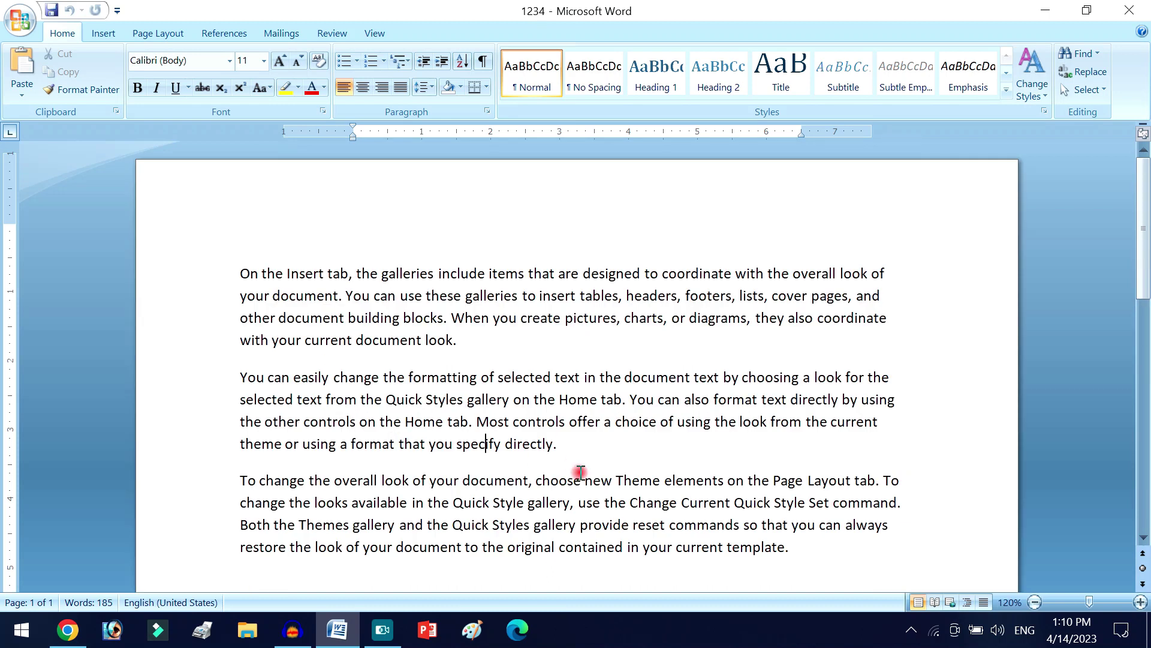
pyautogui.click(368, 286)
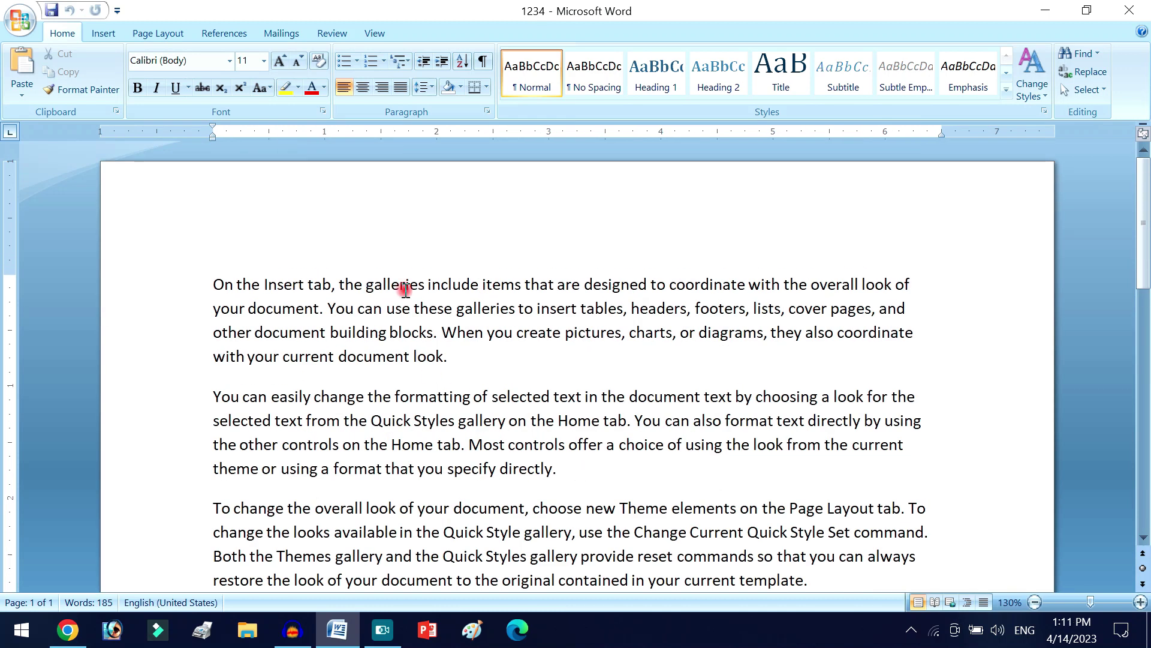
pyautogui.moveTo(204, 286); pyautogui.dragTo(545, 644)
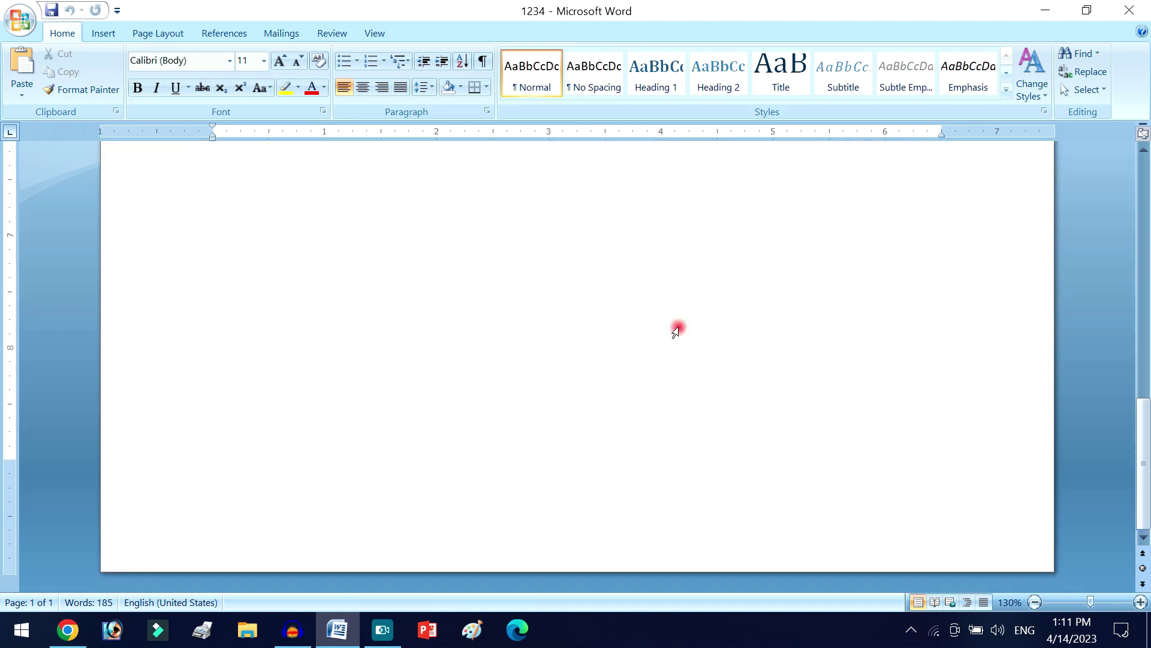
pyautogui.scroll(8, 676, 329)
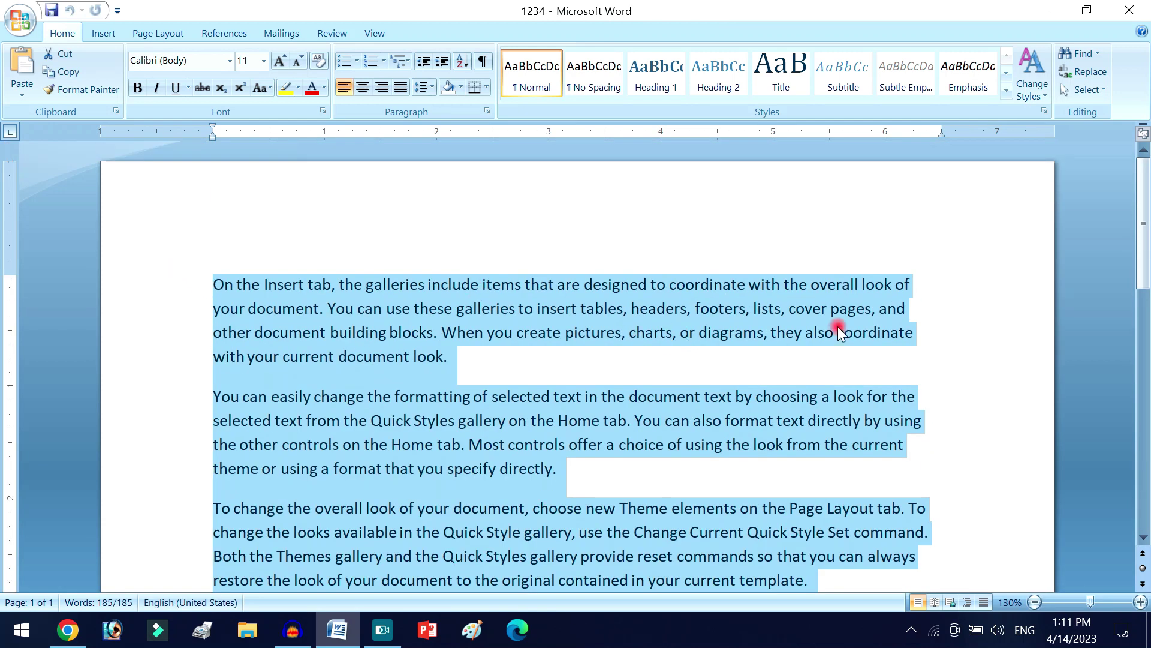
# - Generate fifteen paragraphs of sample text with =rand(15)
pyautogui.write('=rand(')
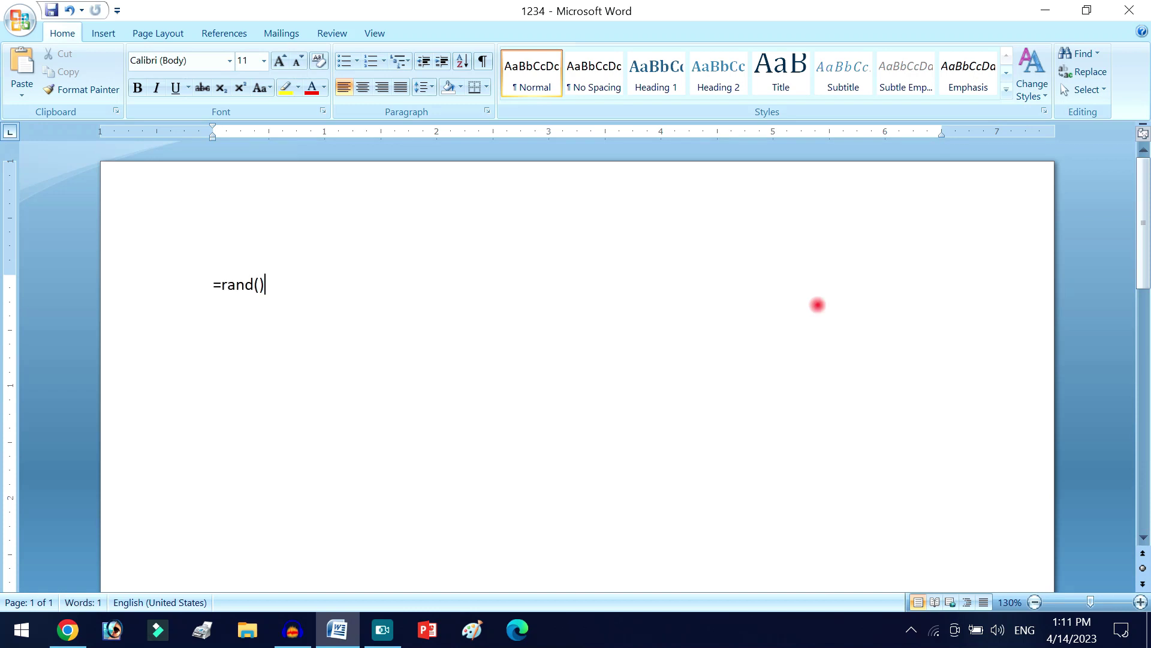
pyautogui.click(260, 283)
pyautogui.write('15')
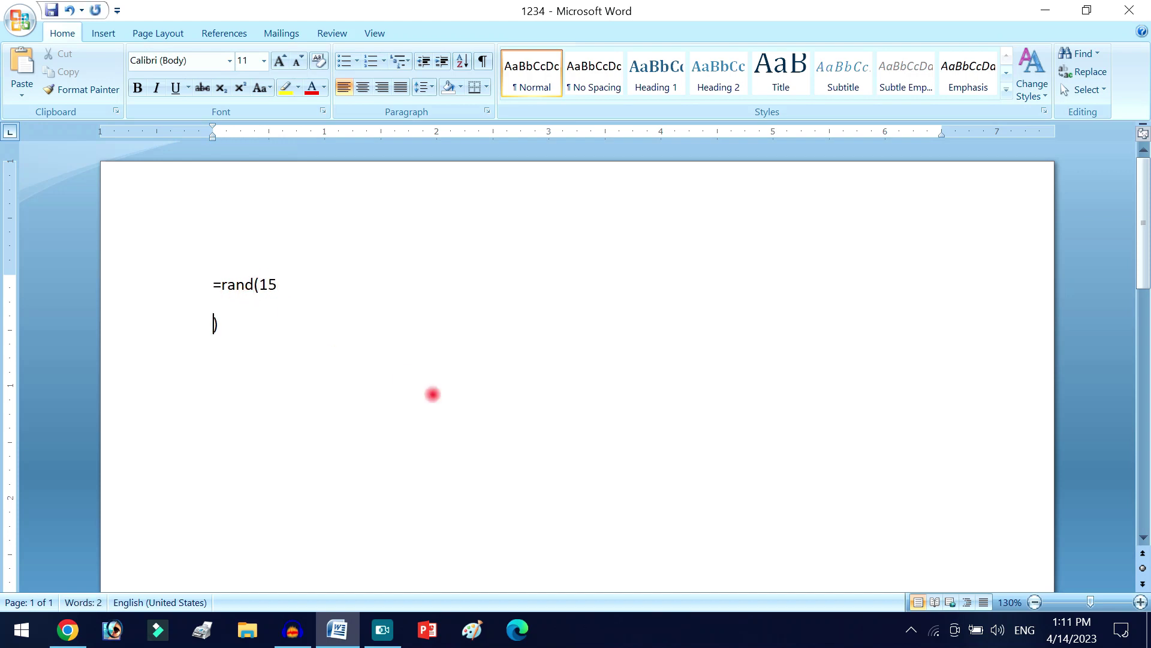
pyautogui.press('BackSpace')
pyautogui.click(316, 283)
pyautogui.press('Return')
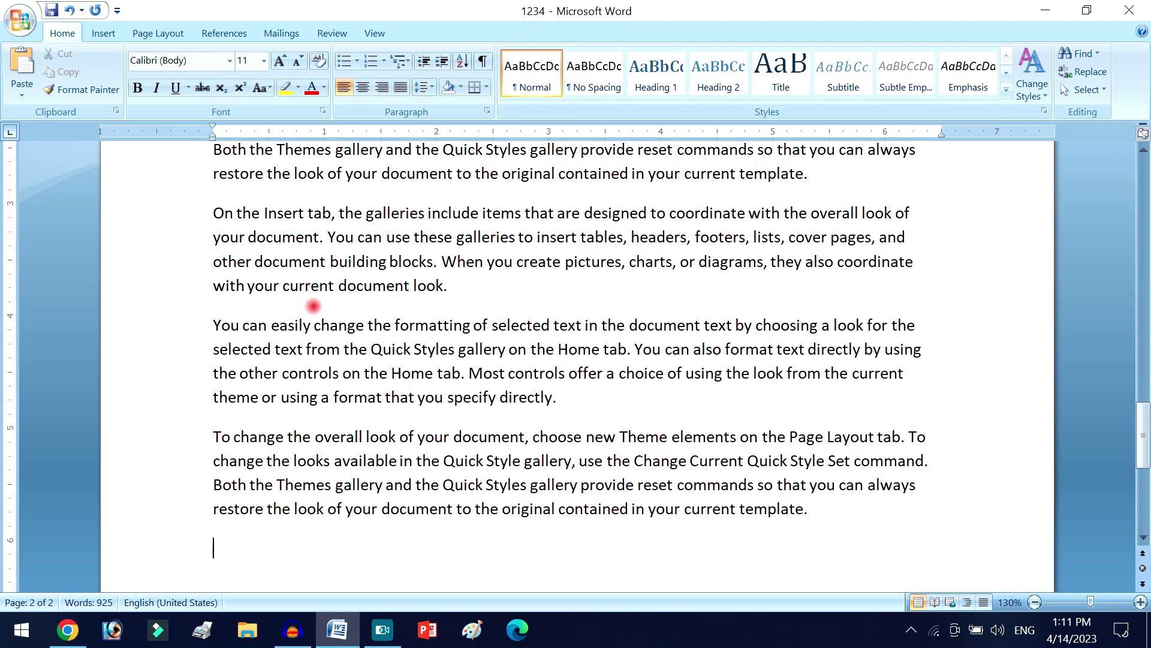
pyautogui.scroll(4, 313, 306)
pyautogui.scroll(-6, 317, 318)
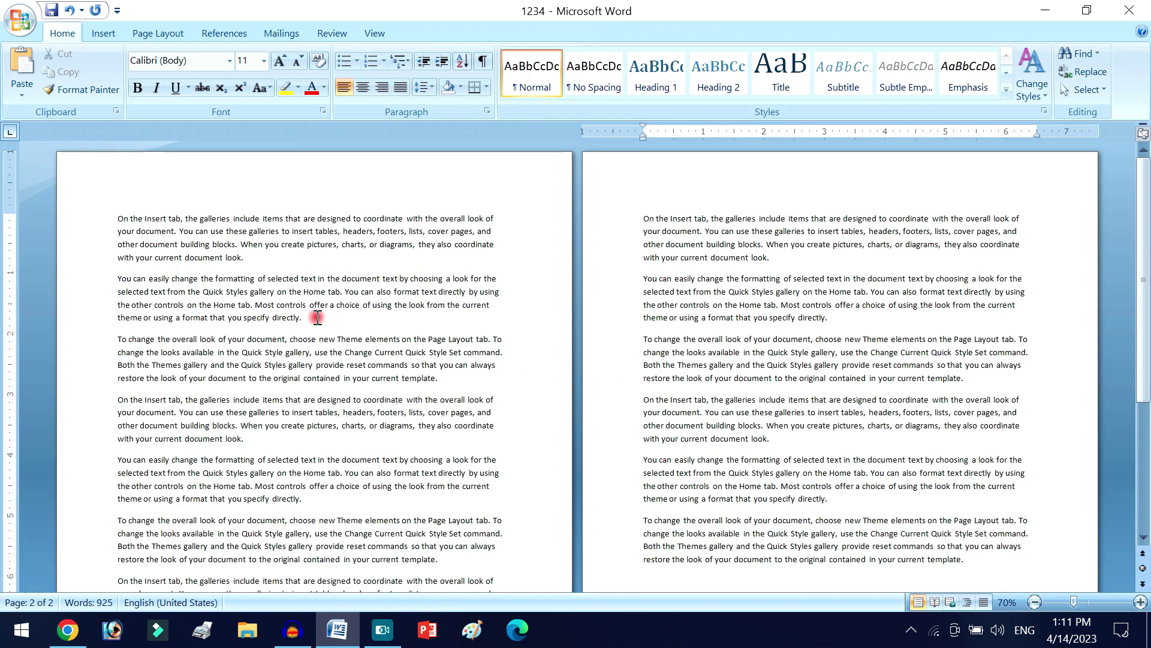
pyautogui.scroll(-3, 317, 318)
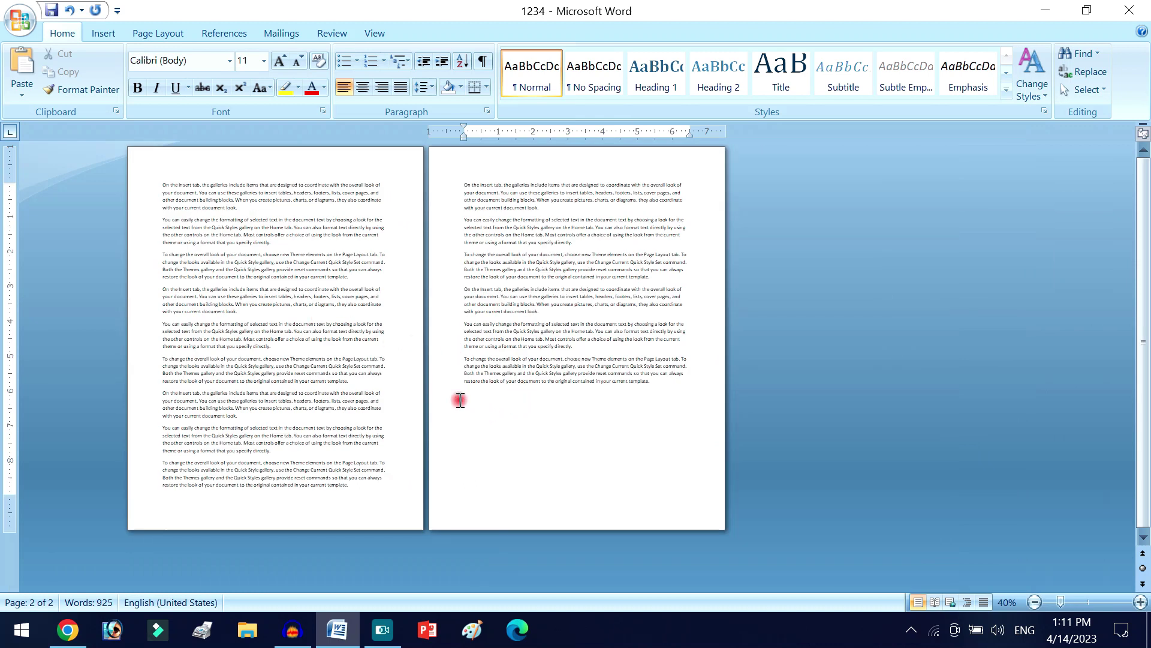
# - Undo that and generate five sample paragraphs instead with =rand(5), 304 words
pyautogui.hotkey('ctrl', 'z')
pyautogui.scroll(9, 459, 384)
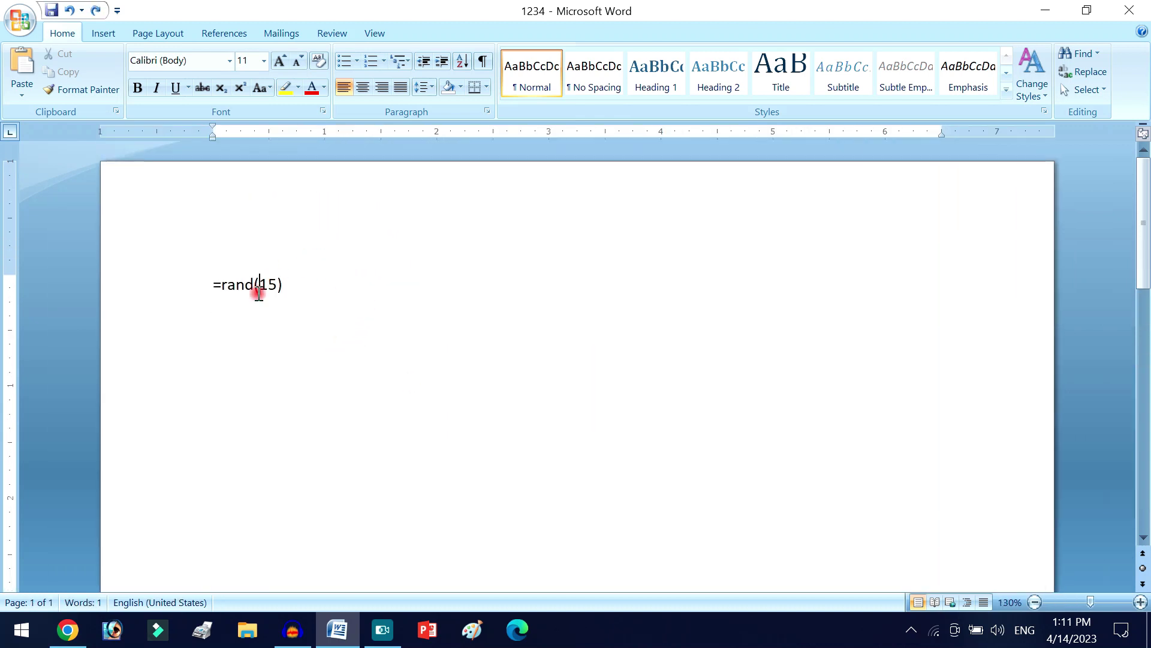
pyautogui.press('Delete')
pyautogui.press('Delete')
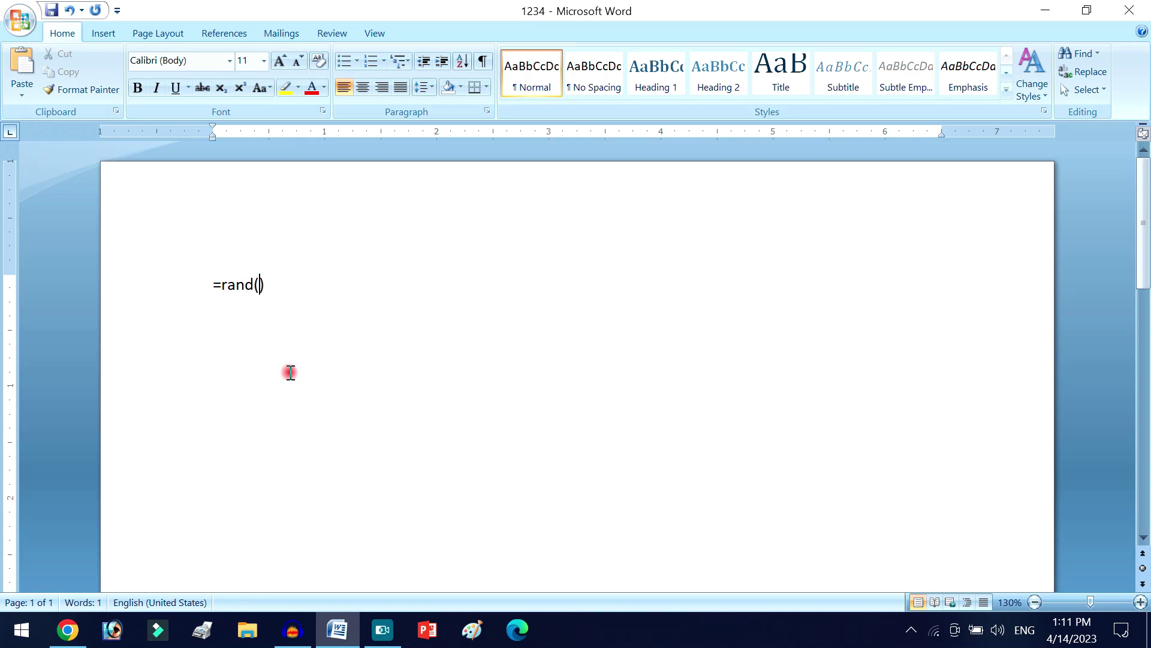
pyautogui.write('5')
pyautogui.press('Return')
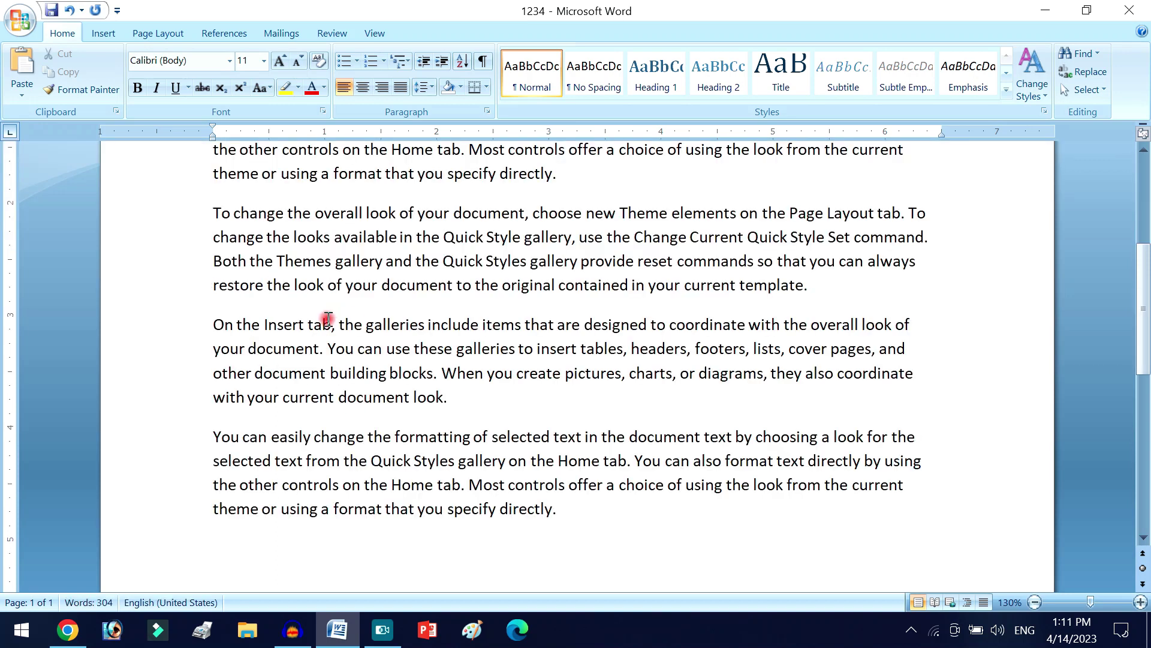
pyautogui.keyDown('ctrl'); pyautogui.scroll(-7, 334, 375); pyautogui.keyUp('ctrl')
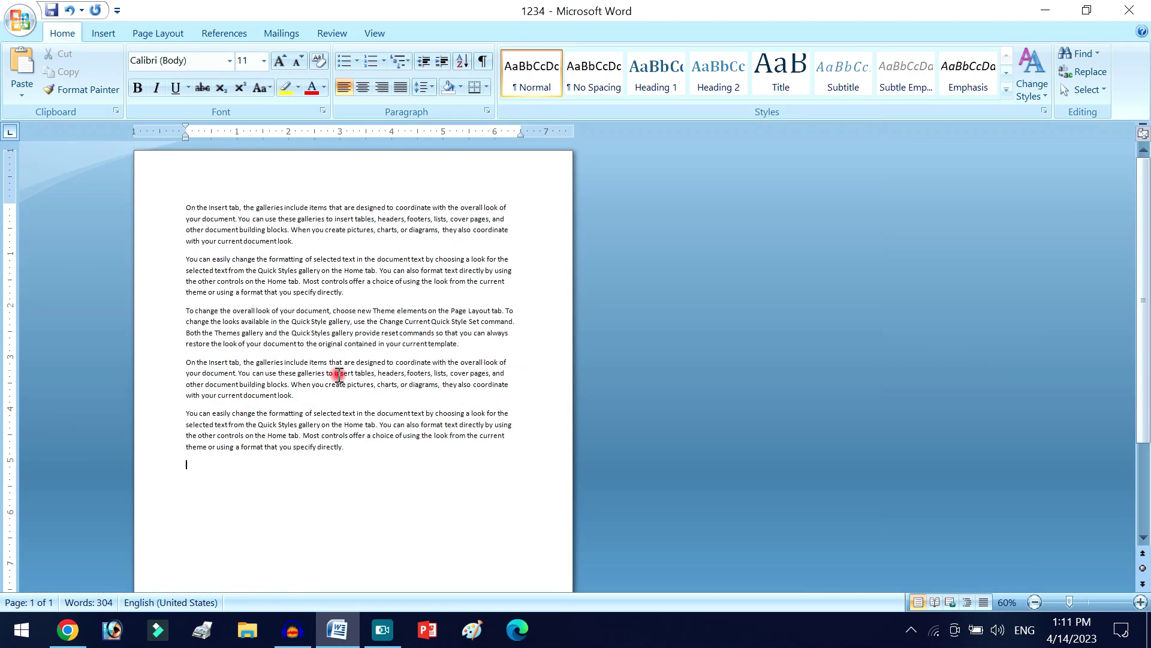
pyautogui.click(281, 333)
pyautogui.click(390, 465)
pyautogui.keyDown('ctrl'); pyautogui.scroll(12, 393, 468); pyautogui.keyUp('ctrl')
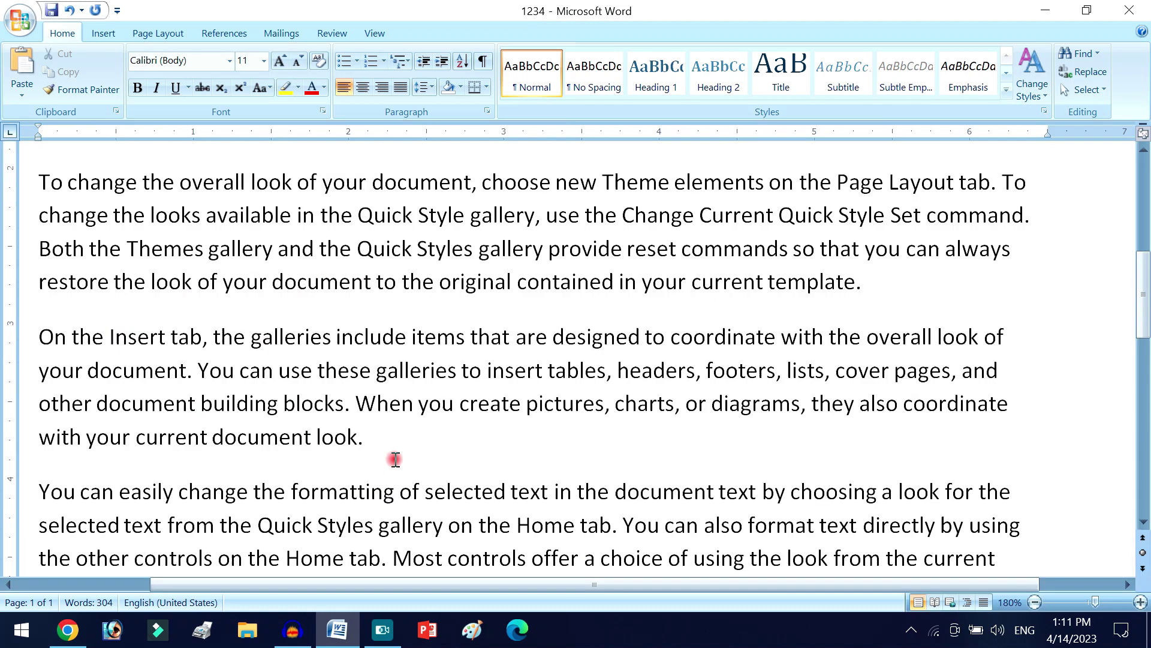
pyautogui.keyDown('ctrl'); pyautogui.scroll(-3, 395, 459); pyautogui.keyUp('ctrl')
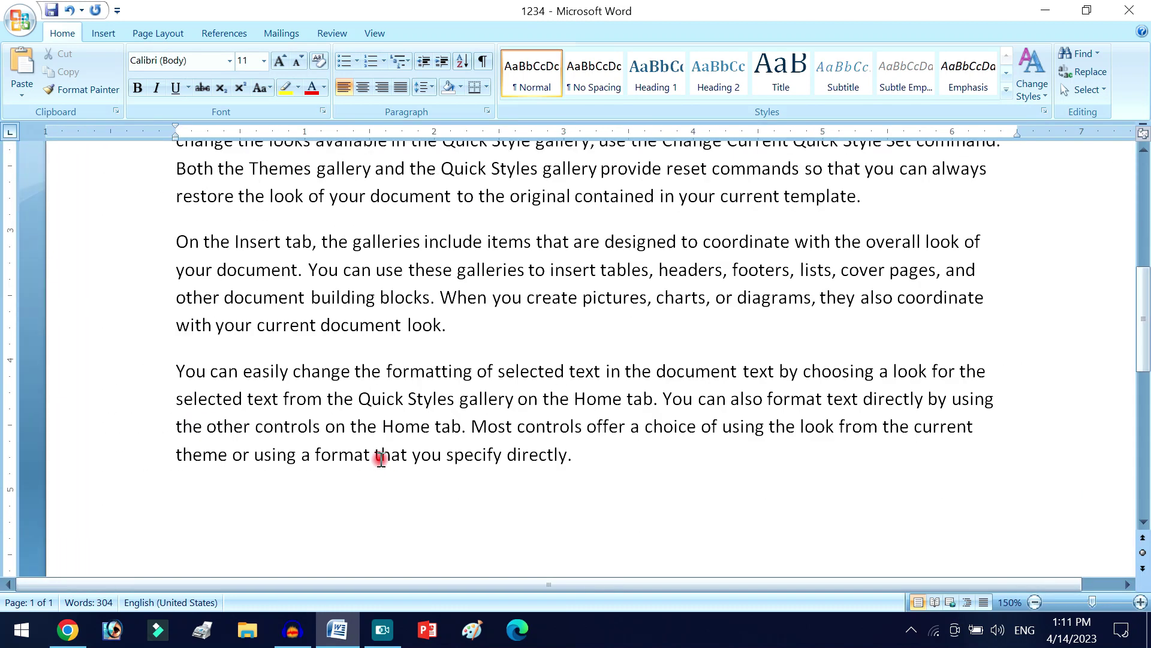
pyautogui.keyDown('ctrl'); pyautogui.scroll(-1, 382, 460); pyautogui.keyUp('ctrl')
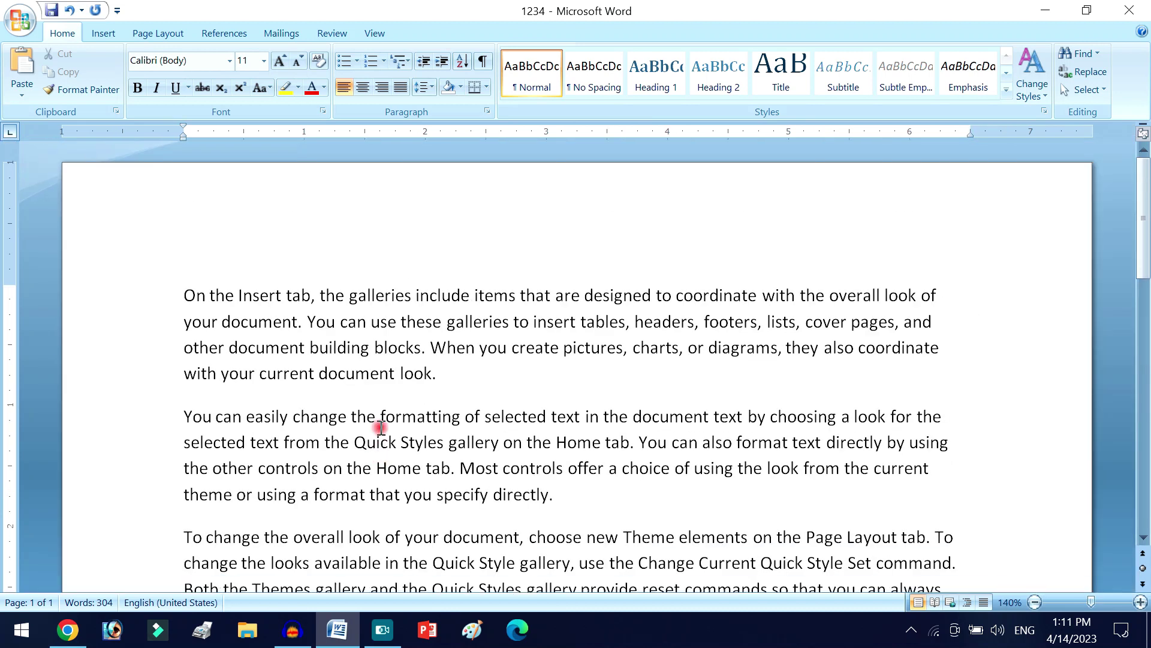
# - Set the page to A4 portrait with Narrow 0.5" margins
pyautogui.click(172, 34)
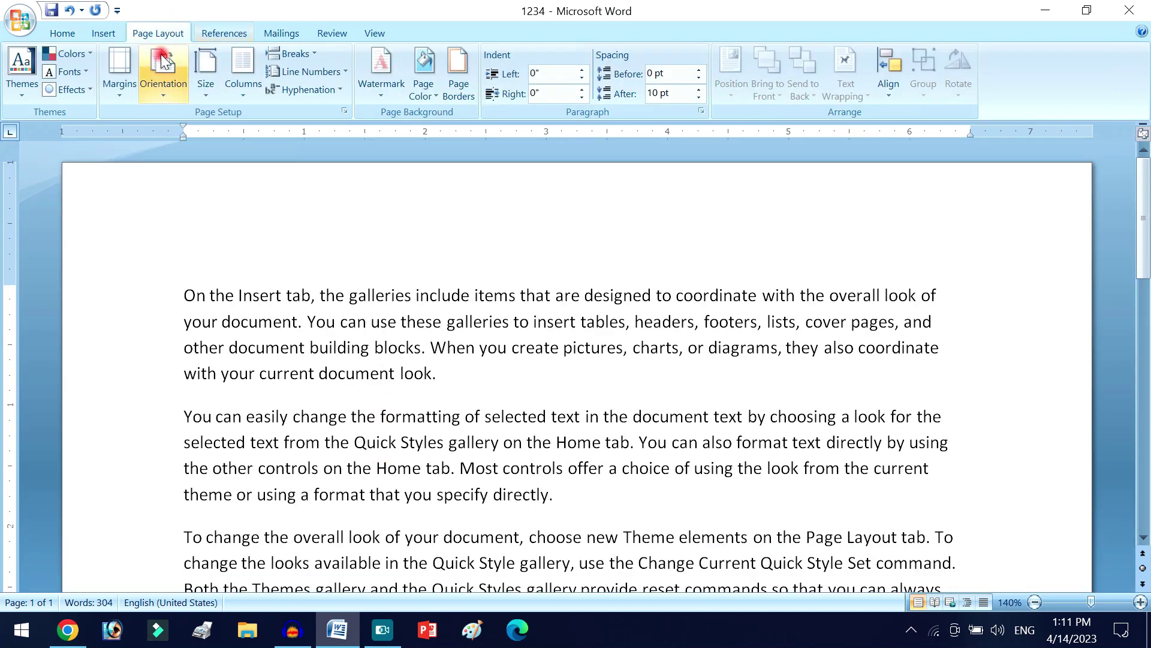
pyautogui.click(206, 75)
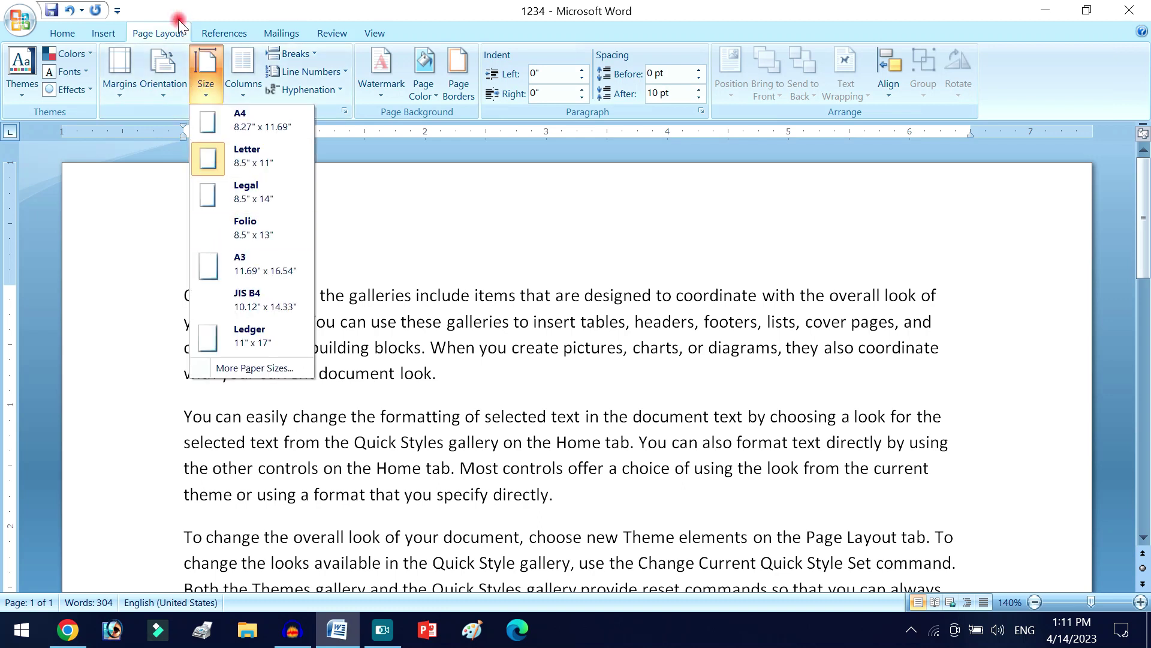
pyautogui.click(250, 126)
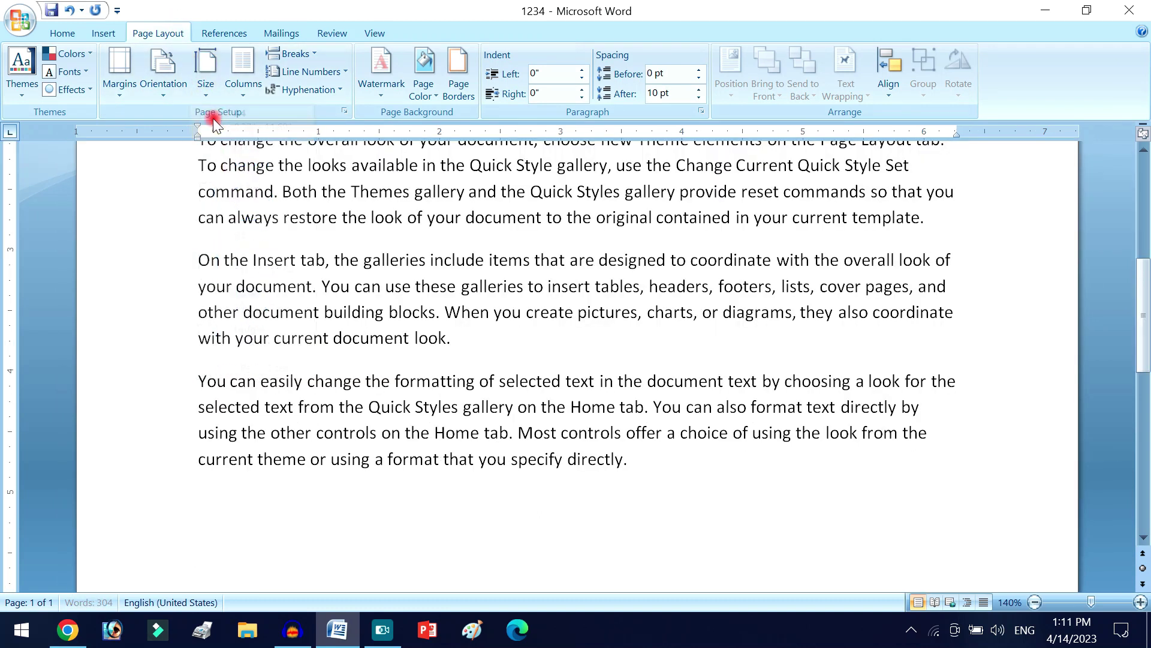
pyautogui.click(184, 80)
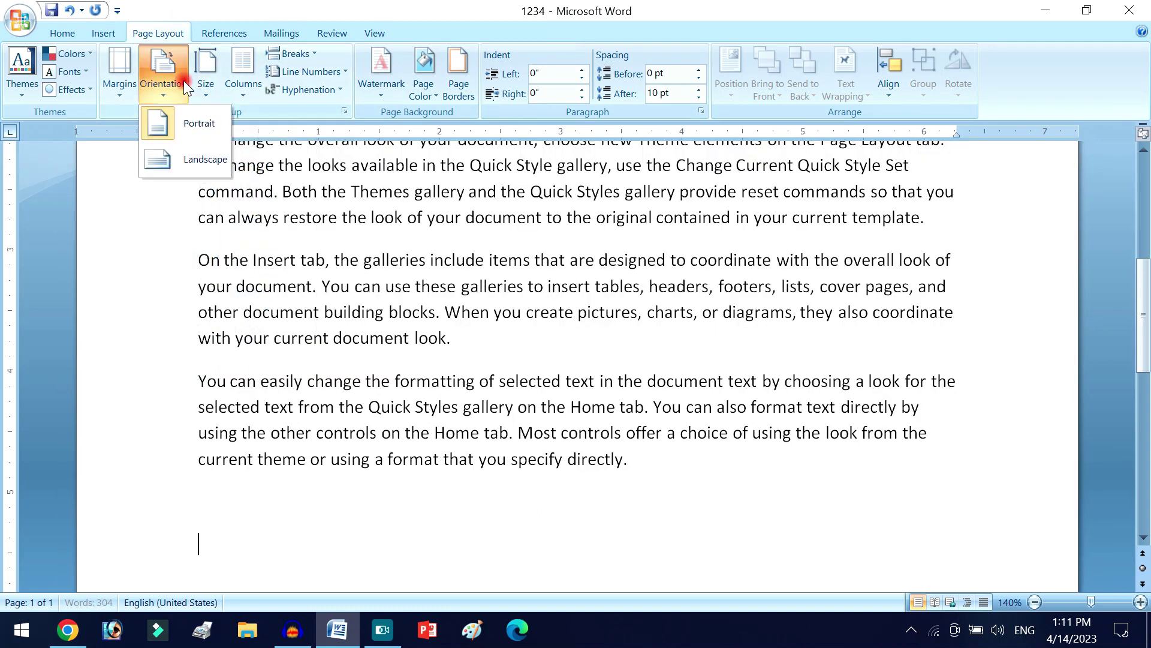
pyautogui.click(193, 139)
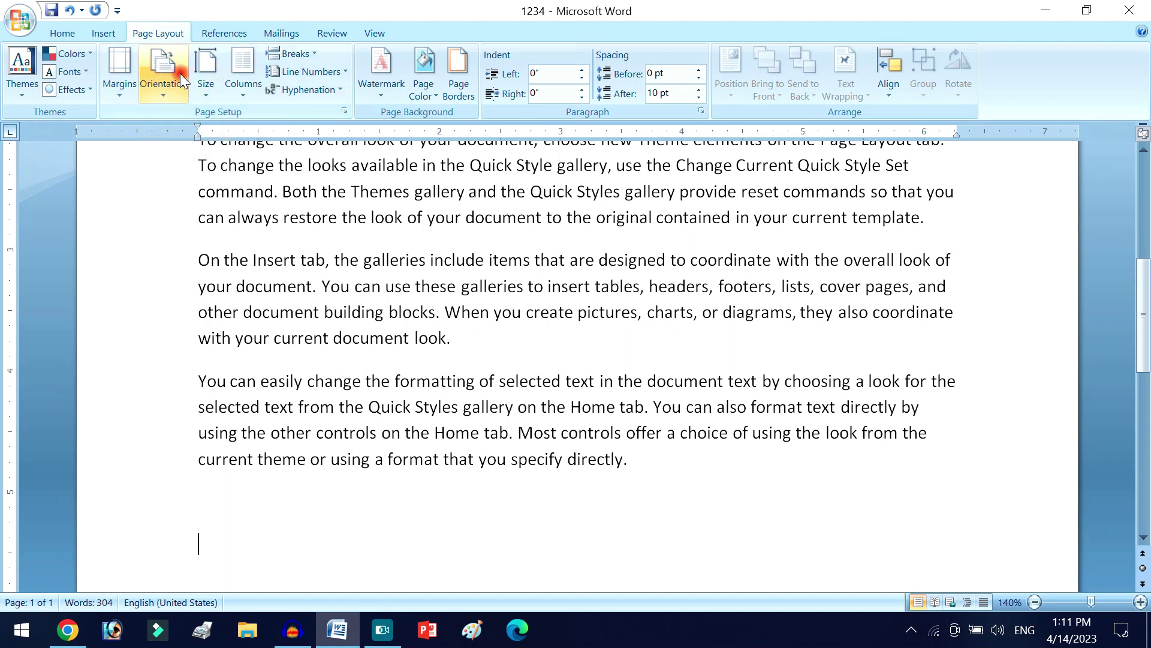
pyautogui.click(174, 81)
pyautogui.click(169, 124)
pyautogui.click(116, 88)
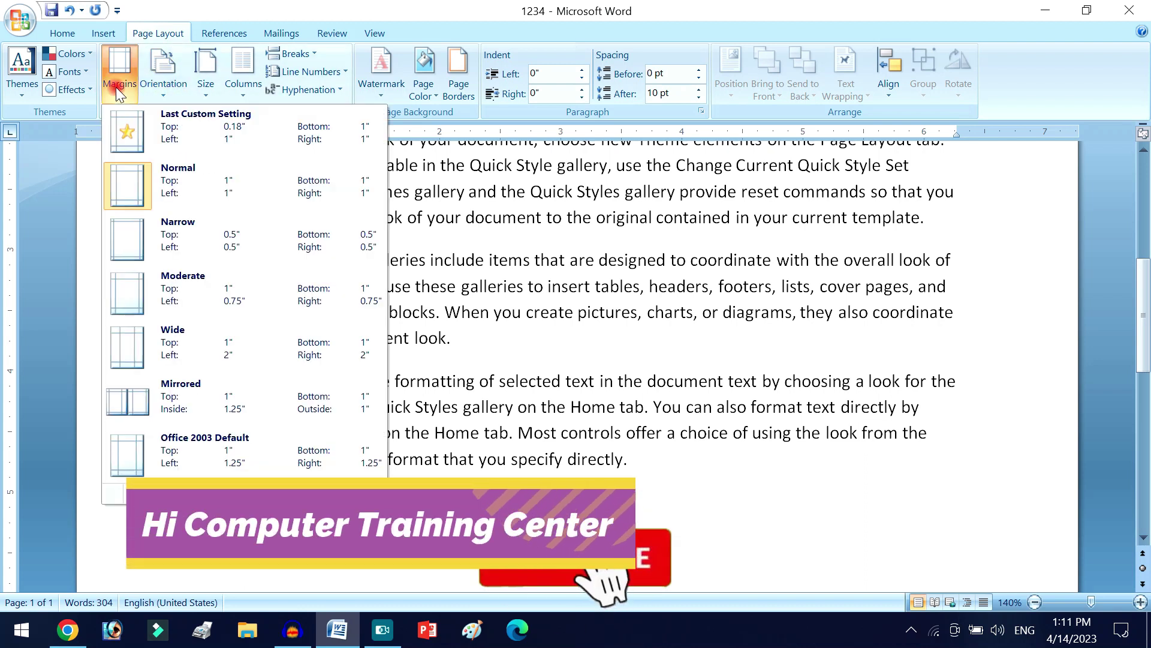
pyautogui.click(231, 254)
pyautogui.scroll(5, 198, 264)
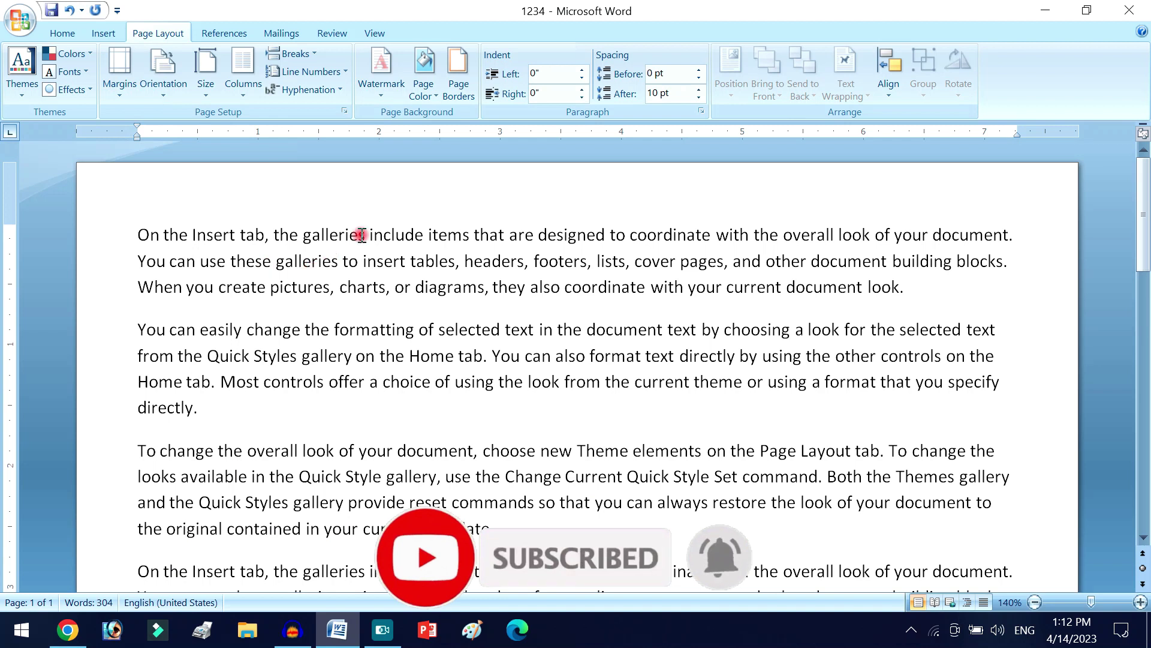
# - Break the first paragraph into lines after galleries, designed, overall, You, insert and cover
pyautogui.press('Return')
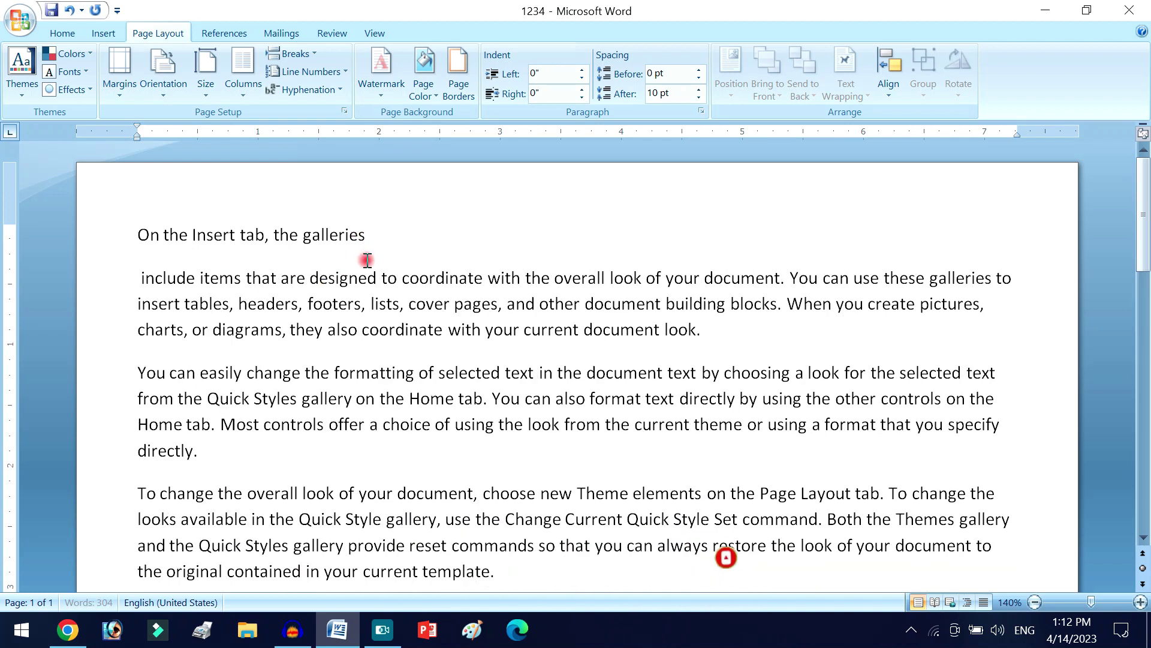
pyautogui.click(375, 278)
pyautogui.press('Return')
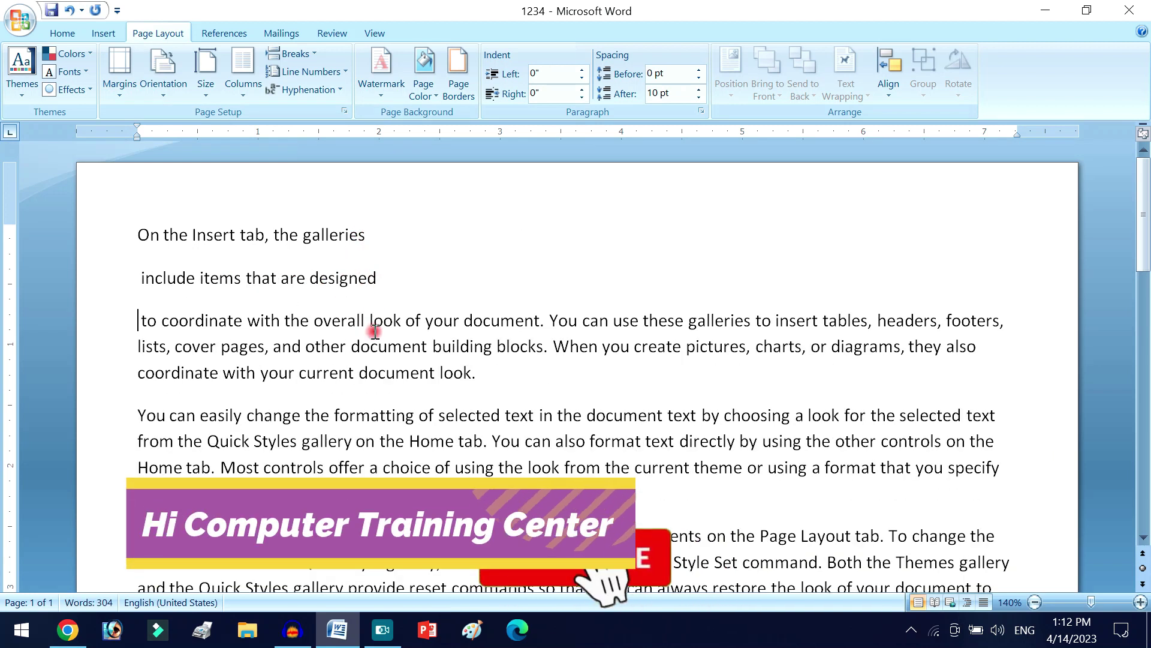
pyautogui.click(364, 320)
pyautogui.press('Return')
pyautogui.click(350, 363)
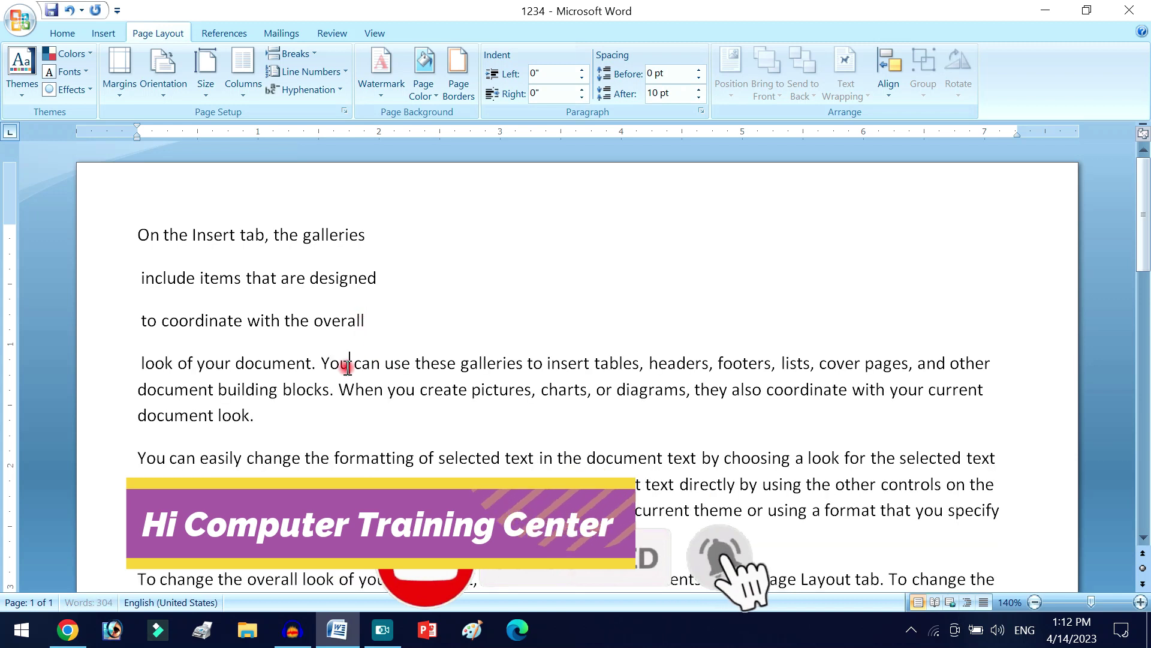
pyautogui.press('Return')
pyautogui.click(378, 407)
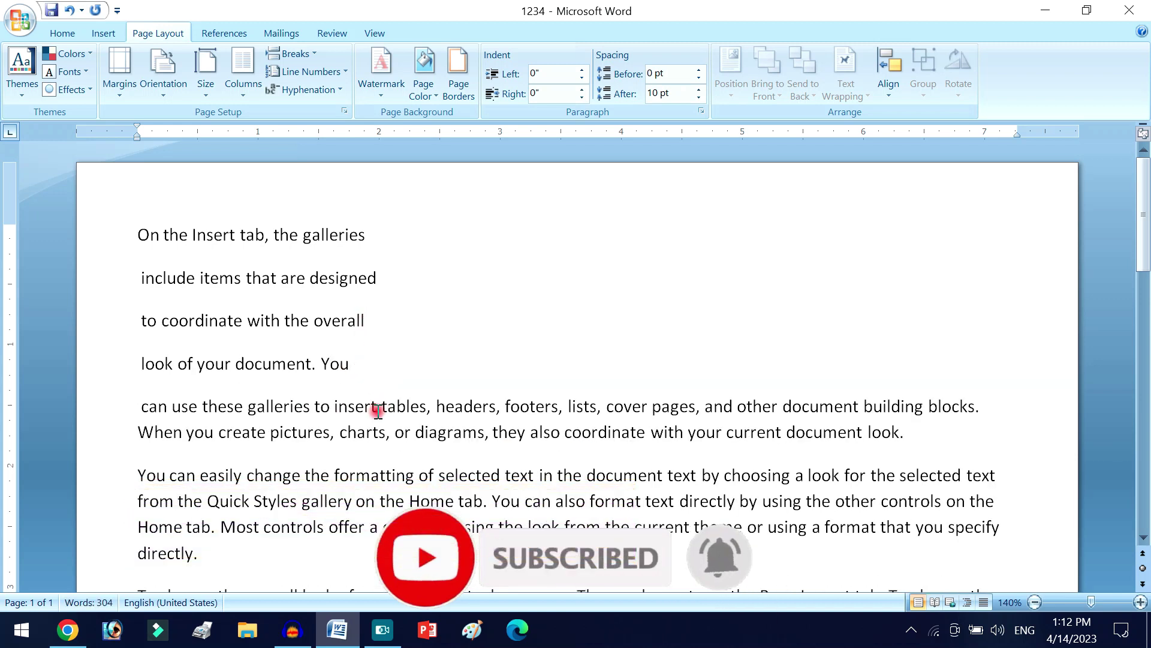
pyautogui.press('Return')
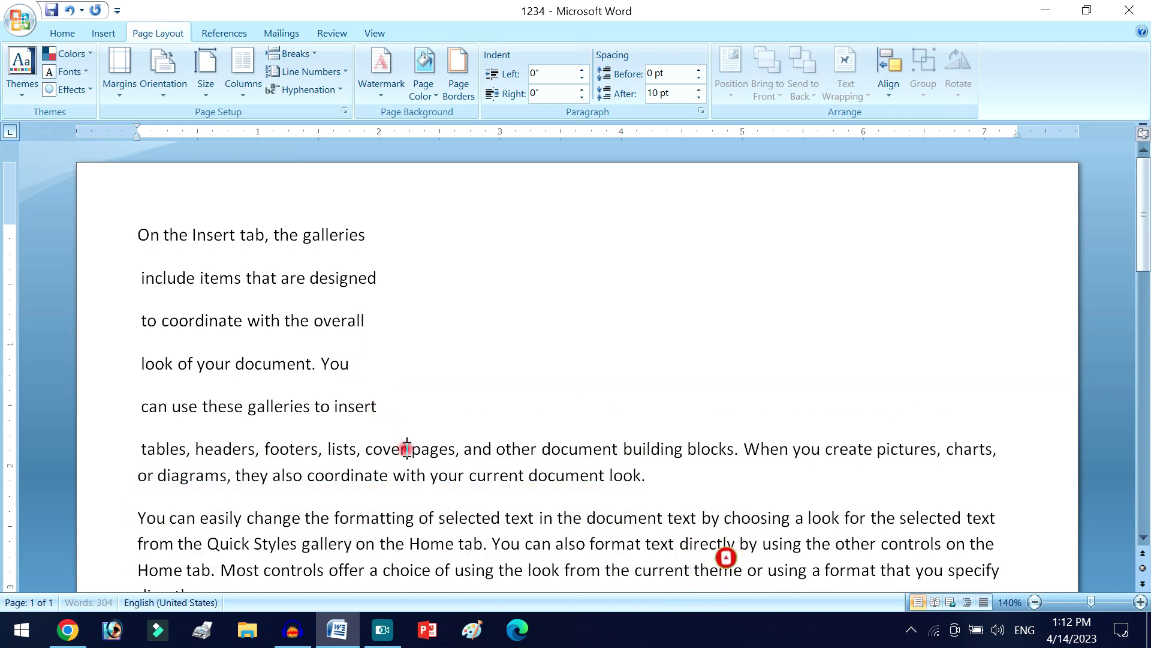
pyautogui.click(405, 451)
pyautogui.press('Return')
pyautogui.click(266, 235)
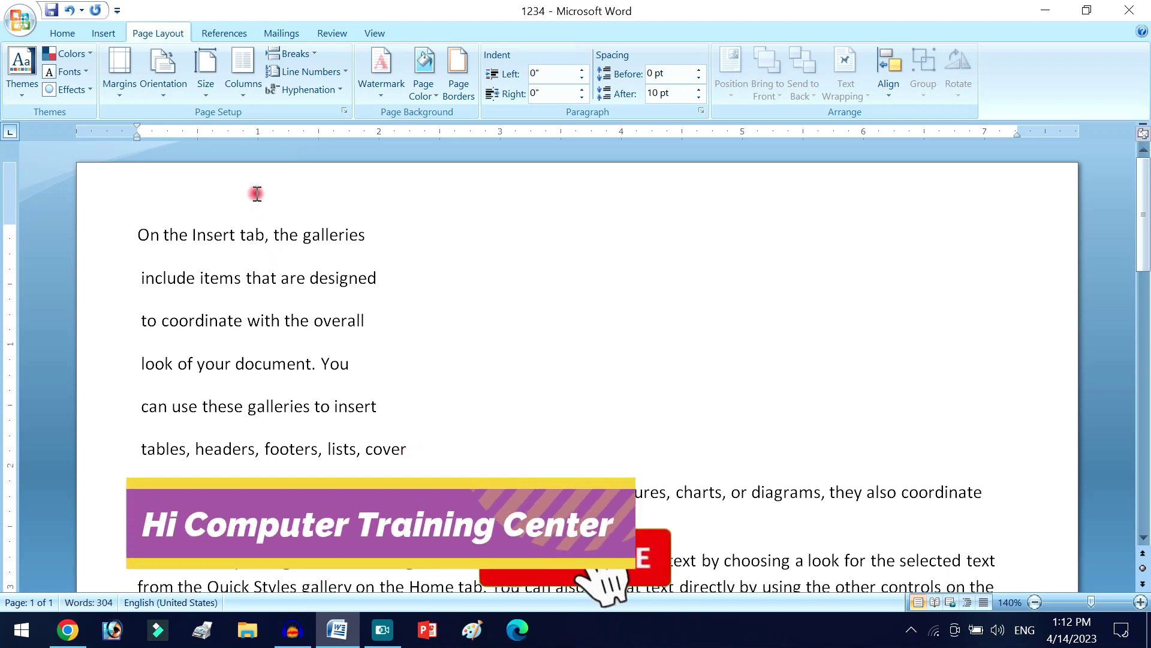
pyautogui.tripleClick(186, 218)
# - Make "On the Insert tab, the galleries" a centered, bold, underlined 20 pt title
pyautogui.click(67, 33)
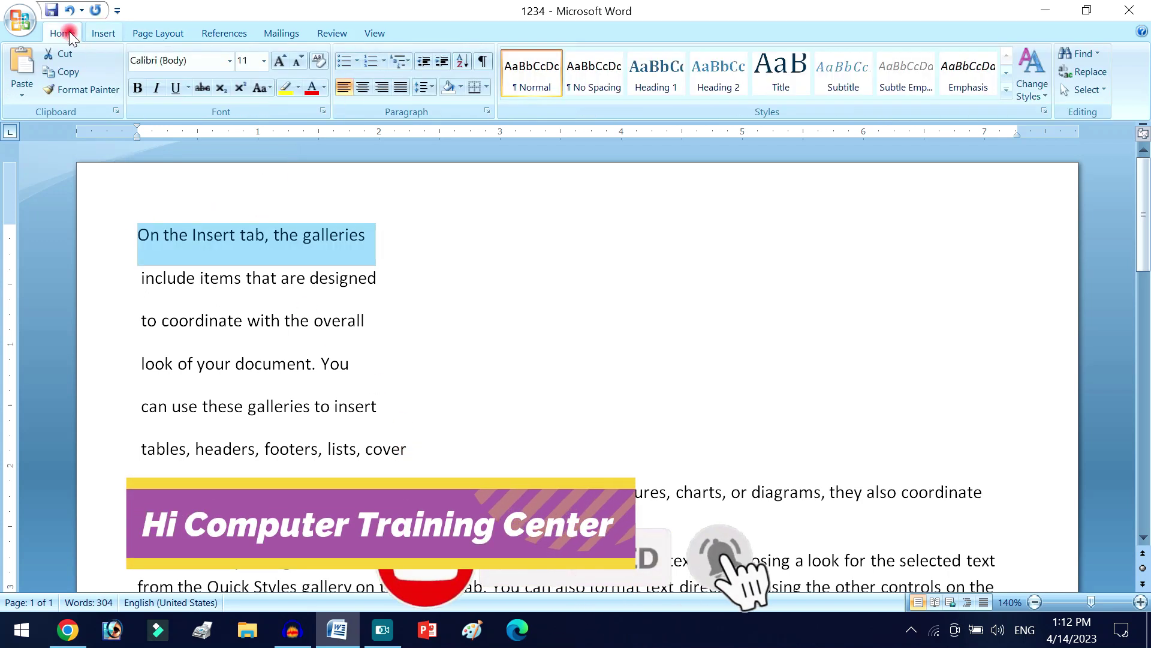
pyautogui.click(363, 87)
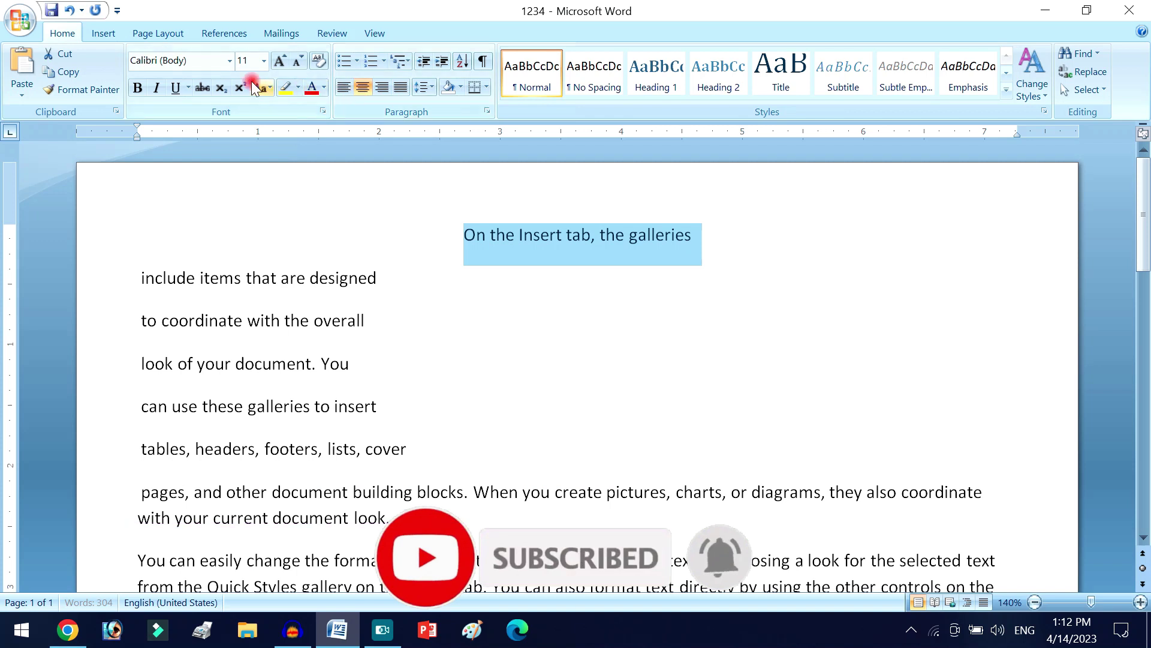
pyautogui.click(137, 88)
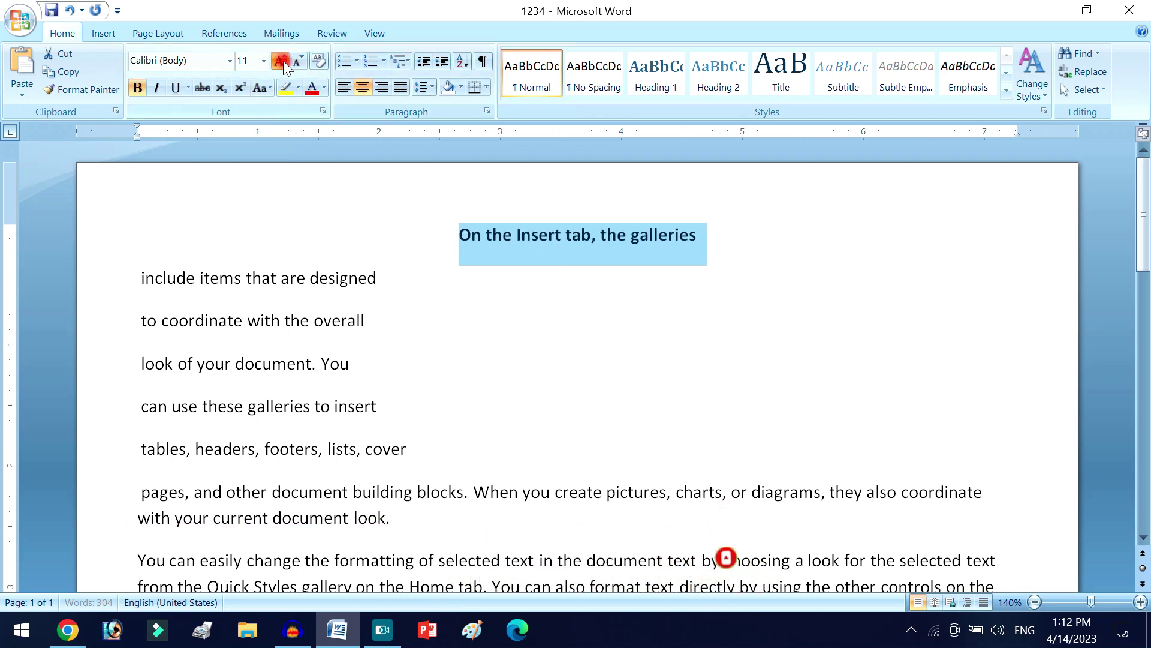
pyautogui.click(281, 61)
pyautogui.click(280, 61)
pyautogui.click(280, 60)
pyautogui.click(281, 60)
pyautogui.click(281, 61)
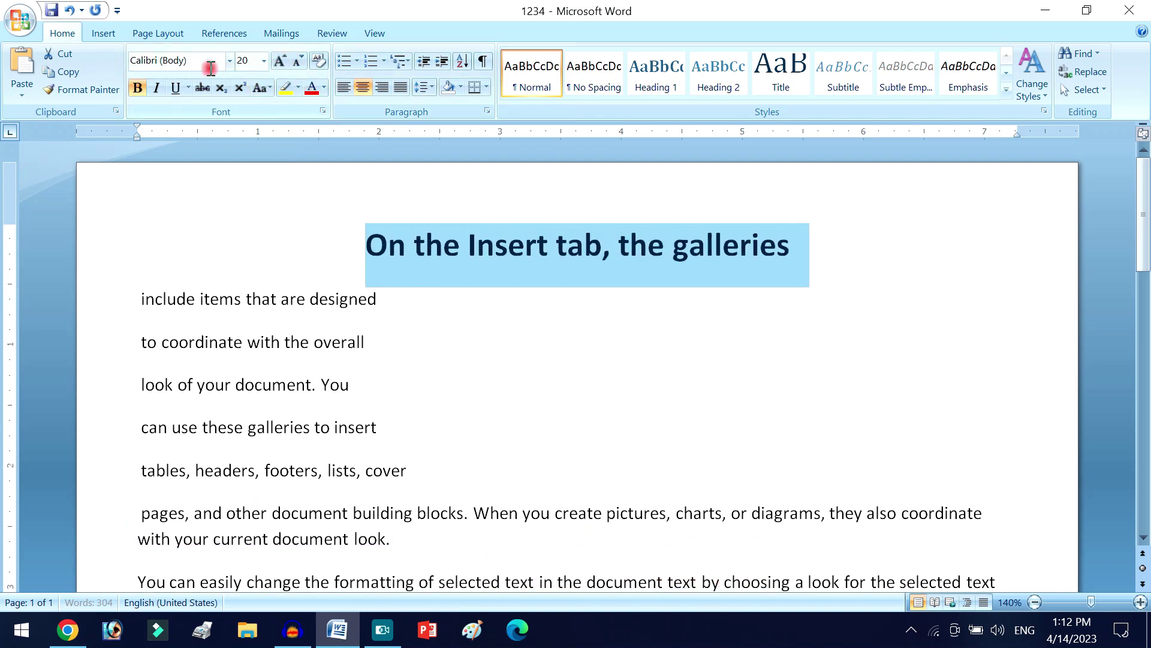
pyautogui.click(176, 88)
pyautogui.click(368, 304)
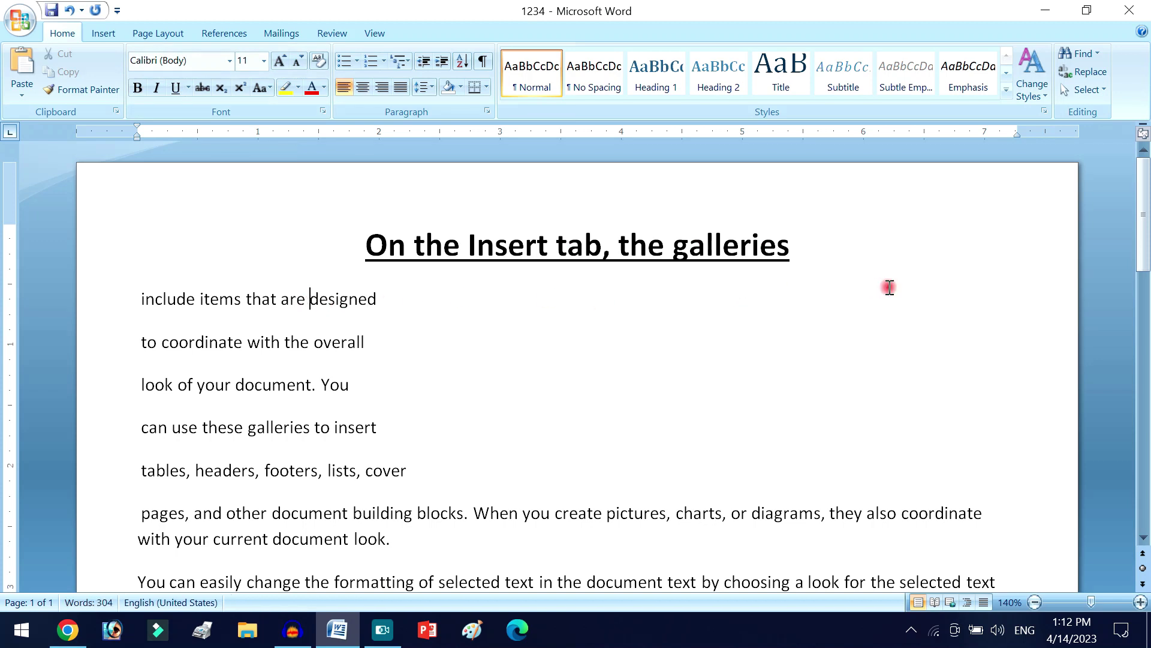
# - Move "items" to its own line and right-align "include" followed by a dotted leader
pyautogui.click(202, 300)
pyautogui.press('Return')
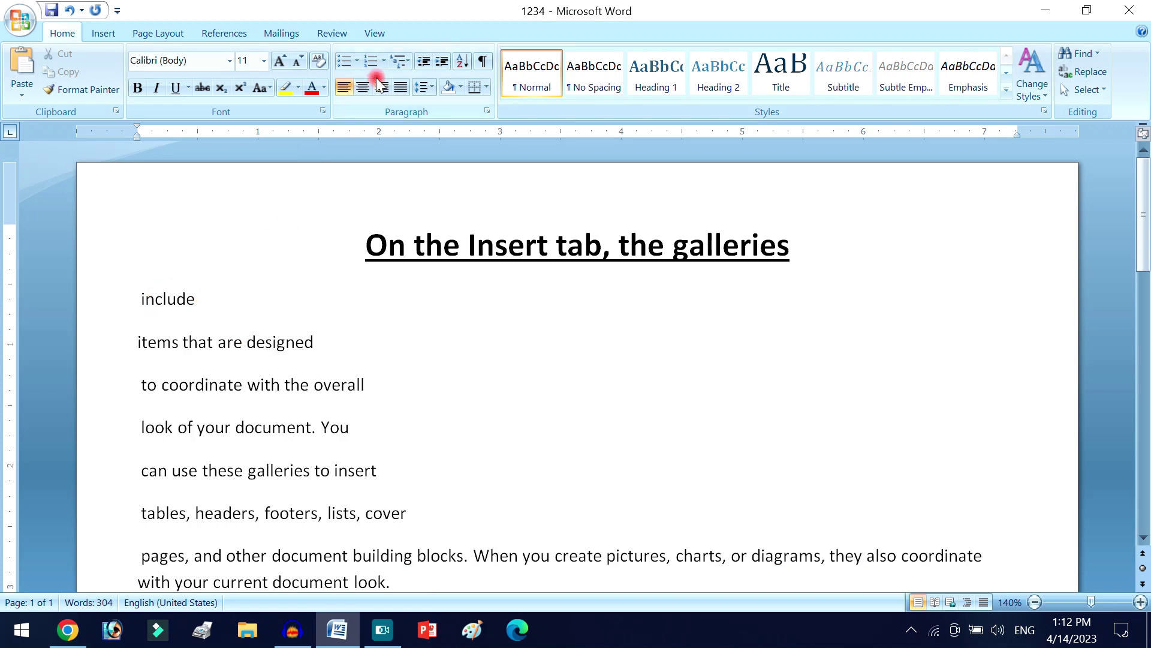
pyautogui.click(380, 86)
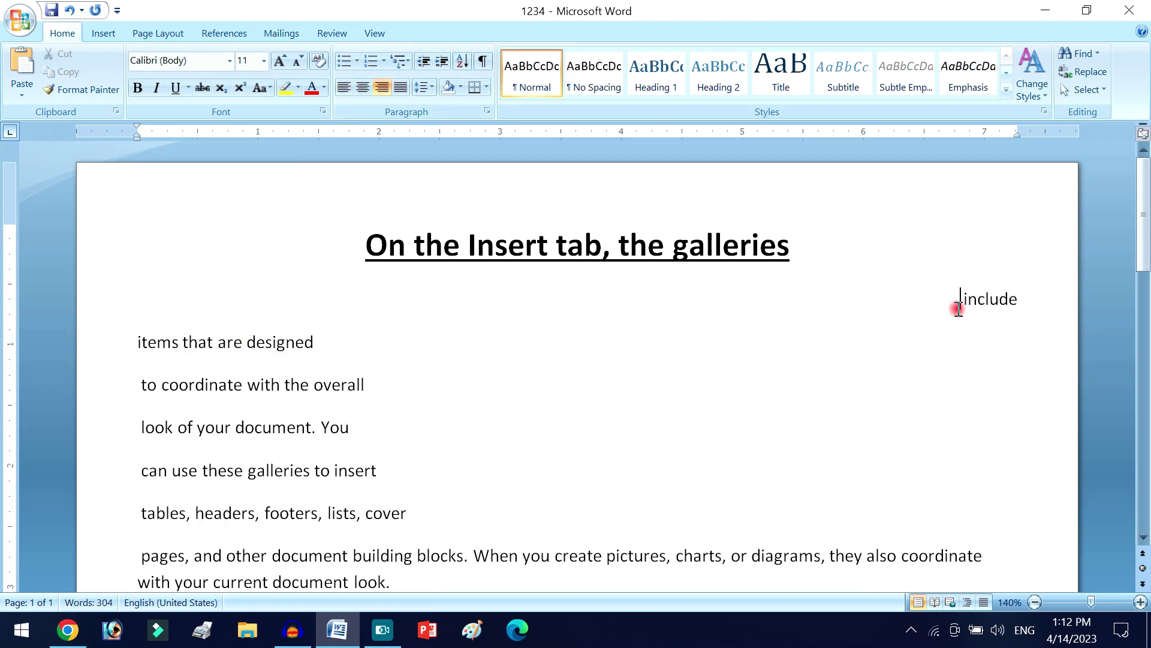
pyautogui.click(1020, 300)
pyautogui.write('====')
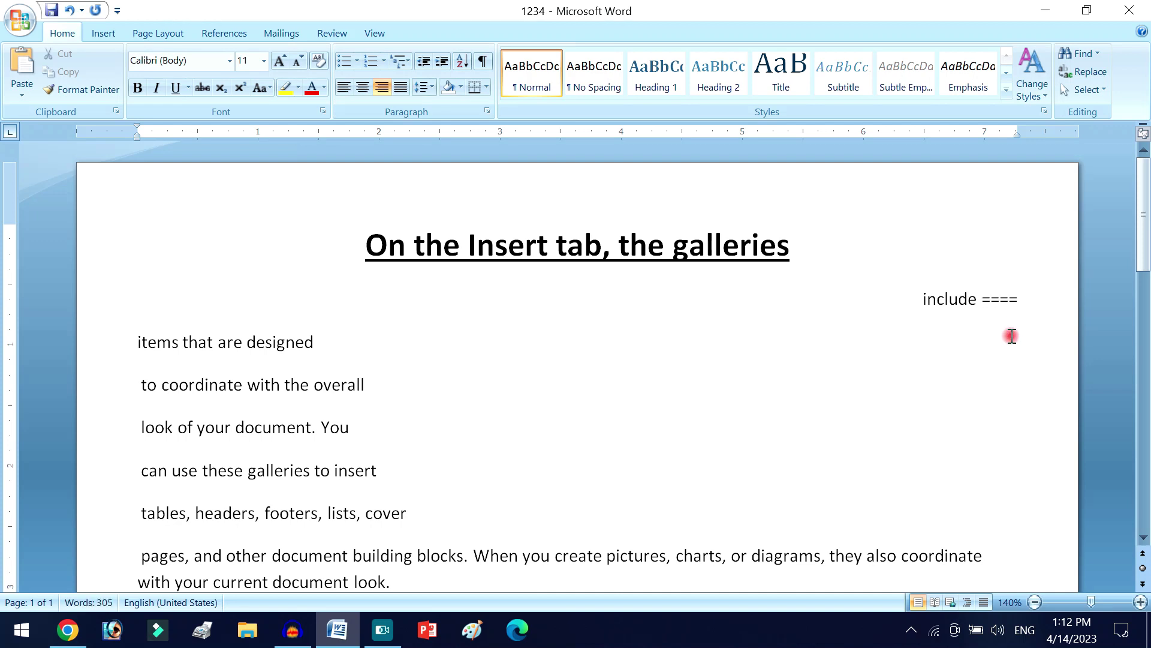
pyautogui.press('BackSpace')
pyautogui.press('BackSpace')
pyautogui.press('BackSpace')
pyautogui.press('BackSpace')
pyautogui.write('////')
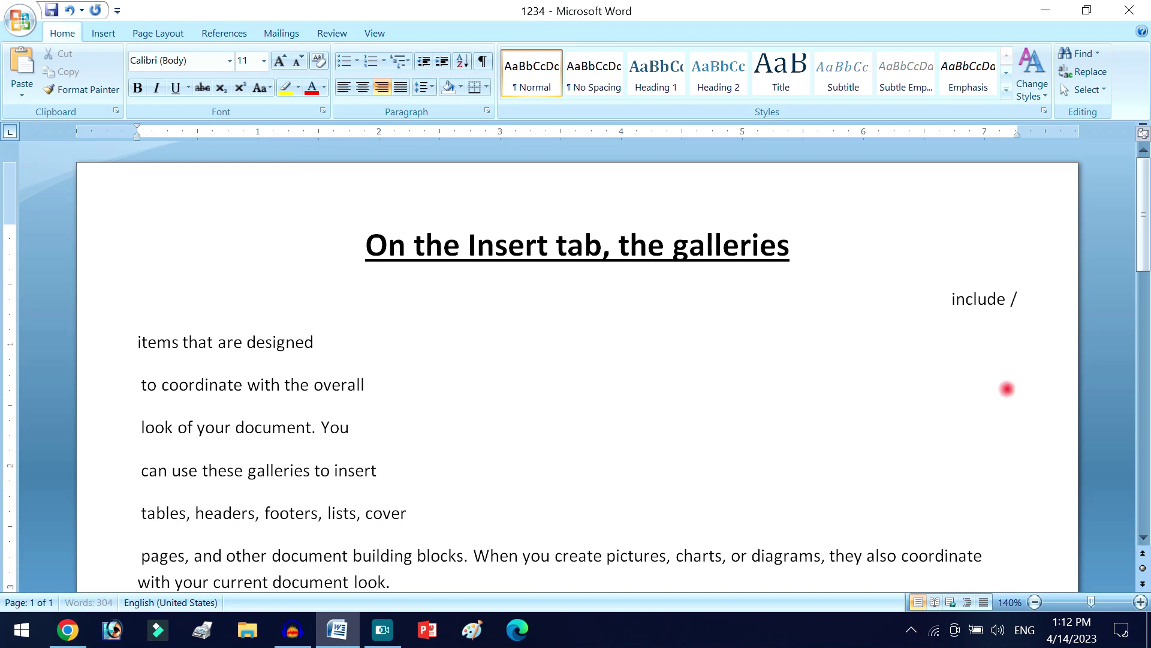
pyautogui.press('BackSpace')
pyautogui.press('BackSpace')
pyautogui.press('BackSpace')
pyautogui.press('BackSpace')
pyautogui.write('....................................................')
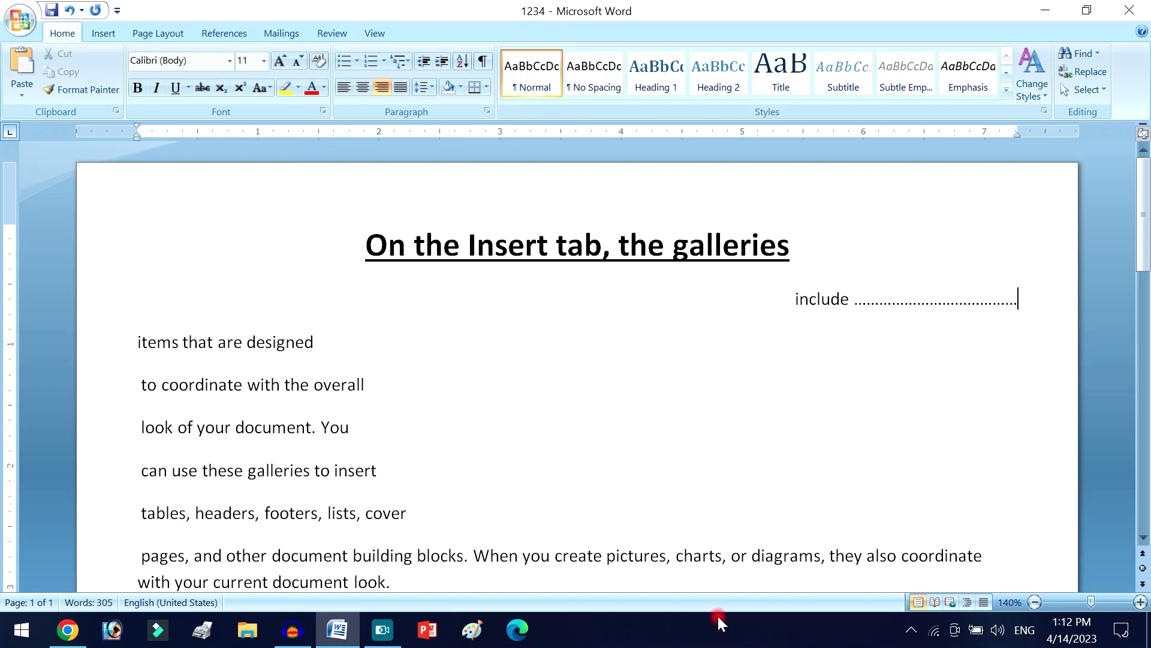
pyautogui.scroll(-3, 227, 511)
pyautogui.scroll(-1, 226, 511)
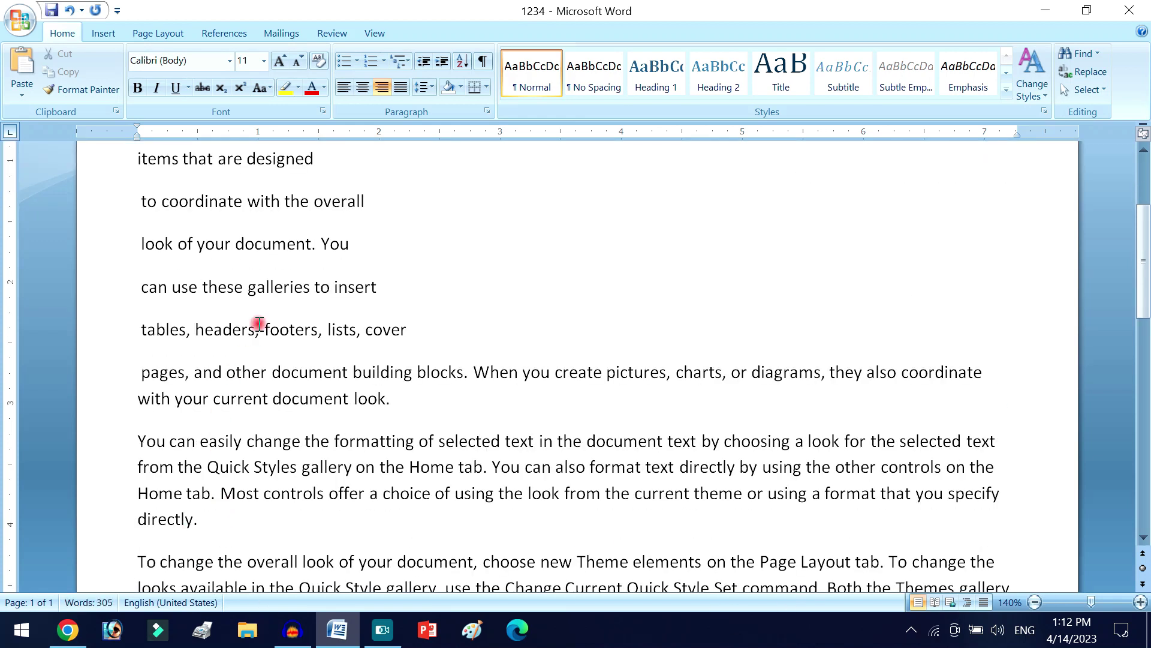
# - Center the "can use these galleries to insert" line and delete "footers, lists, cover"
pyautogui.click(266, 282)
pyautogui.click(362, 89)
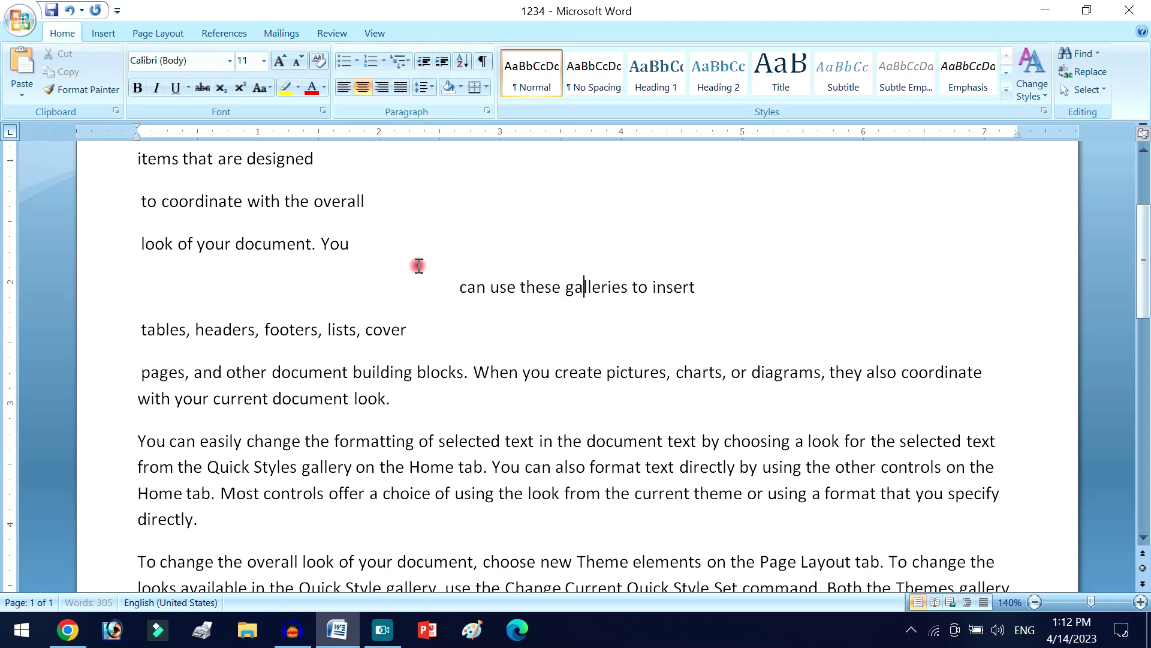
pyautogui.click(266, 331)
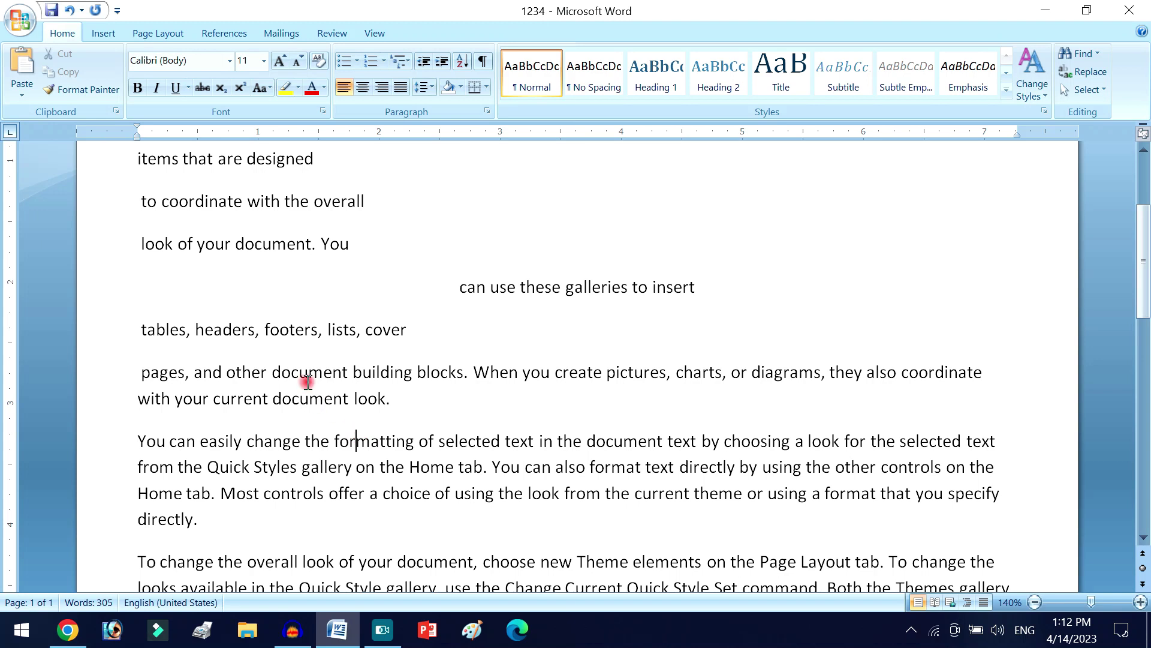
pyautogui.moveTo(410, 330); pyautogui.dragTo(297, 328)
pyautogui.press('BackSpace')
# - Select the lines from "include" through "tables, headers"
pyautogui.scroll(3, 390, 330)
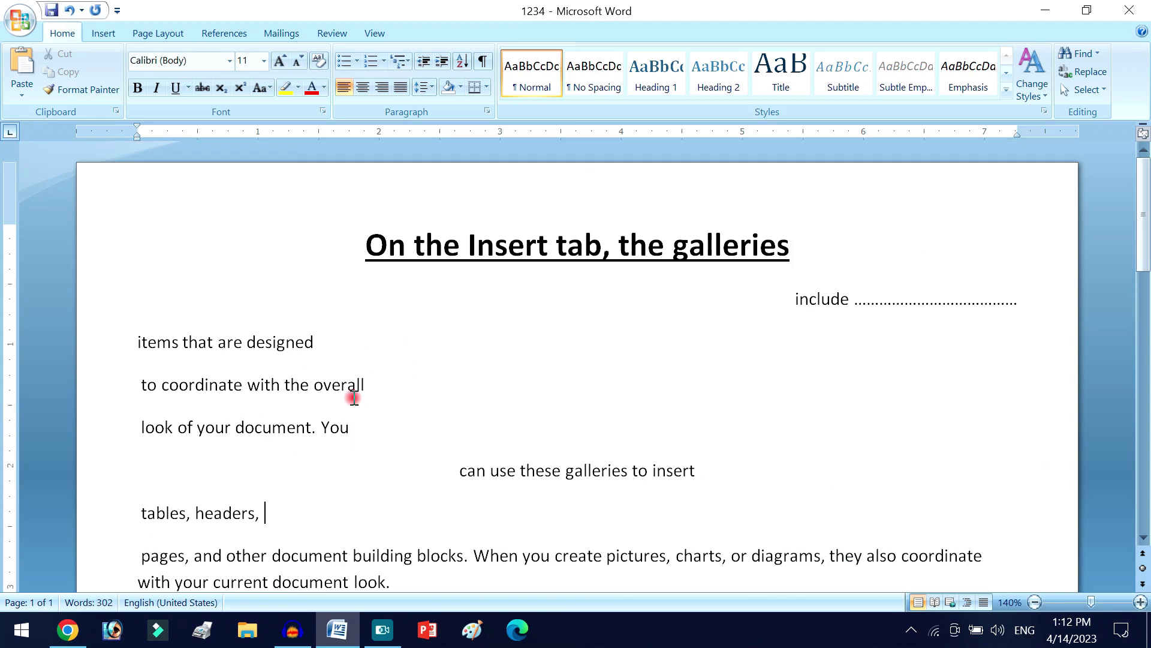
pyautogui.moveTo(556, 255); pyautogui.dragTo(681, 470)
pyautogui.click(558, 407)
pyautogui.moveTo(668, 326); pyautogui.dragTo(501, 507)
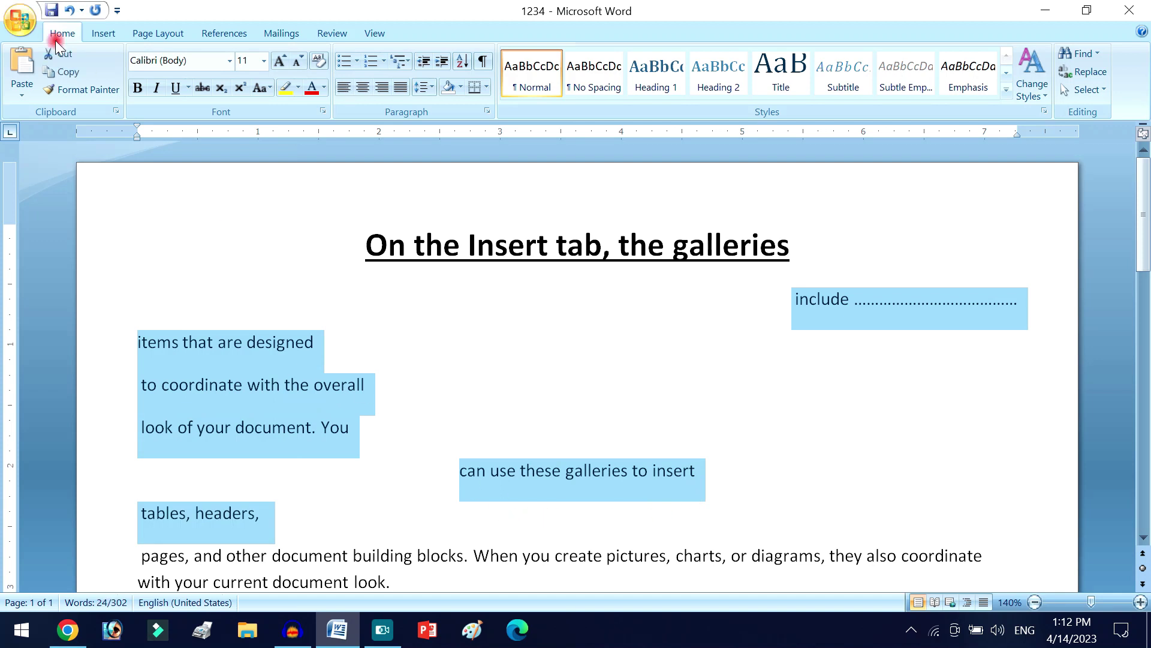
# - Make the selected lines bold 14 pt with 1.0 line spacing and no space after paragraphs
pyautogui.click(176, 88)
pyautogui.click(278, 62)
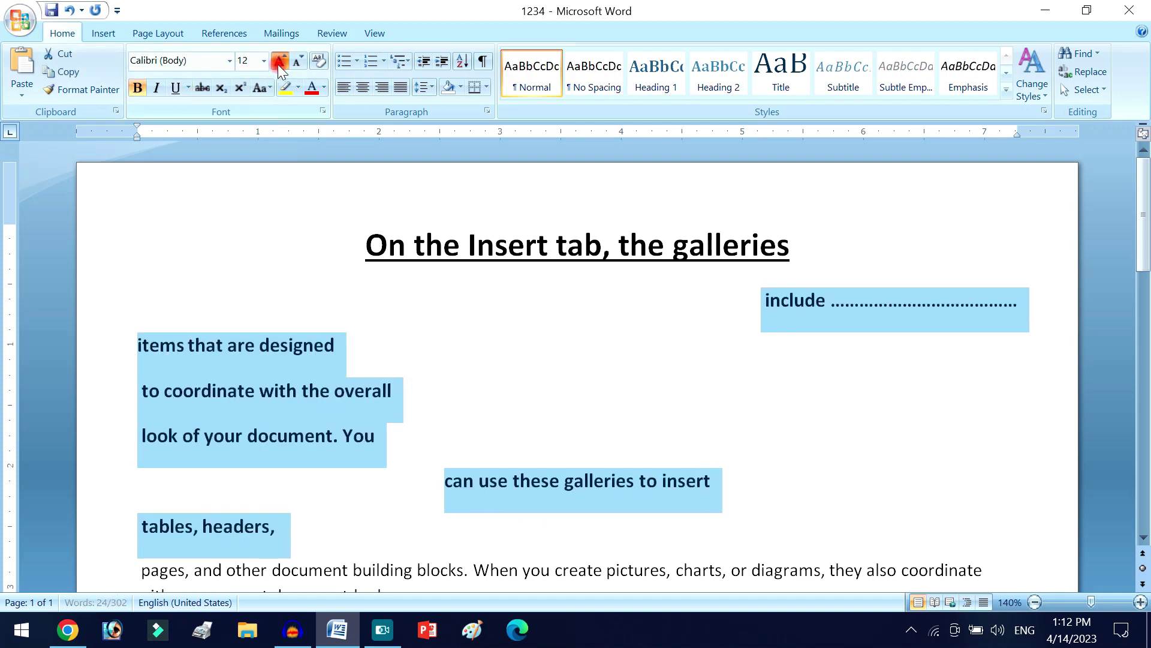
pyautogui.click(278, 62)
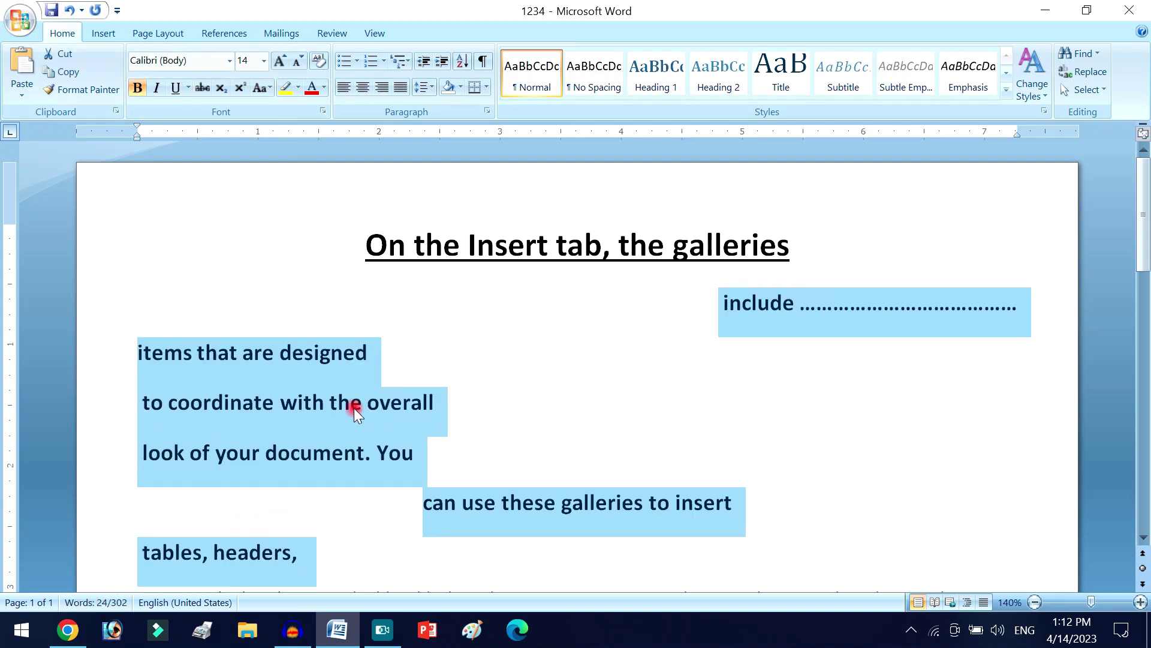
pyautogui.scroll(-3, 354, 407)
pyautogui.scroll(3, 354, 408)
pyautogui.click(419, 88)
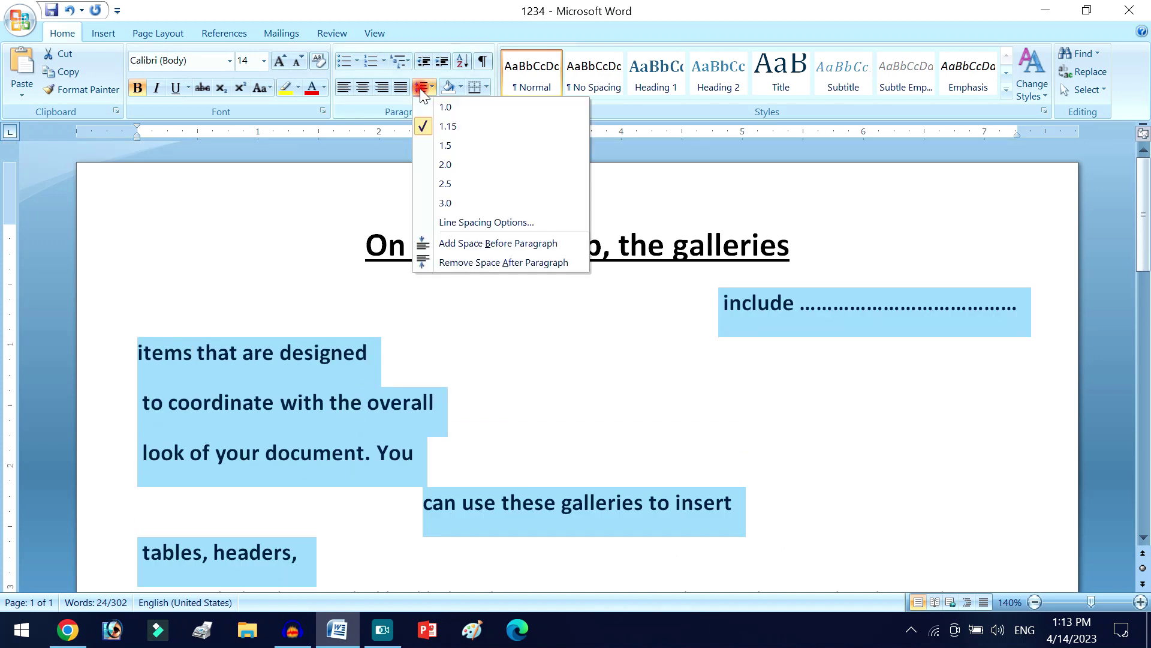
pyautogui.click(423, 100)
pyautogui.click(422, 90)
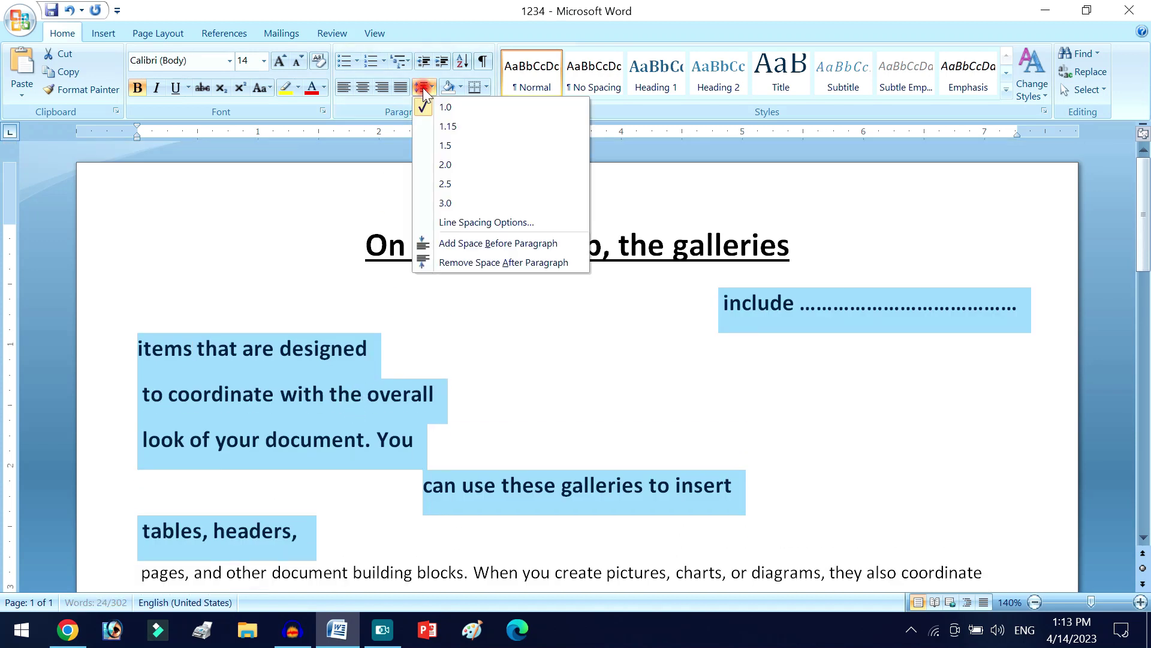
pyautogui.click(458, 263)
# - Indent the first line of the "pages" paragraph with a tab
pyautogui.scroll(-1, 495, 357)
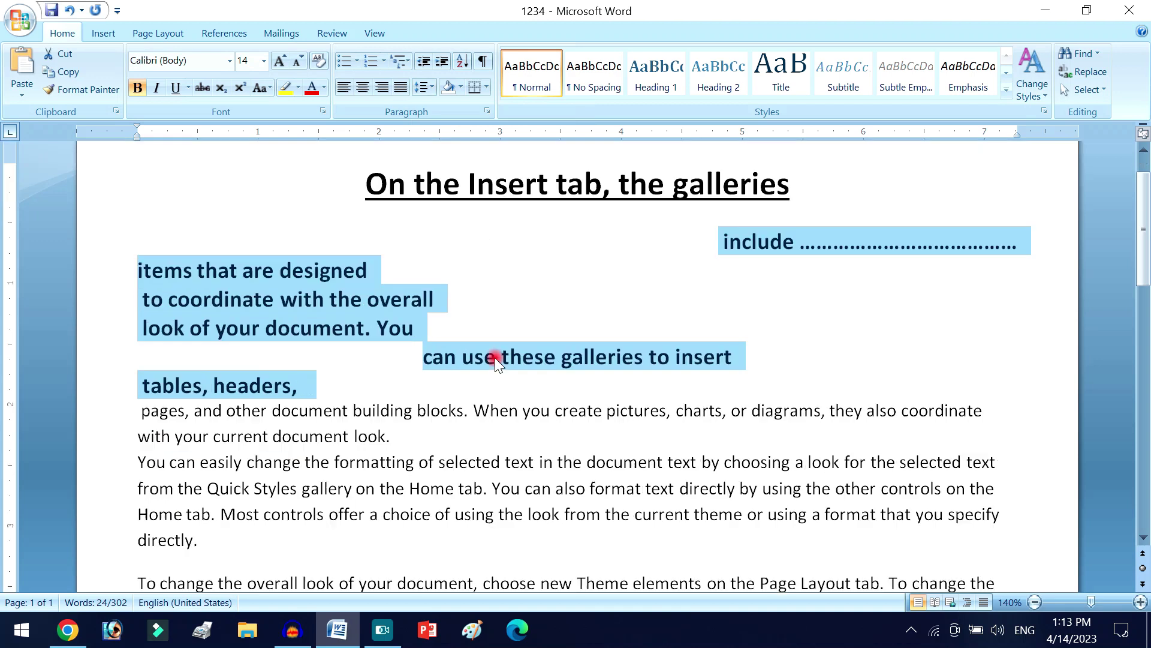
pyautogui.scroll(-1, 495, 358)
pyautogui.click(495, 357)
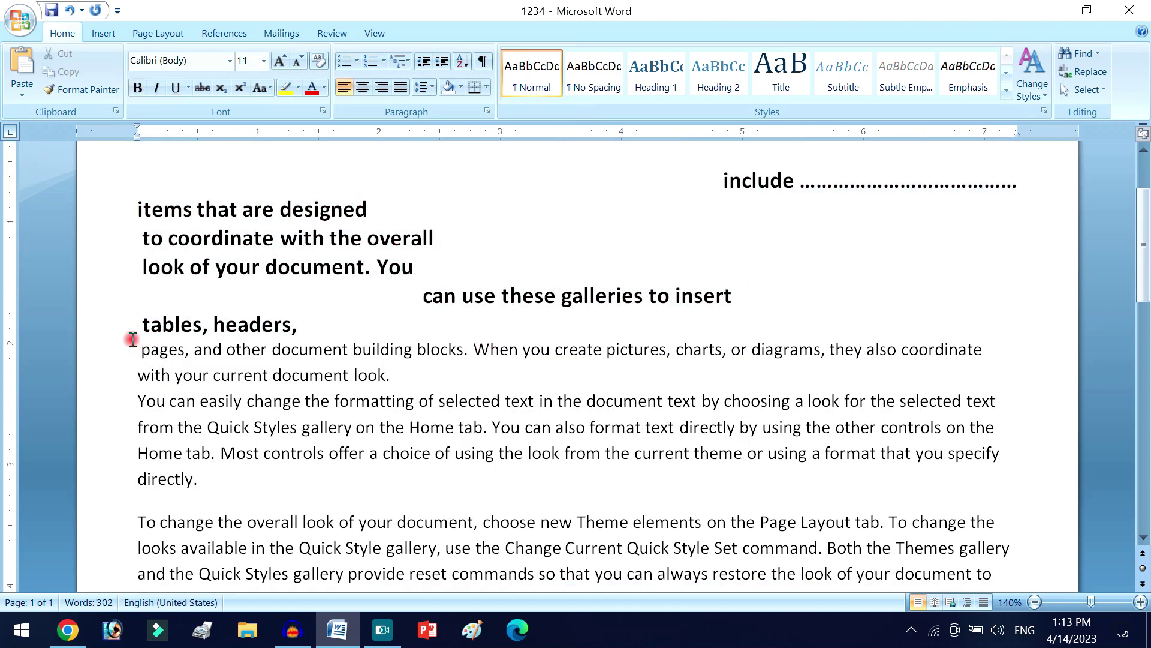
pyautogui.press('Tab')
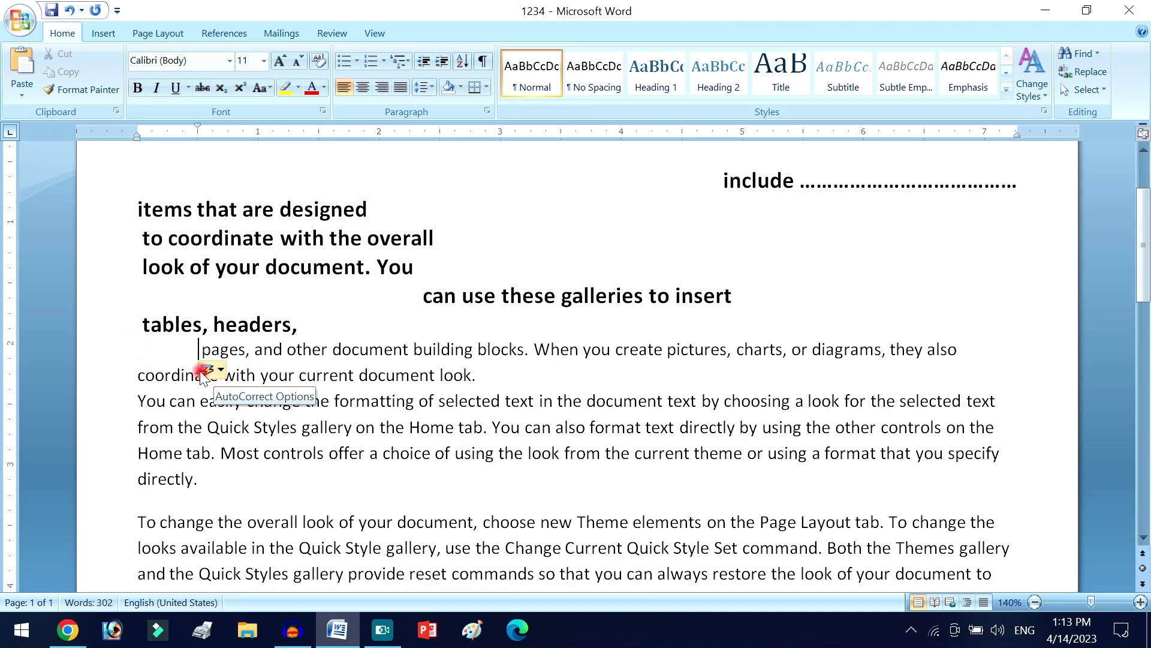
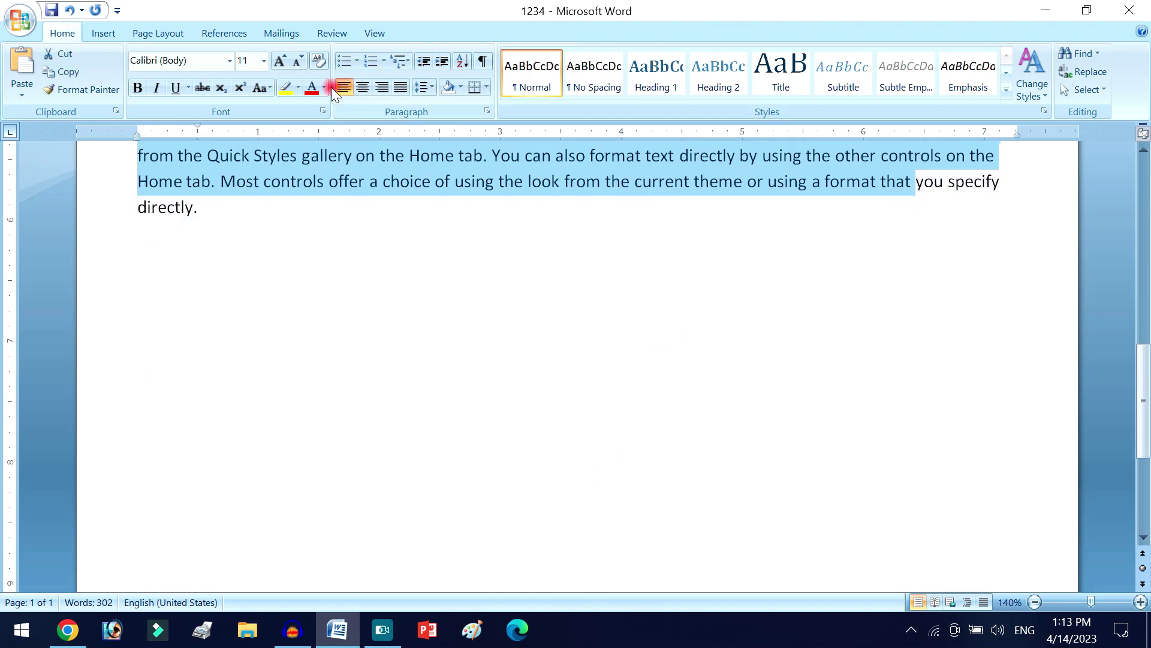
# - Justify the selected body paragraphs to both margins, then deselect the text
pyautogui.click(401, 87)
pyautogui.scroll(5, 467, 295)
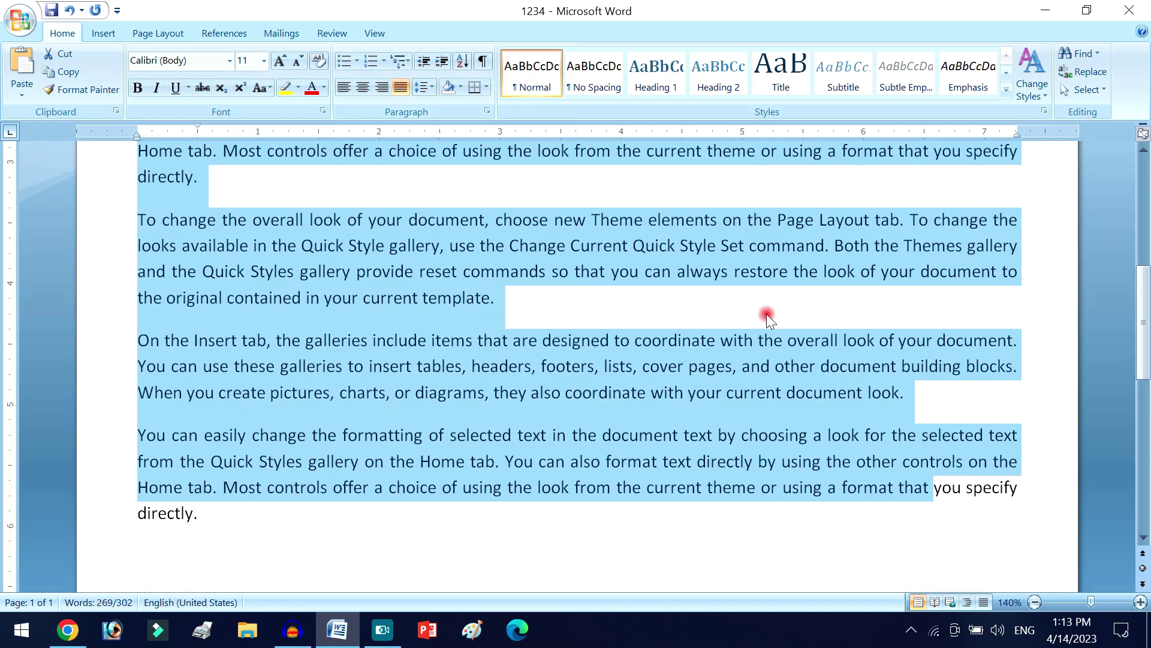
pyautogui.scroll(2, 766, 316)
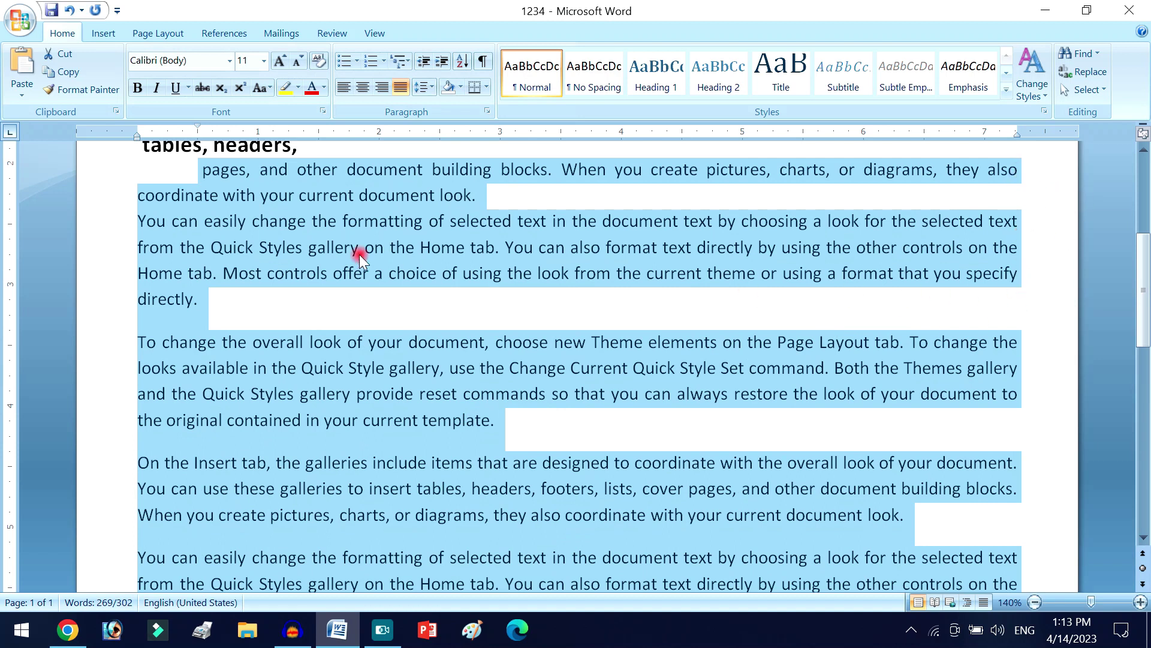
pyautogui.click(343, 89)
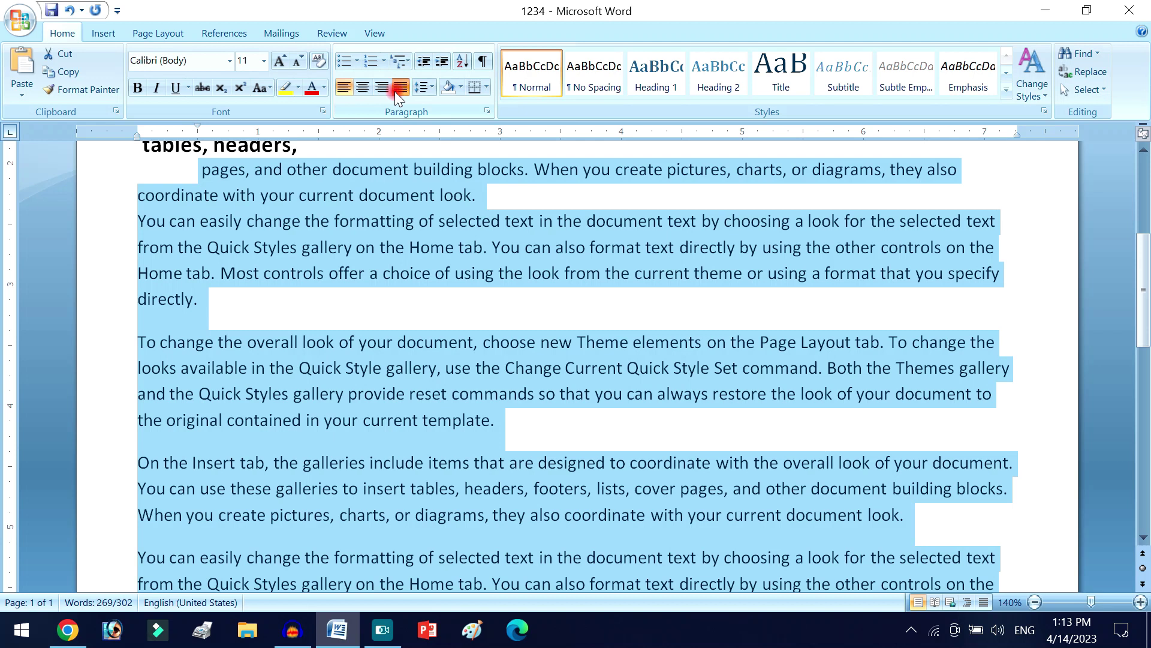
pyautogui.click(395, 90)
pyautogui.click(434, 290)
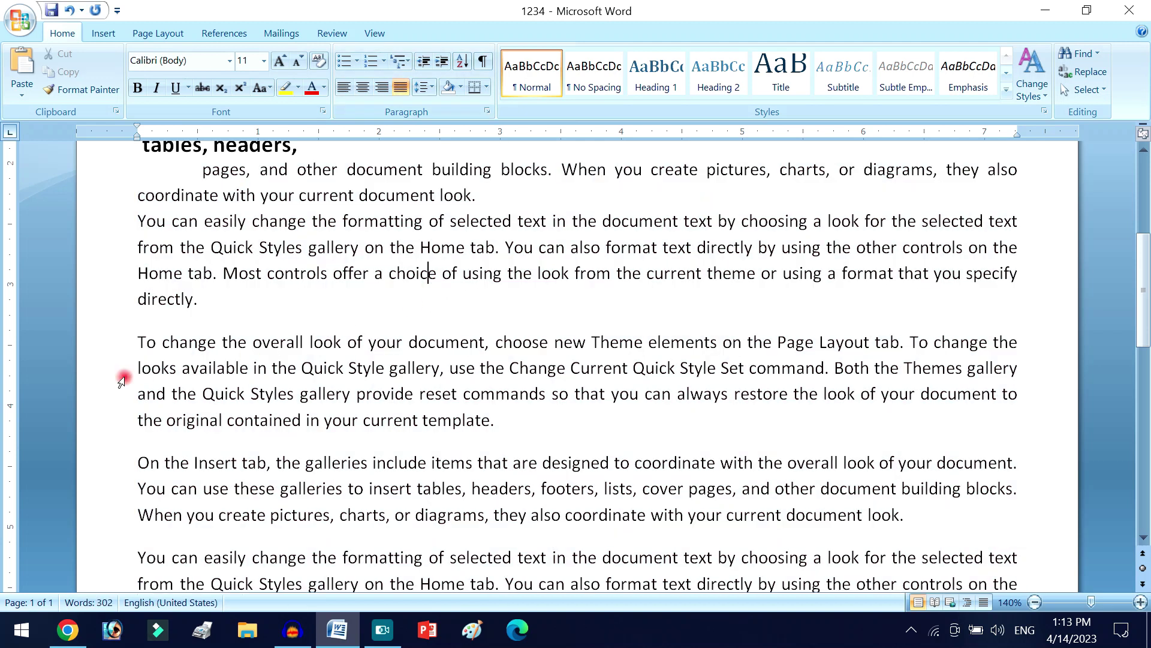
# - Indent the first lines of the 'To change', 'On the Insert tab' and 'You can easily' paragraphs
pyautogui.click(135, 341)
pyautogui.press('Tab')
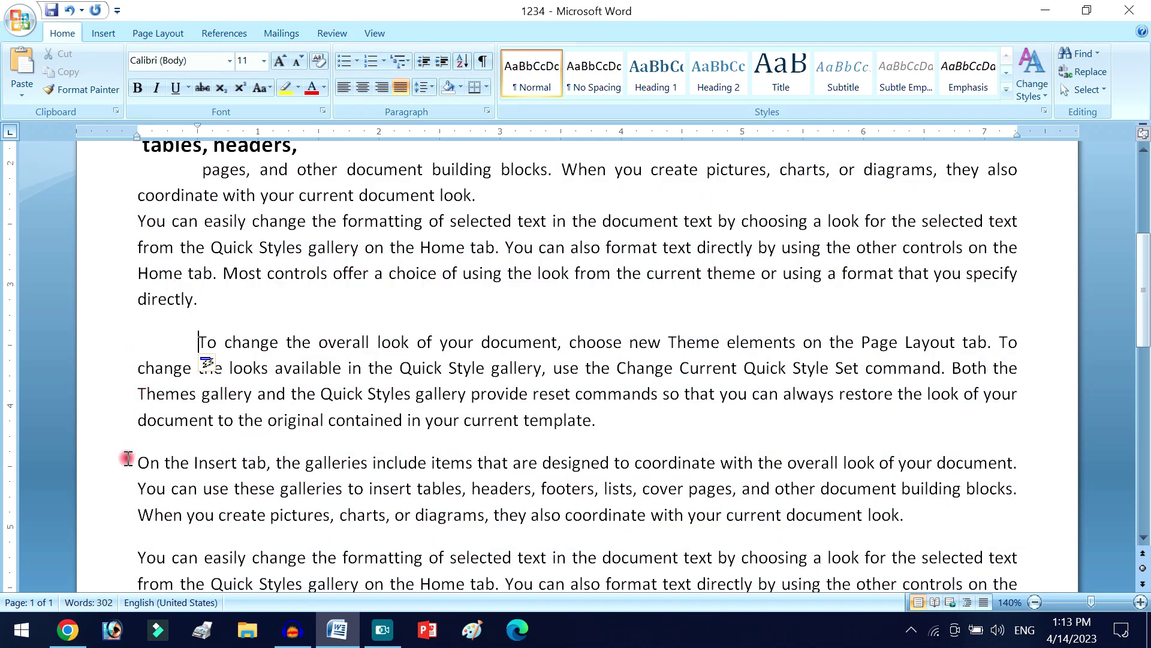
pyautogui.press('Tab')
pyautogui.scroll(-3, 239, 360)
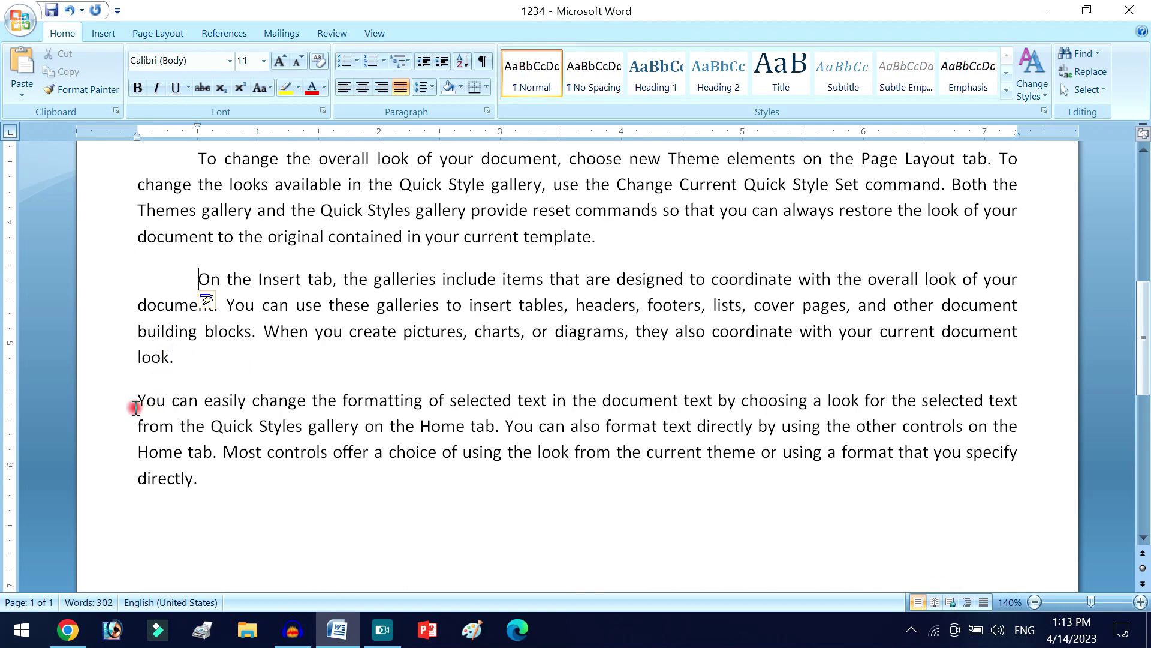
pyautogui.press('Tab')
pyautogui.scroll(-2, 321, 378)
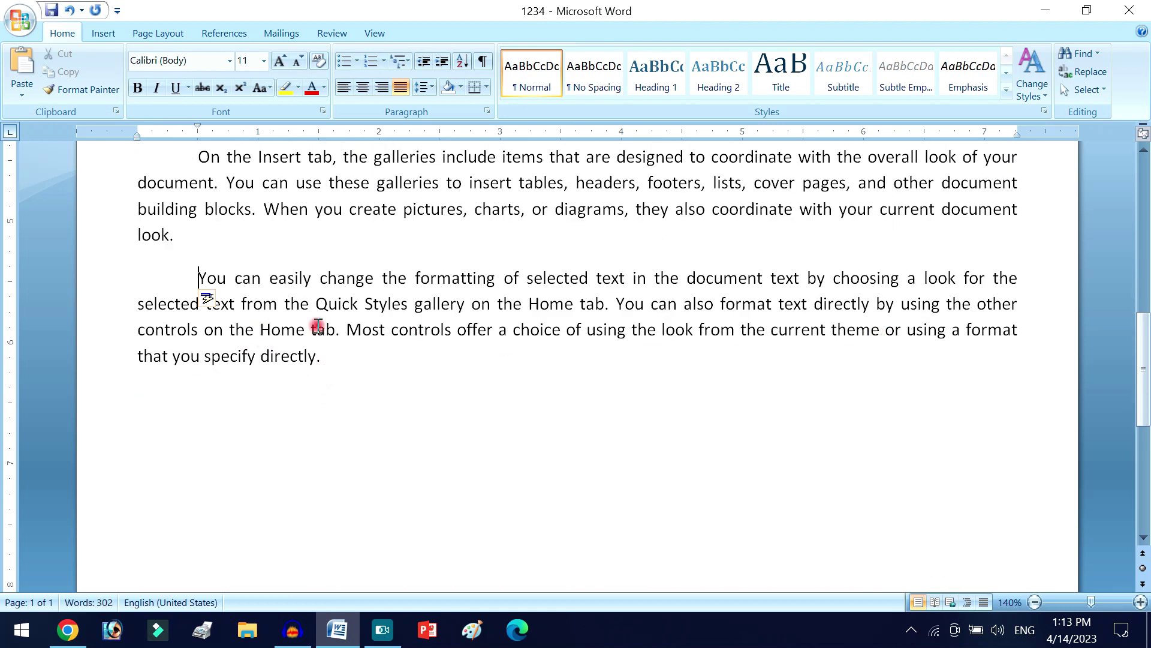
# - Break the last sentence onto separate lines: 'or using a format that', 'you specify', 'directly.'
pyautogui.click(258, 351)
pyautogui.press('Return')
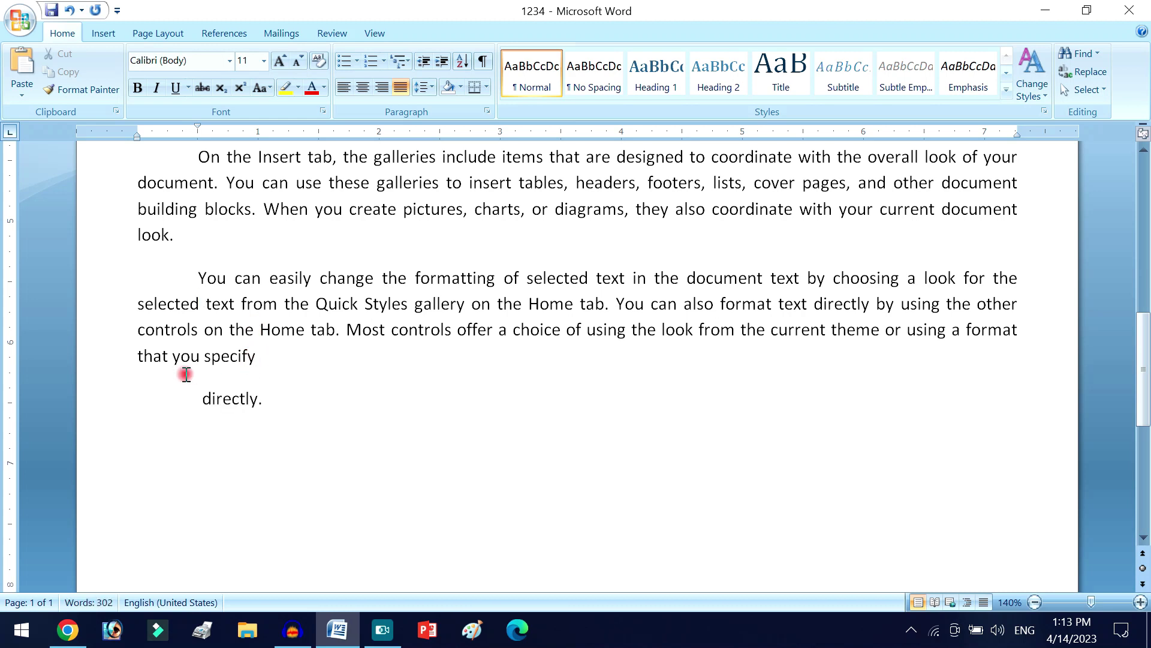
pyautogui.click(171, 355)
pyautogui.press('Return')
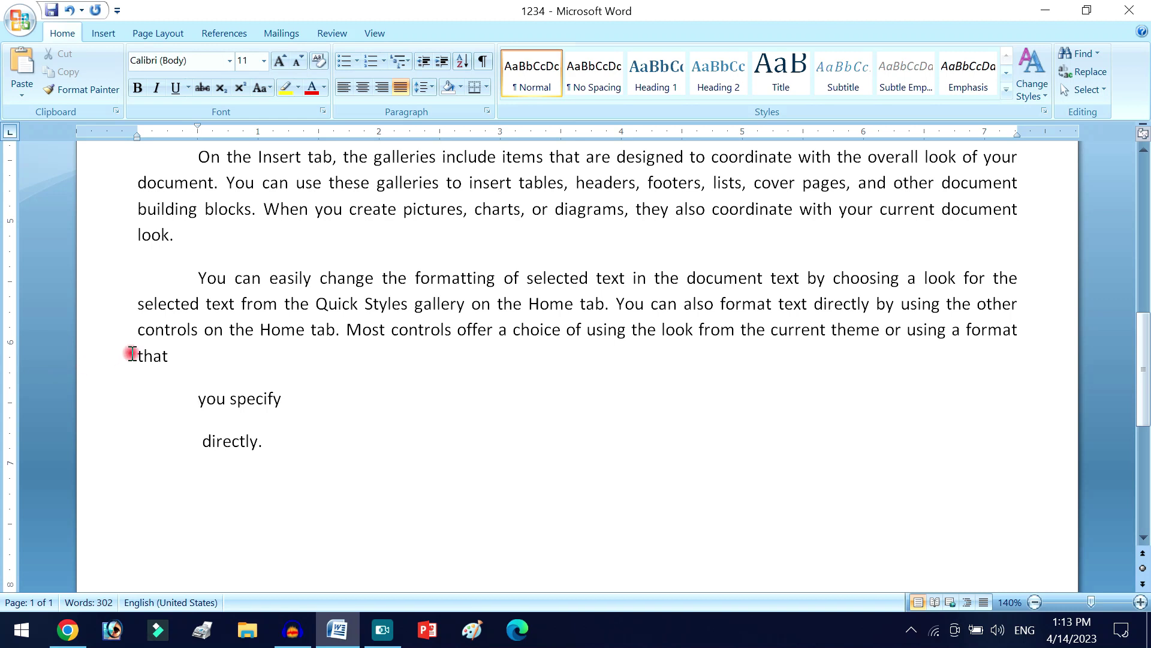
pyautogui.click(869, 329)
pyautogui.press('Return')
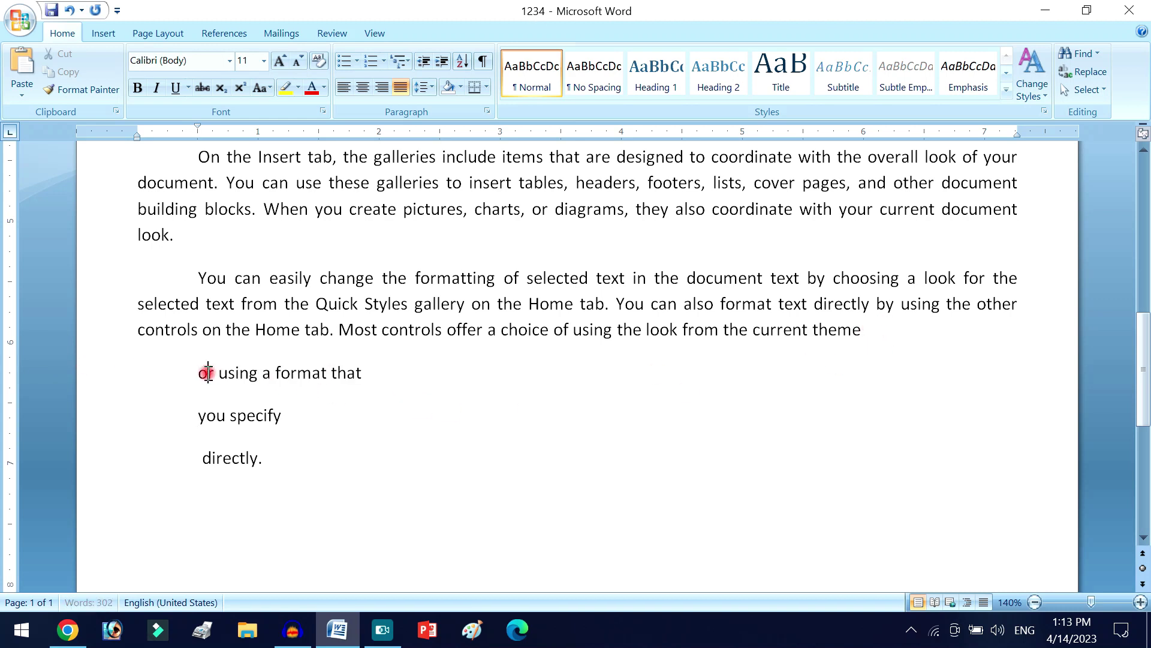
# - Make 'or using a format that' bold and centred, and 'you specify directly.' bold and right-aligned
pyautogui.moveTo(201, 373); pyautogui.dragTo(354, 375)
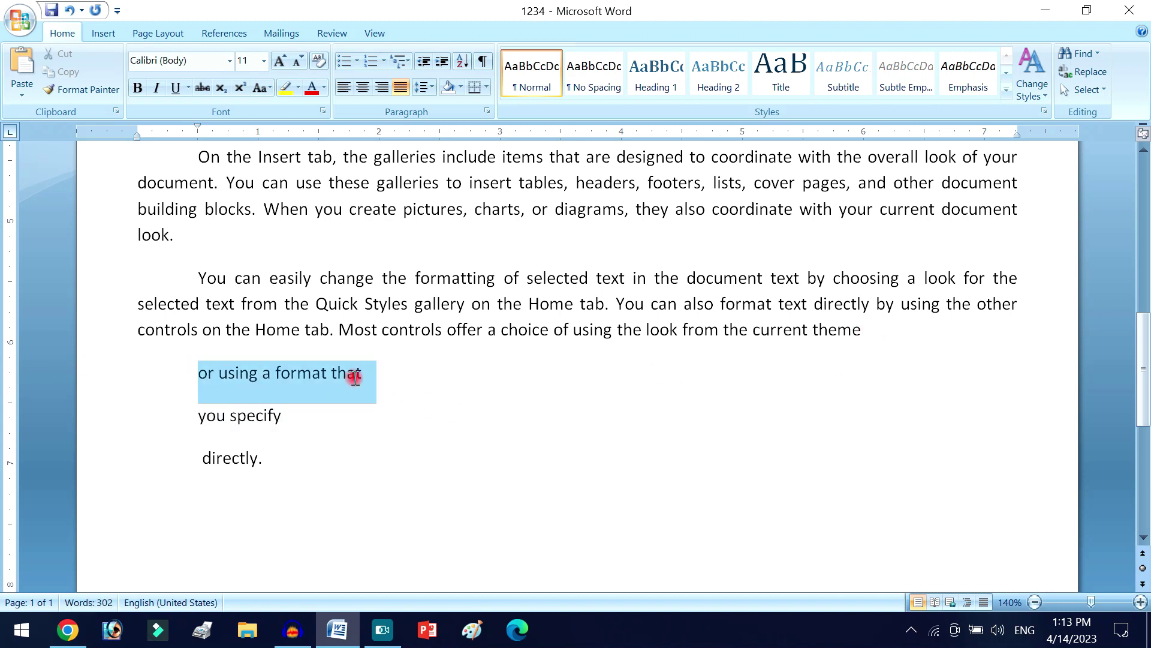
pyautogui.click(373, 85)
pyautogui.click(367, 88)
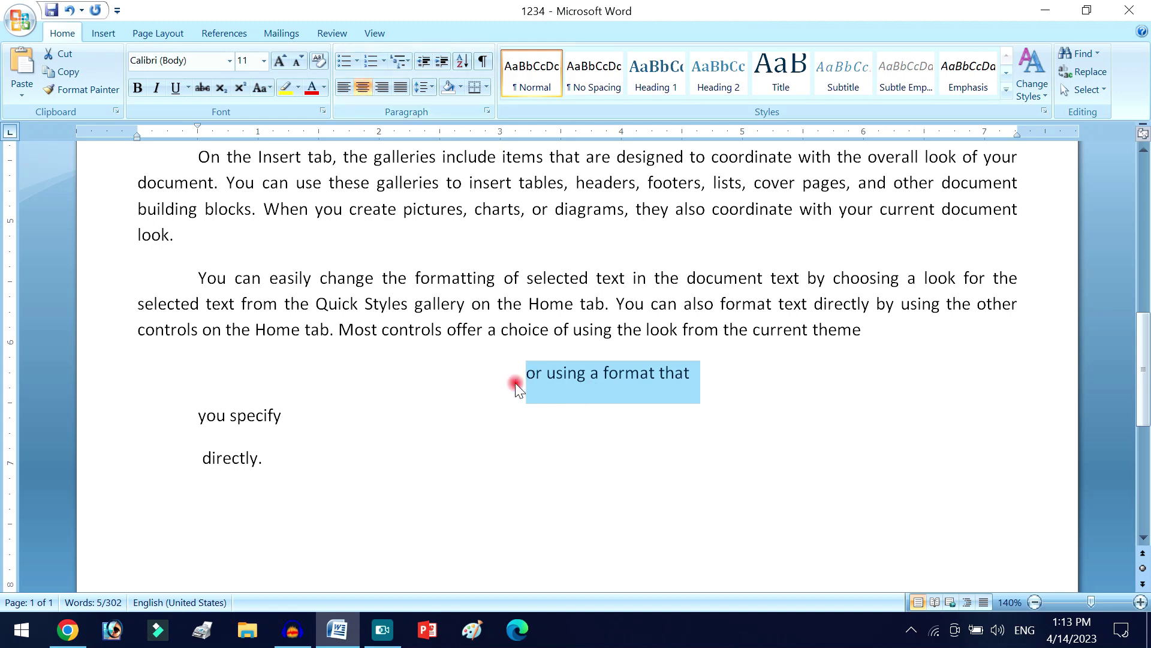
pyautogui.click(137, 88)
pyautogui.moveTo(192, 413); pyautogui.dragTo(298, 470)
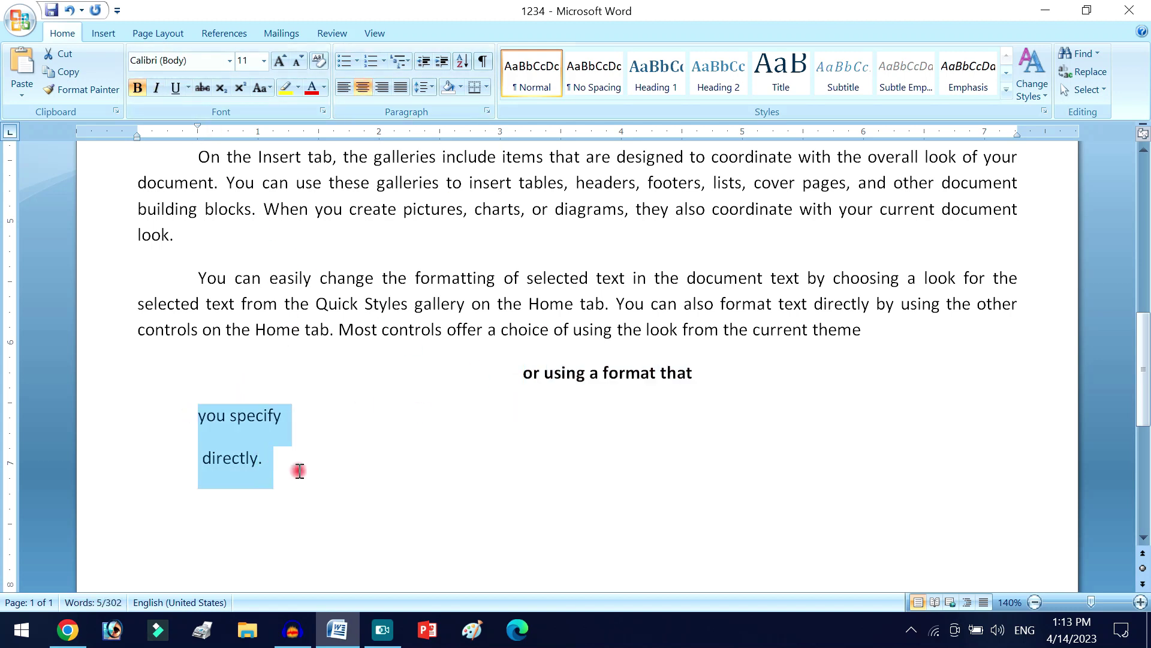
pyautogui.click(382, 86)
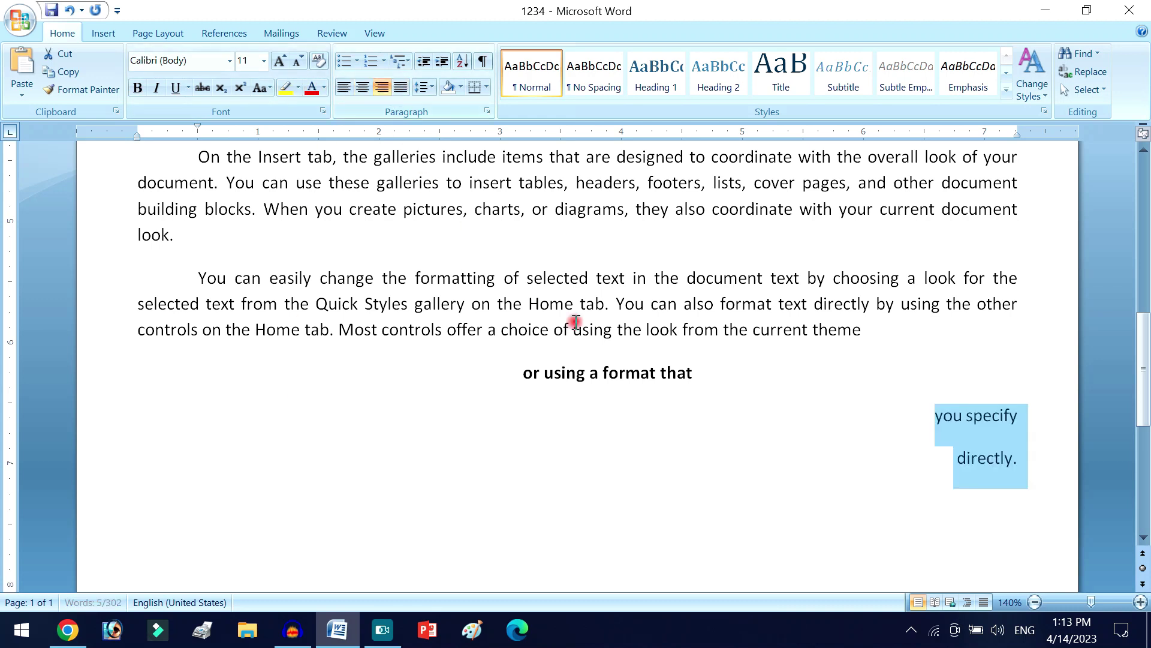
pyautogui.click(137, 88)
pyautogui.click(750, 415)
pyautogui.scroll(-8, 751, 415)
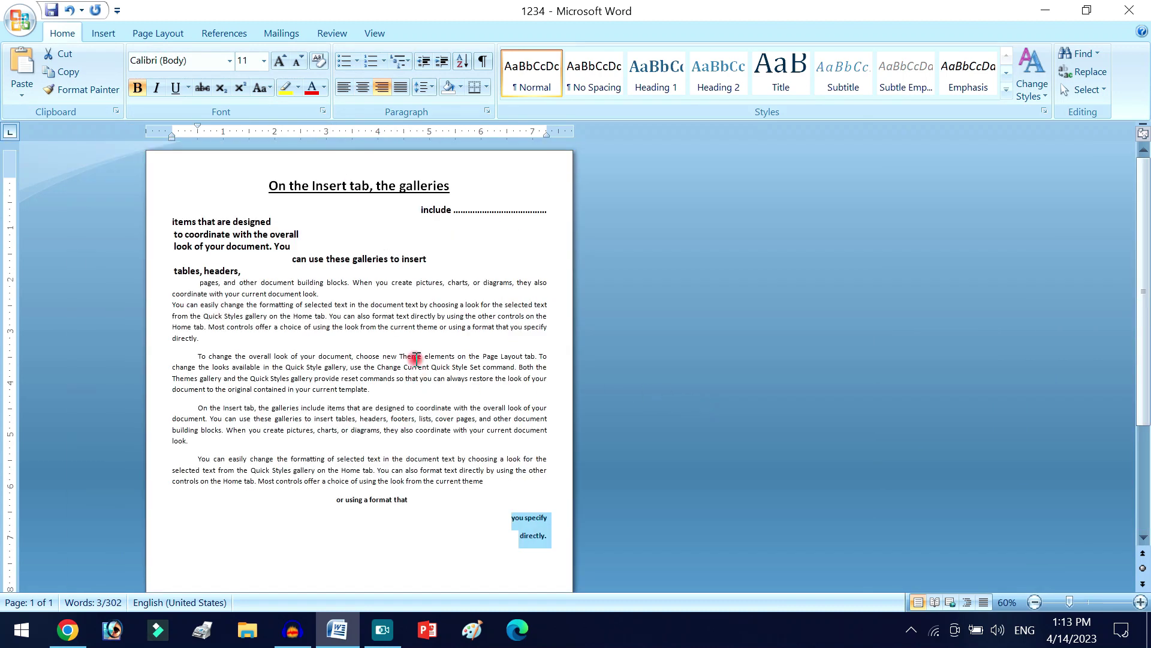
pyautogui.scroll(-2, 414, 372)
pyautogui.click(420, 435)
pyautogui.scroll(-3, 437, 432)
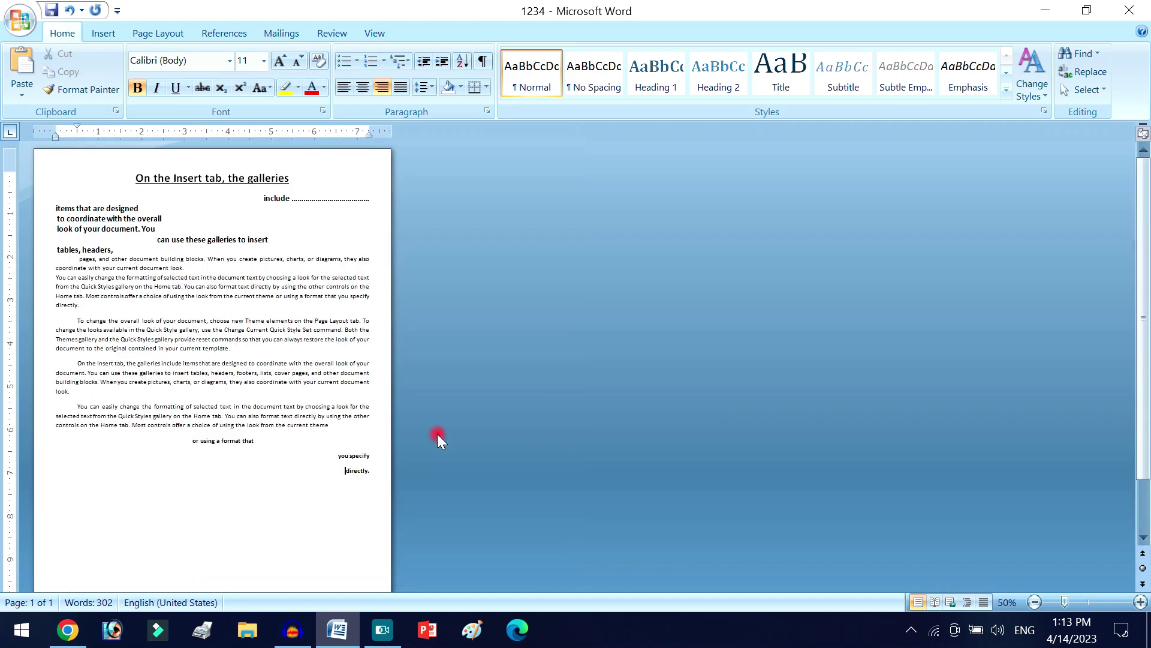
pyautogui.scroll(-2, 437, 434)
pyautogui.scroll(3, 437, 434)
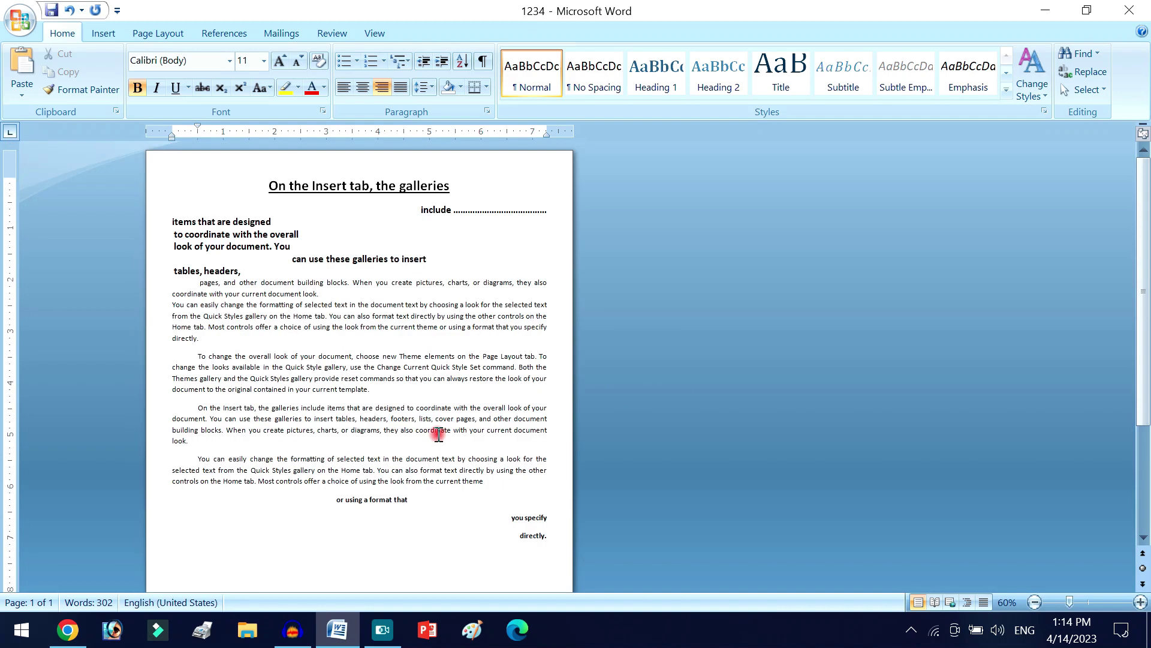
pyautogui.scroll(-5, 438, 435)
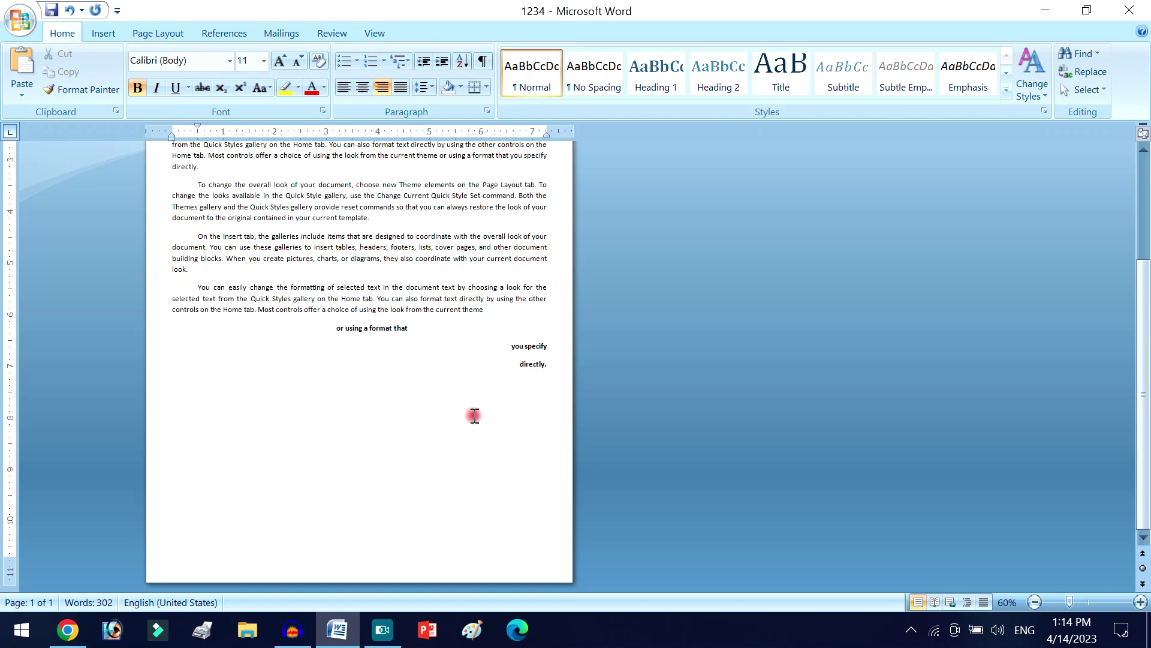
pyautogui.scroll(6, 476, 418)
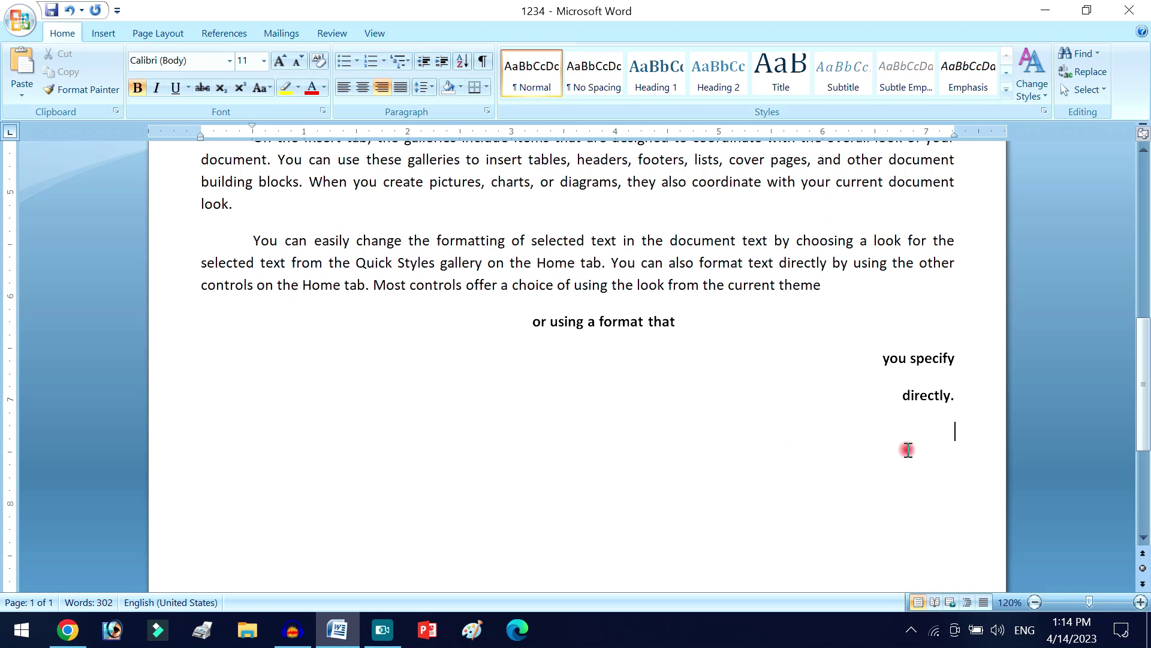
pyautogui.scroll(10, 909, 449)
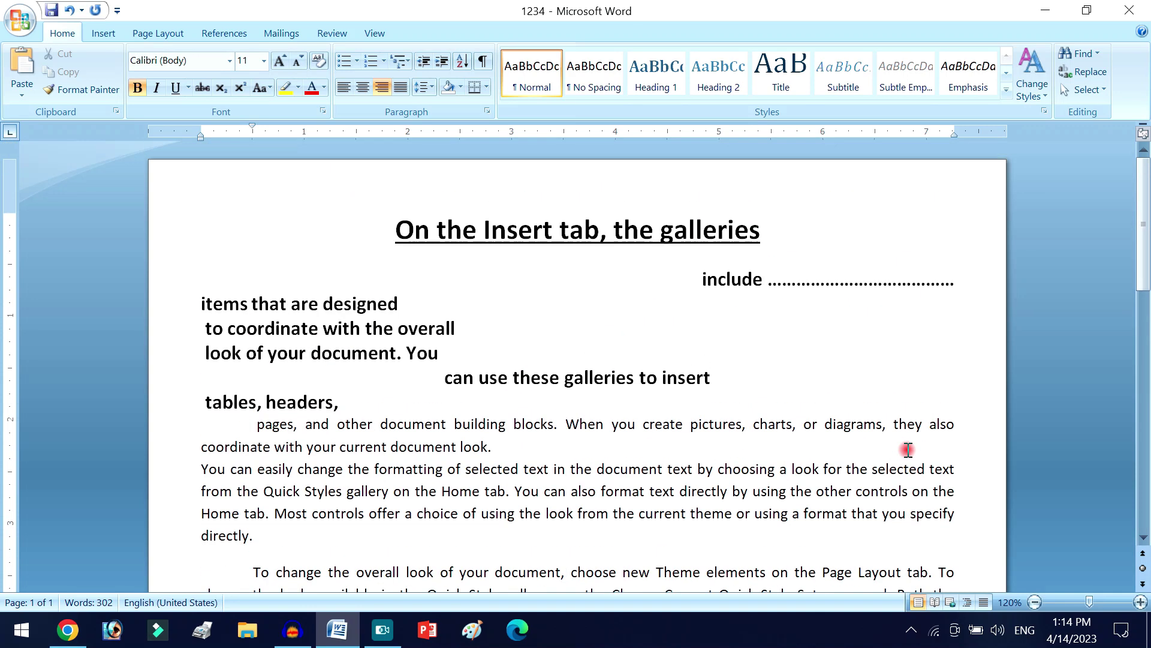
pyautogui.scroll(-20, 908, 450)
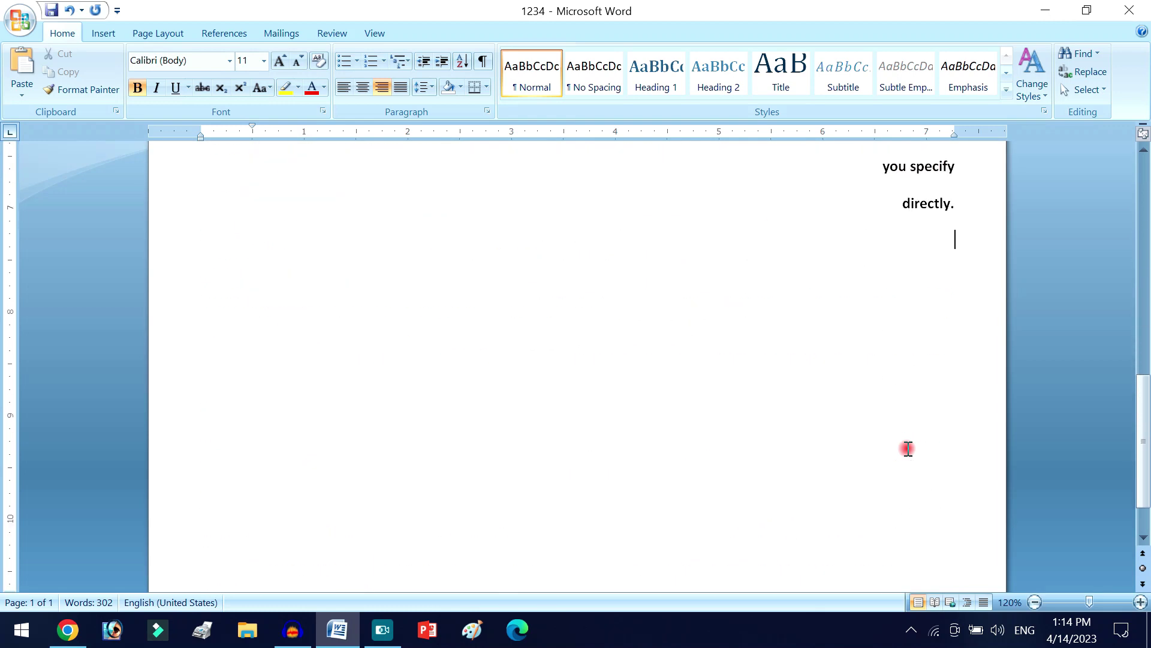
pyautogui.scroll(5, 671, 402)
pyautogui.scroll(10, 671, 402)
pyautogui.scroll(-12, 670, 402)
pyautogui.scroll(-7, 669, 405)
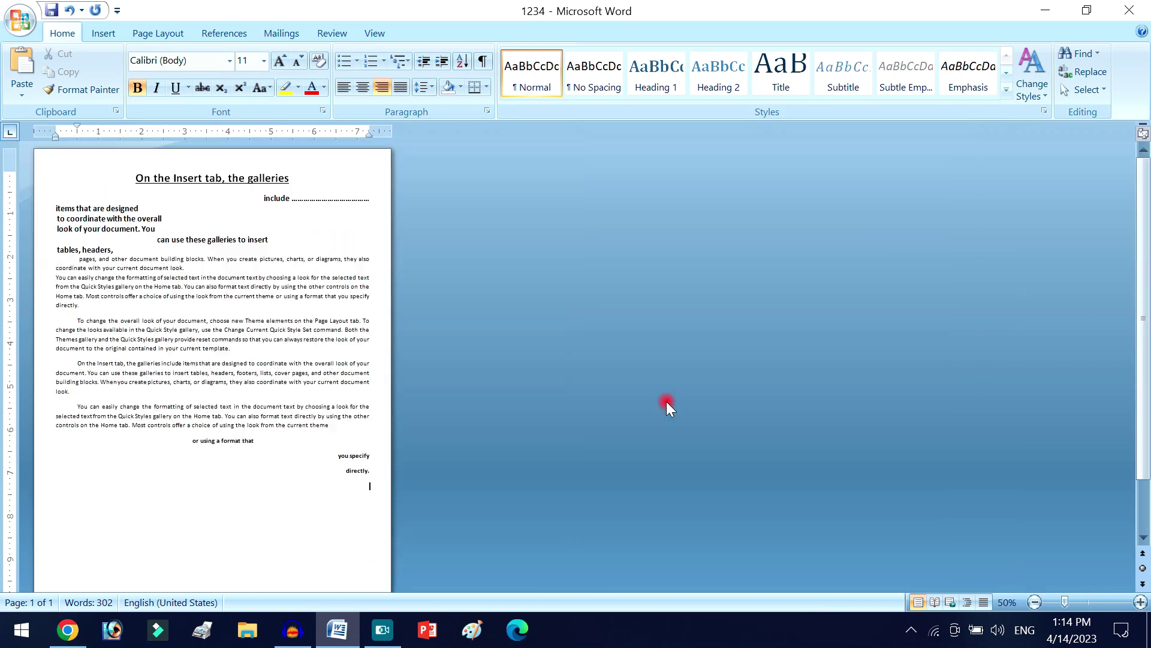
pyautogui.scroll(3, 667, 401)
pyautogui.scroll(8, 667, 402)
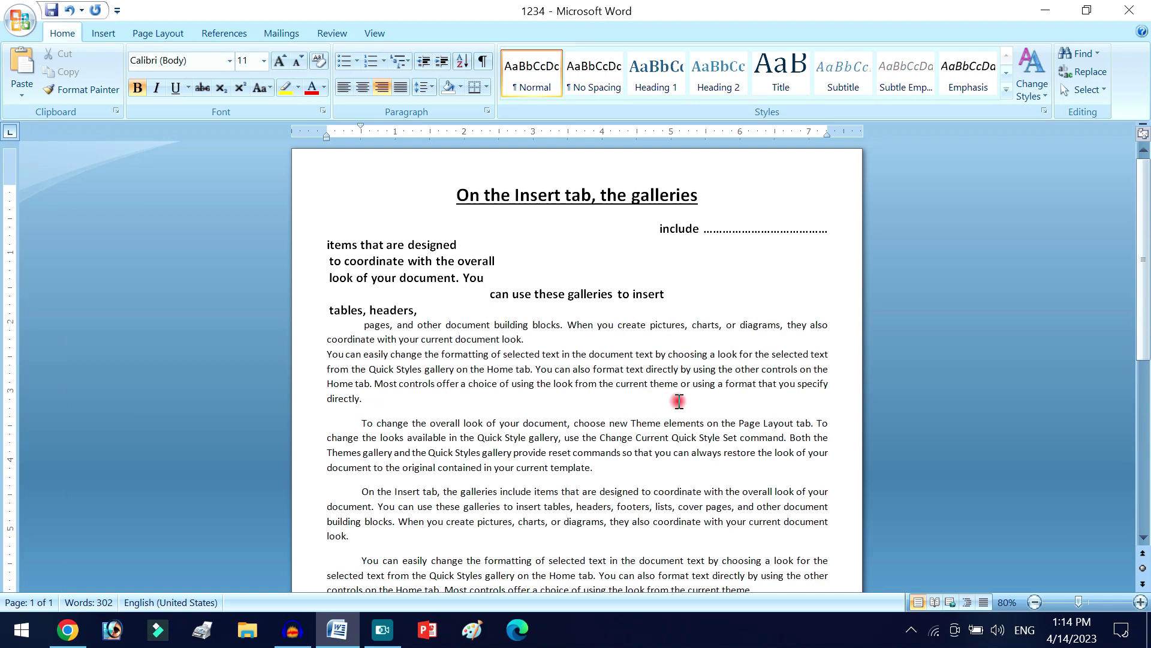
pyautogui.scroll(-3, 679, 401)
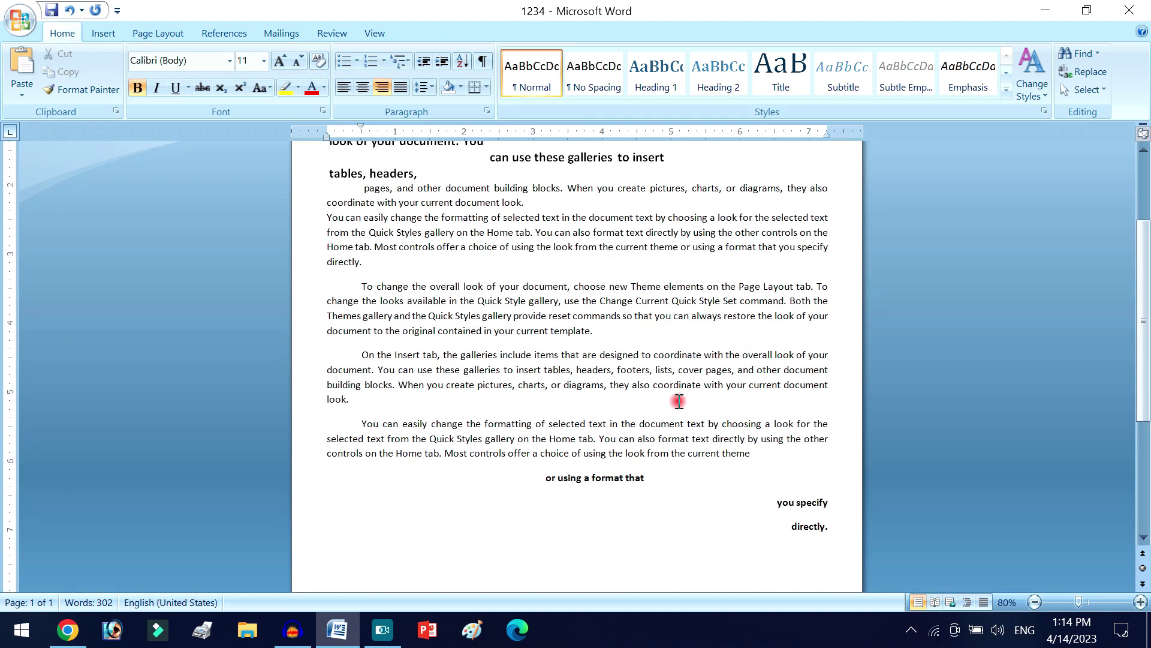
pyautogui.scroll(-5, 379, 254)
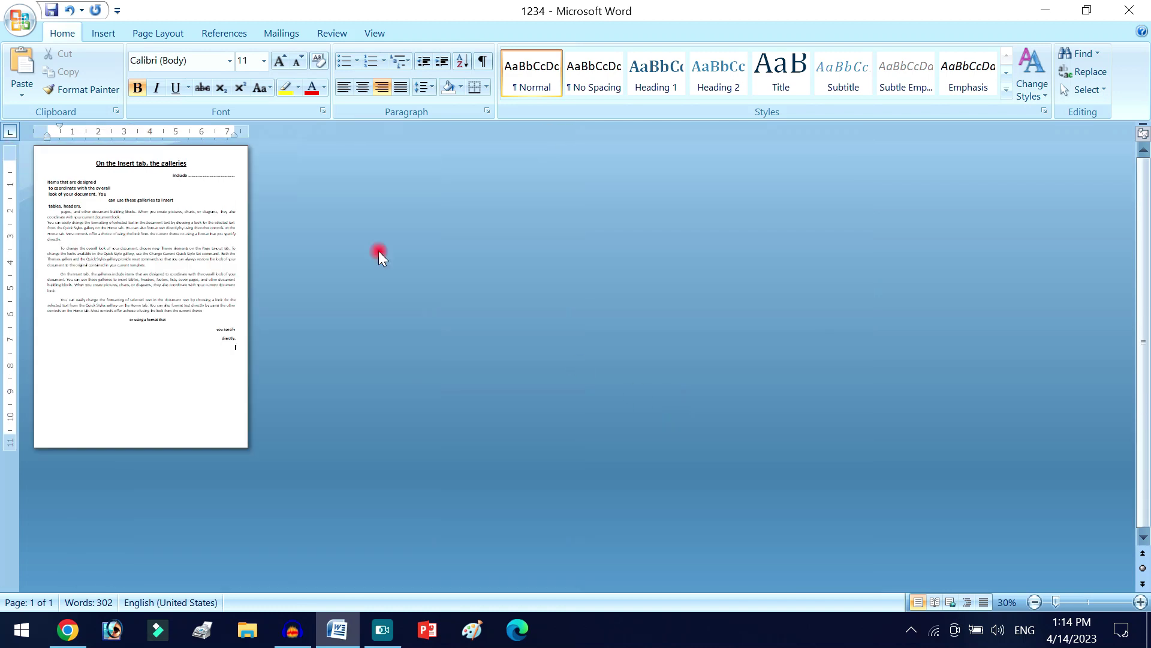
# - Save the document to the Desktop under the file name 'letter'
pyautogui.click(38, 21)
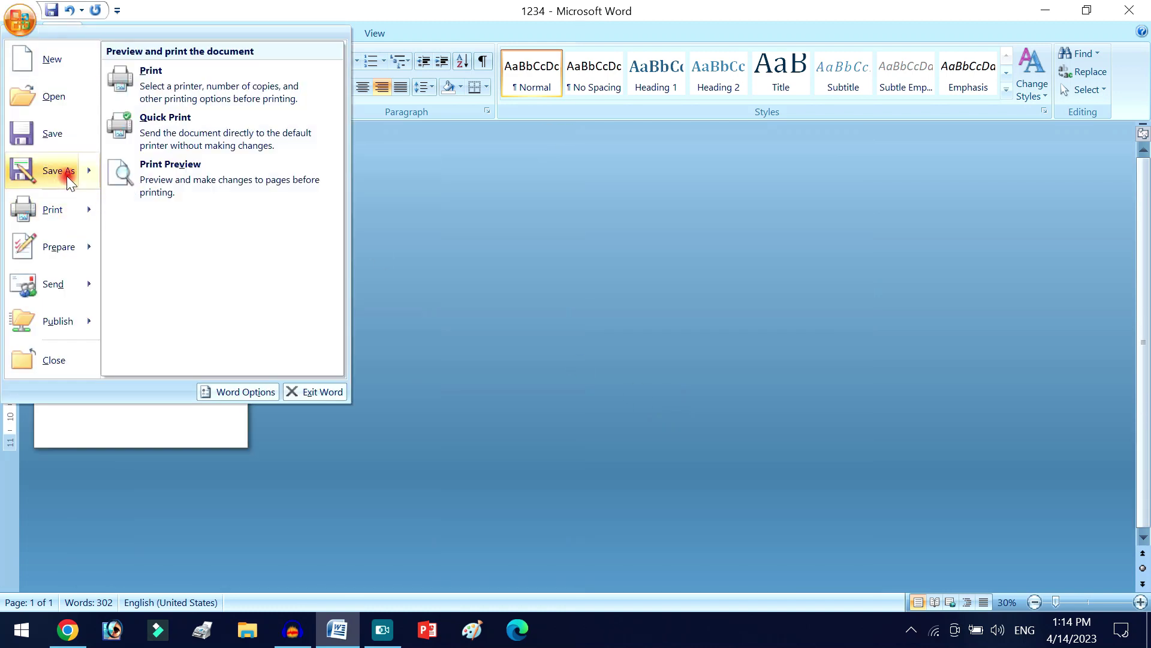
pyautogui.click(66, 175)
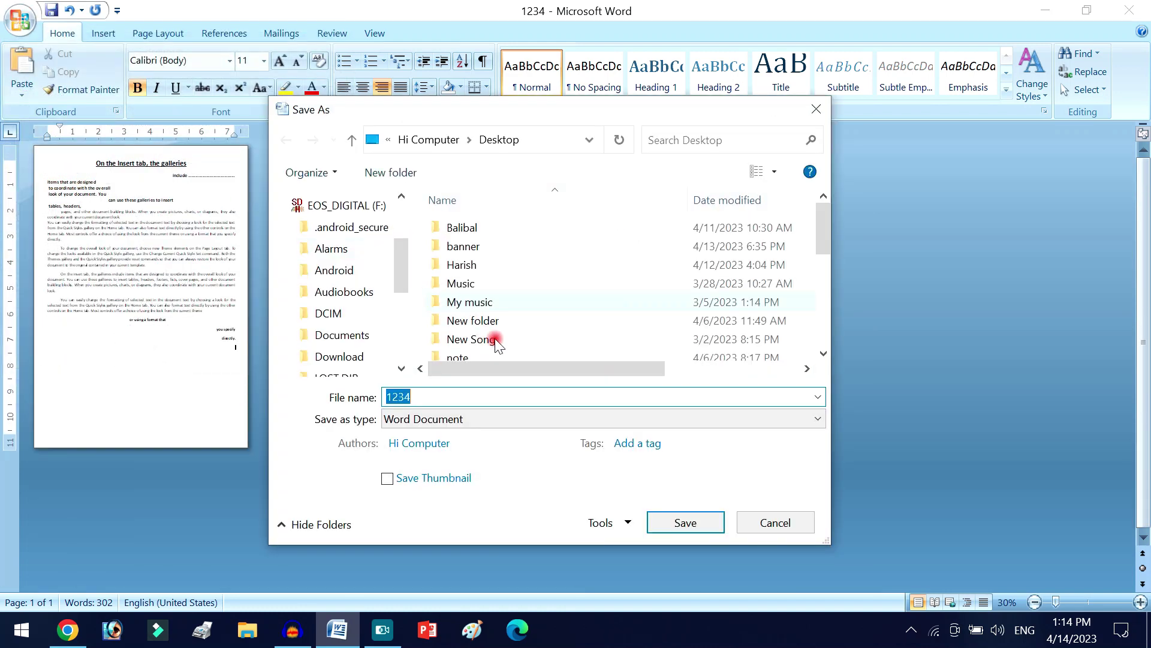
pyautogui.scroll(2, 337, 231)
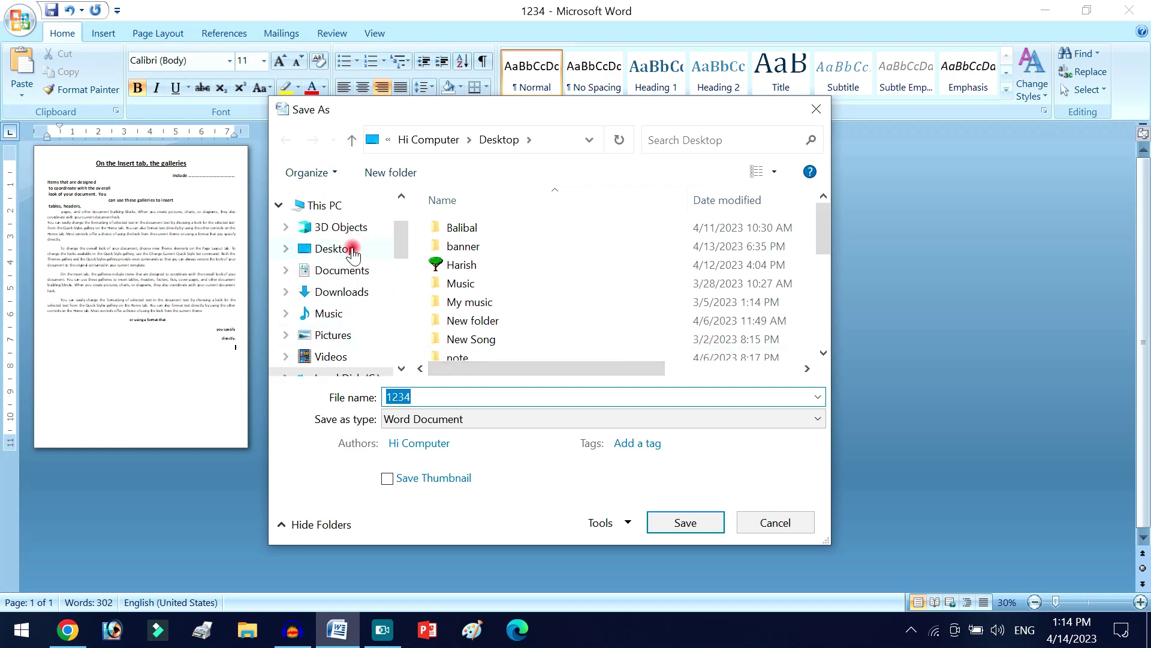
pyautogui.click(347, 258)
pyautogui.click(442, 394)
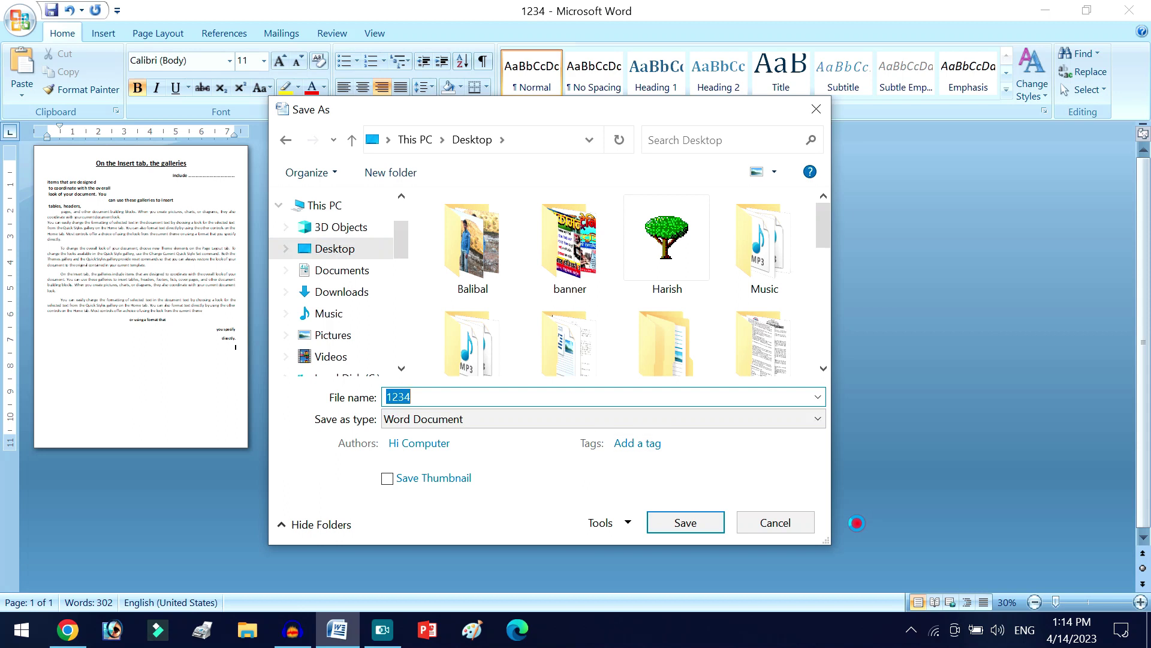
pyautogui.press('BackSpace')
pyautogui.click(711, 520)
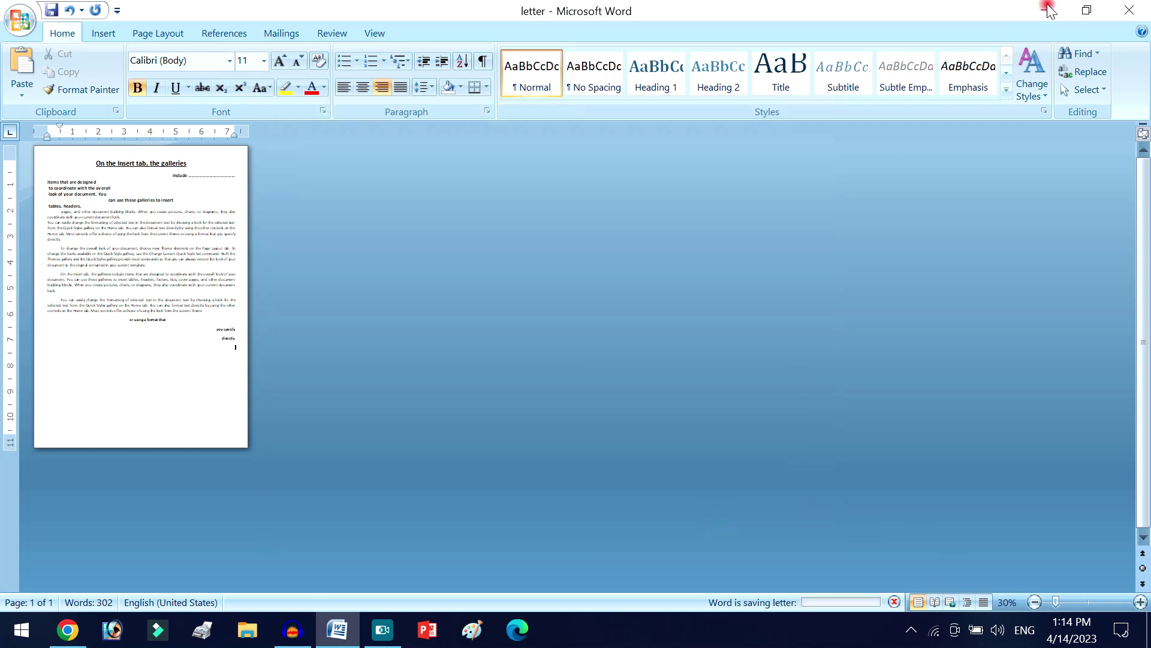
# - Minimise Word and launch Excel by searching 'excel' from the Start menu
pyautogui.click(1048, 11)
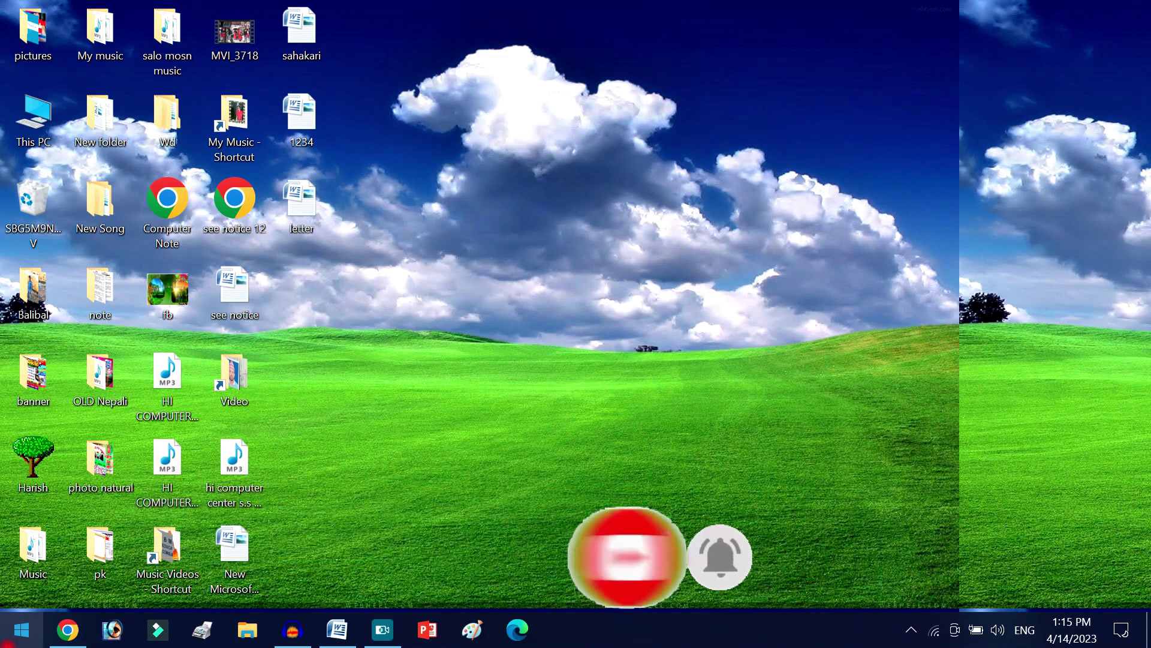
pyautogui.click(21, 630)
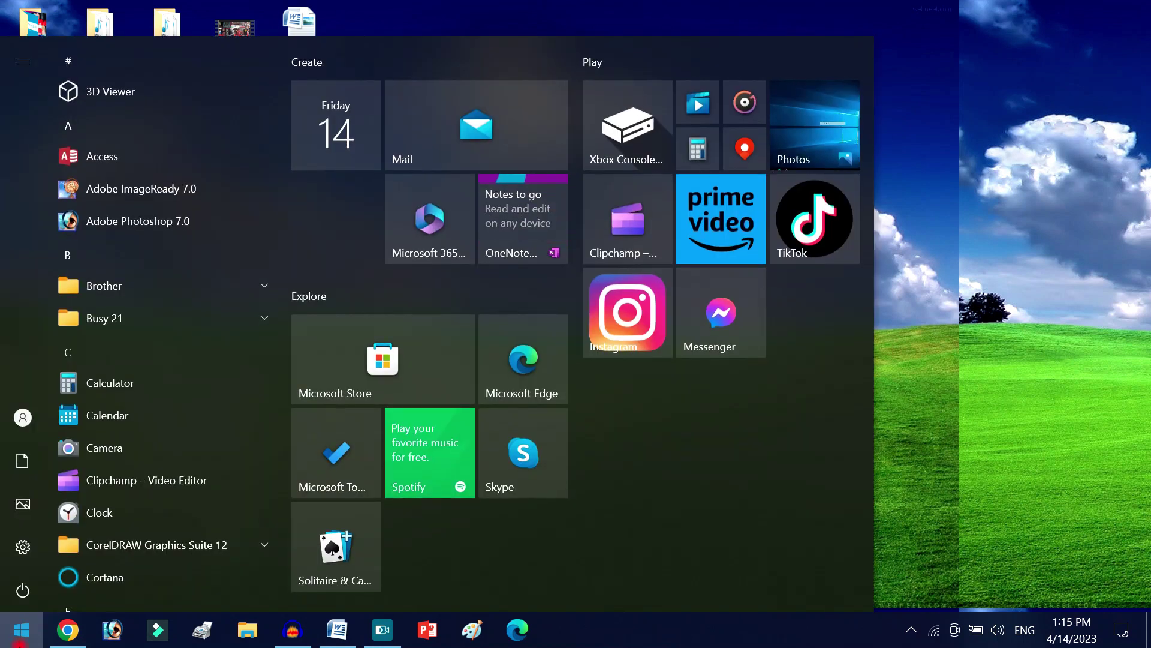
pyautogui.write('exce')
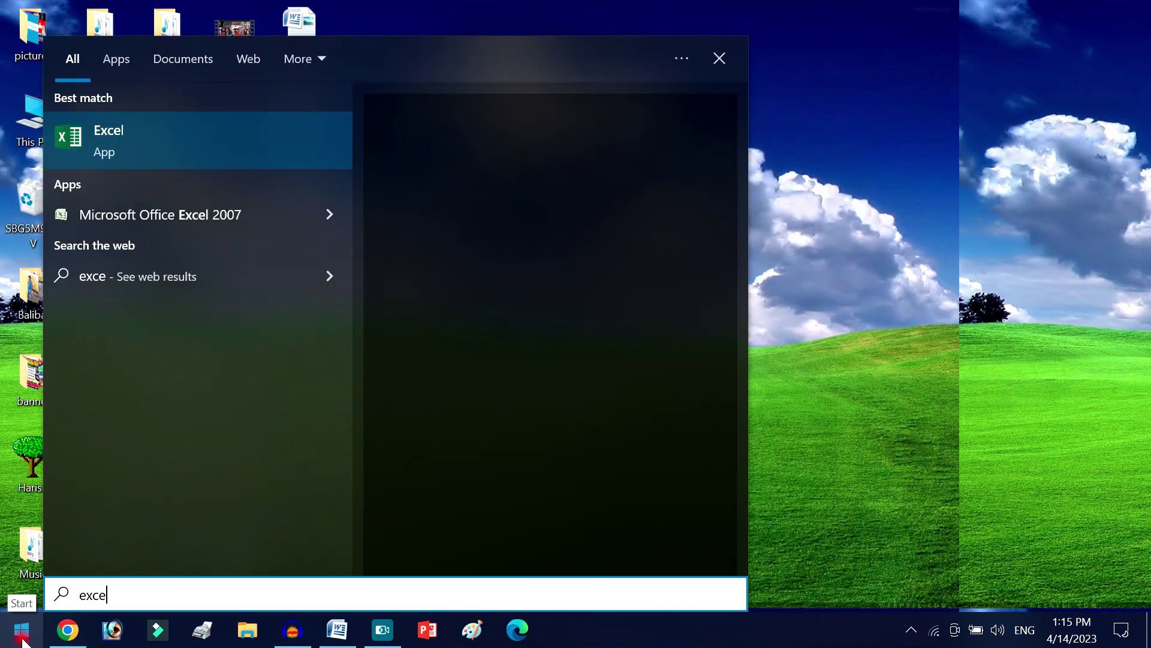
pyautogui.write('l')
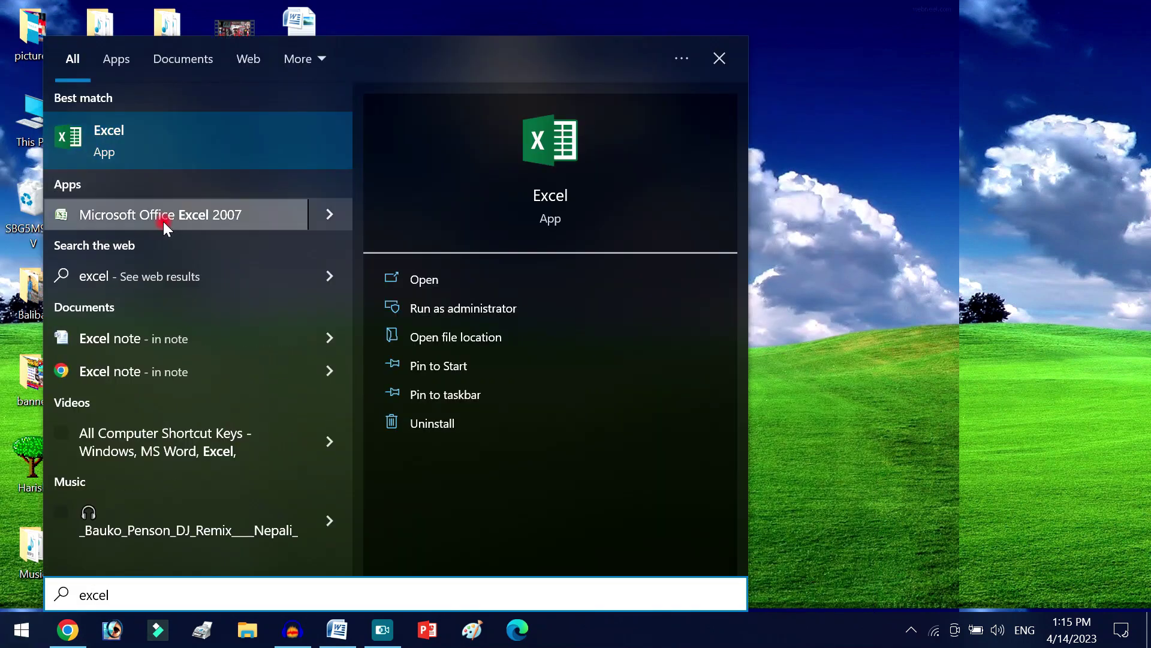
pyautogui.click(515, 281)
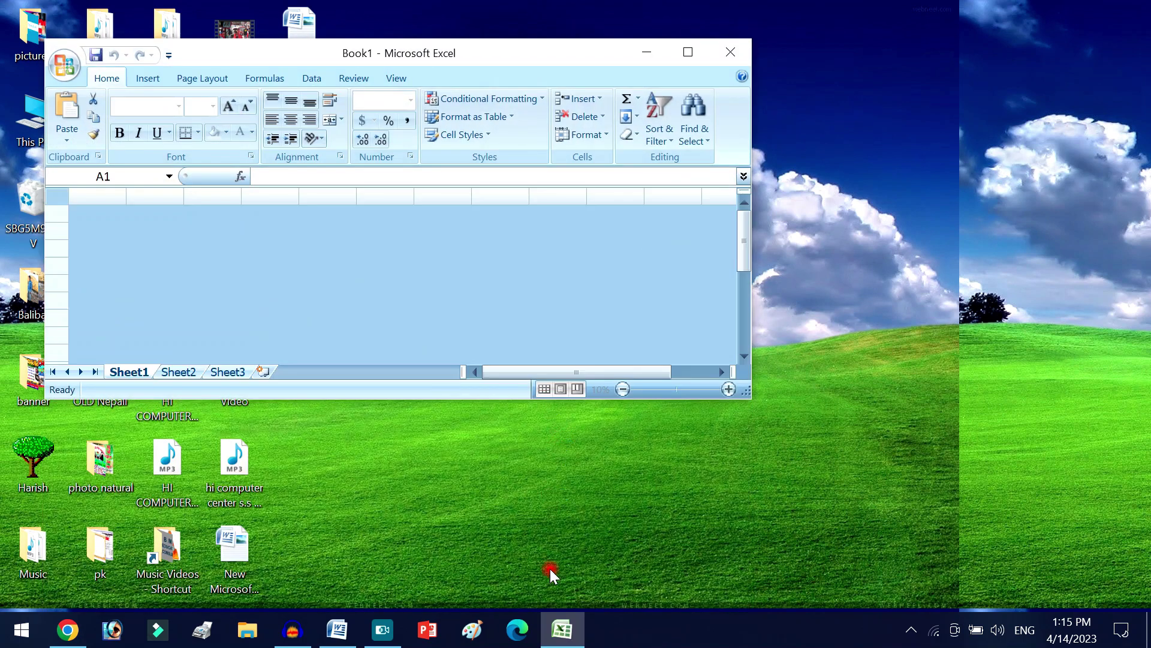
# - Maximise Excel and enter the Name and Address headers in A1 and B1, fixing the Address typo
pyautogui.click(688, 60)
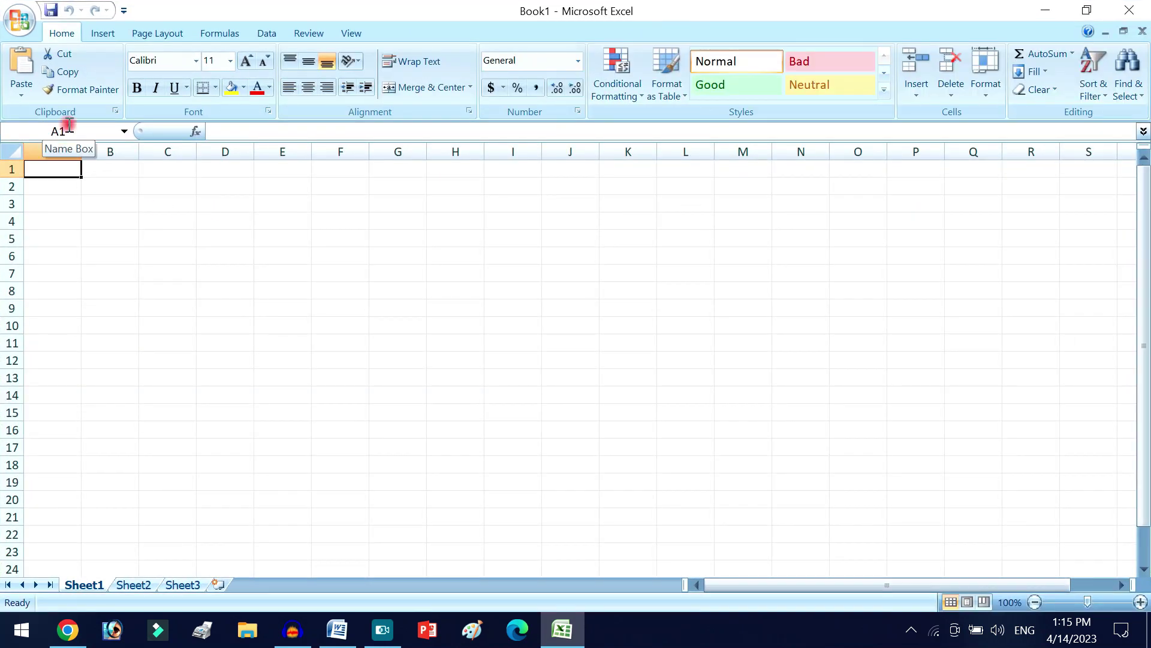
pyautogui.write('Name')
pyautogui.press('Tab')
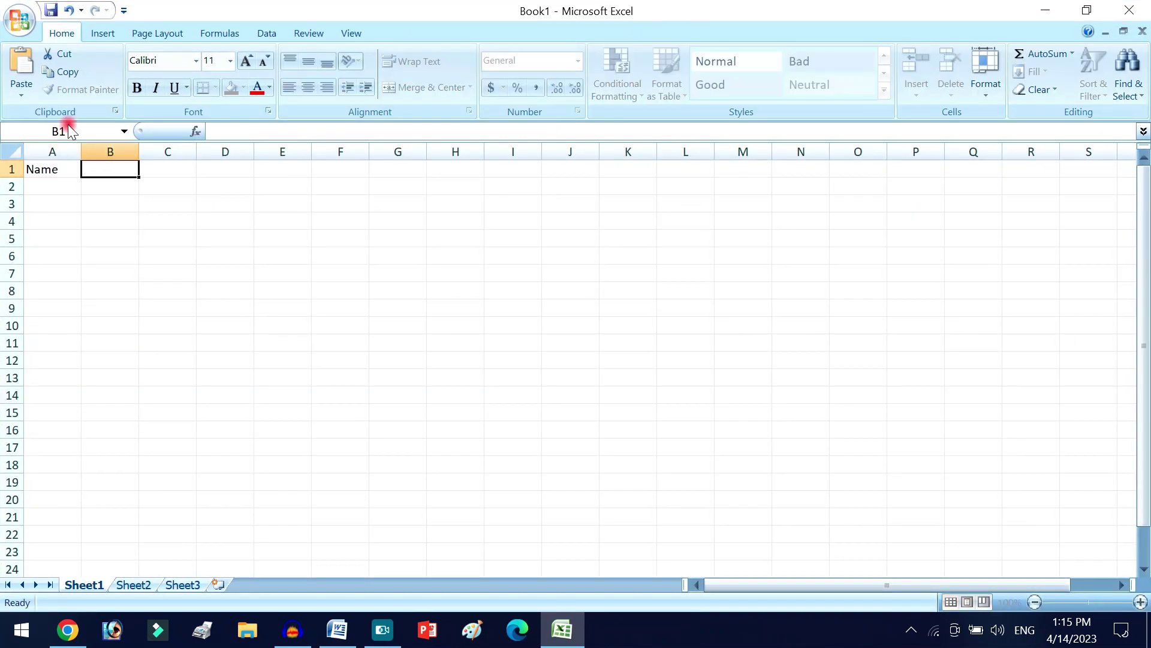
pyautogui.write('D')
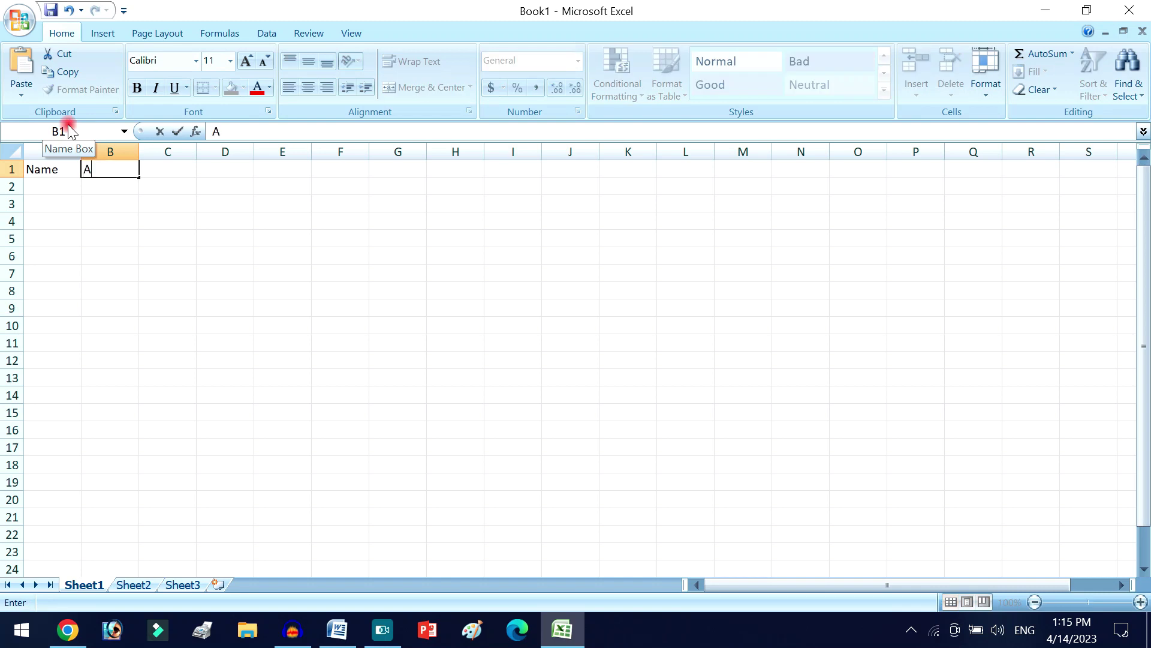
pyautogui.write('dress')
pyautogui.press('Tab')
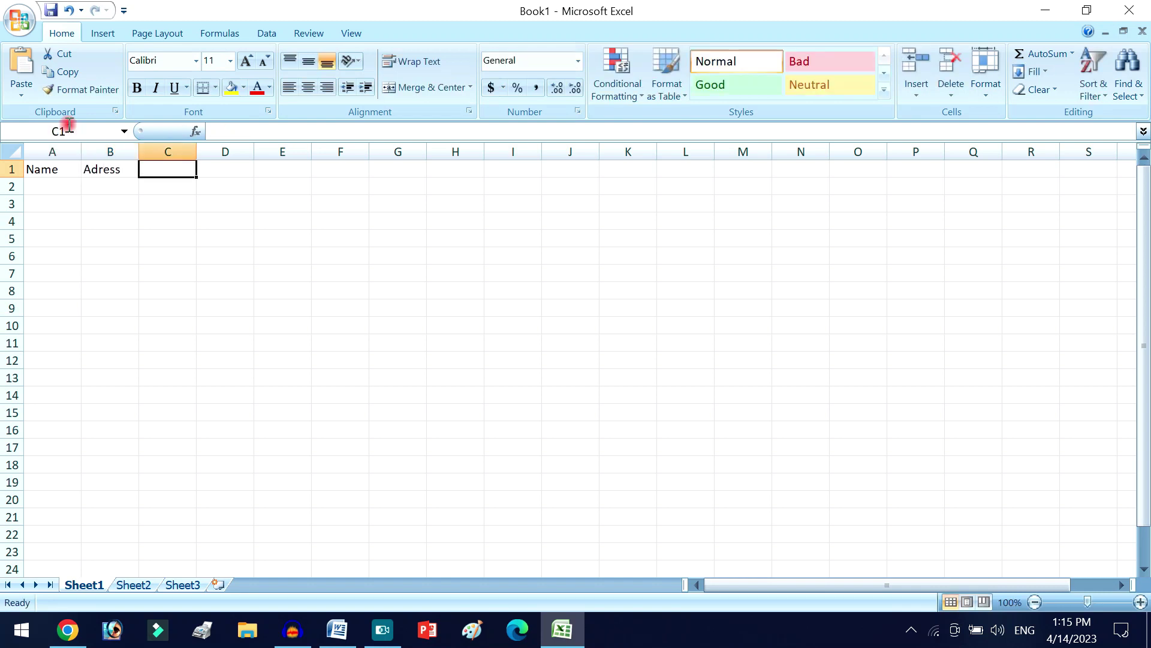
pyautogui.press('Left')
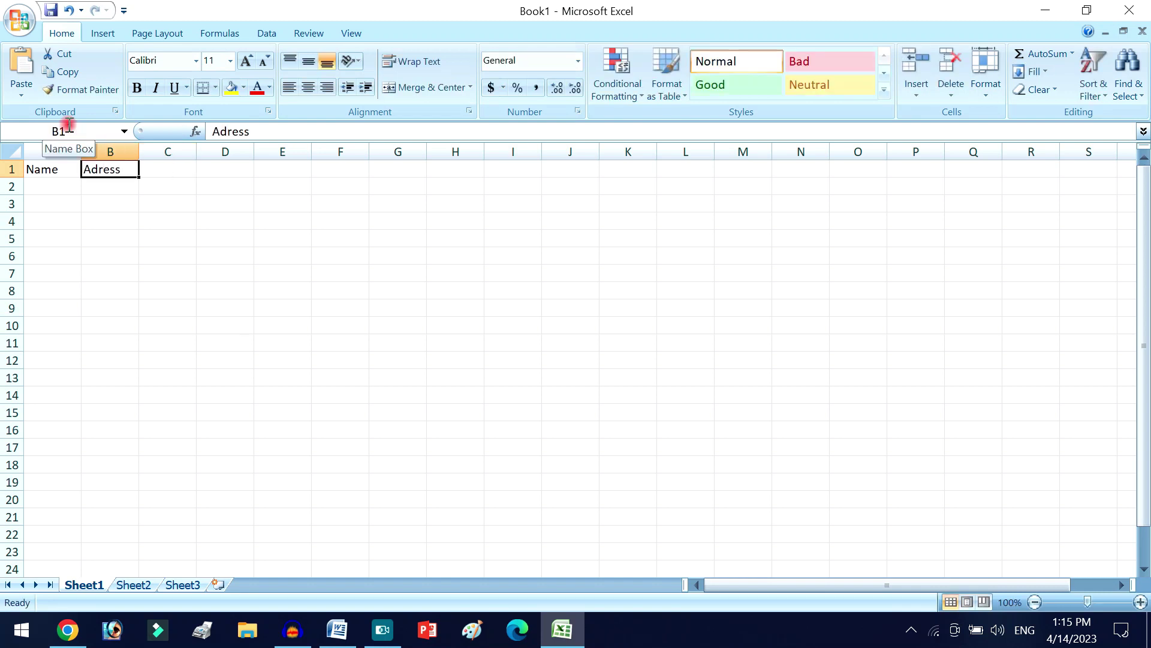
pyautogui.write('ad')
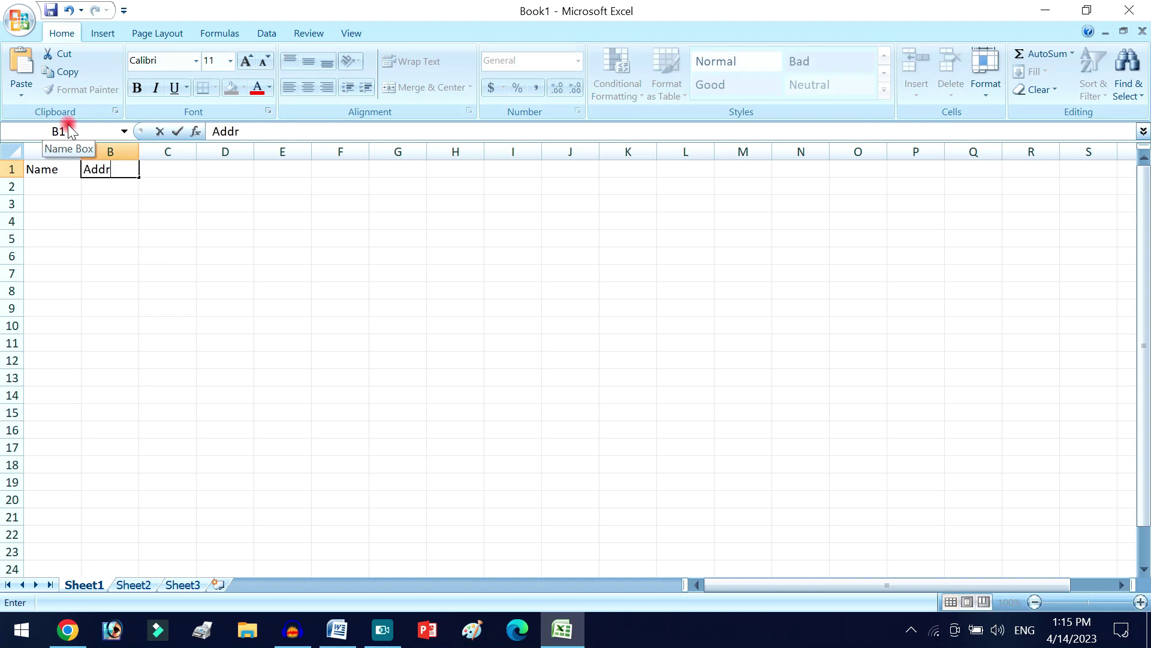
pyautogui.press('Tab')
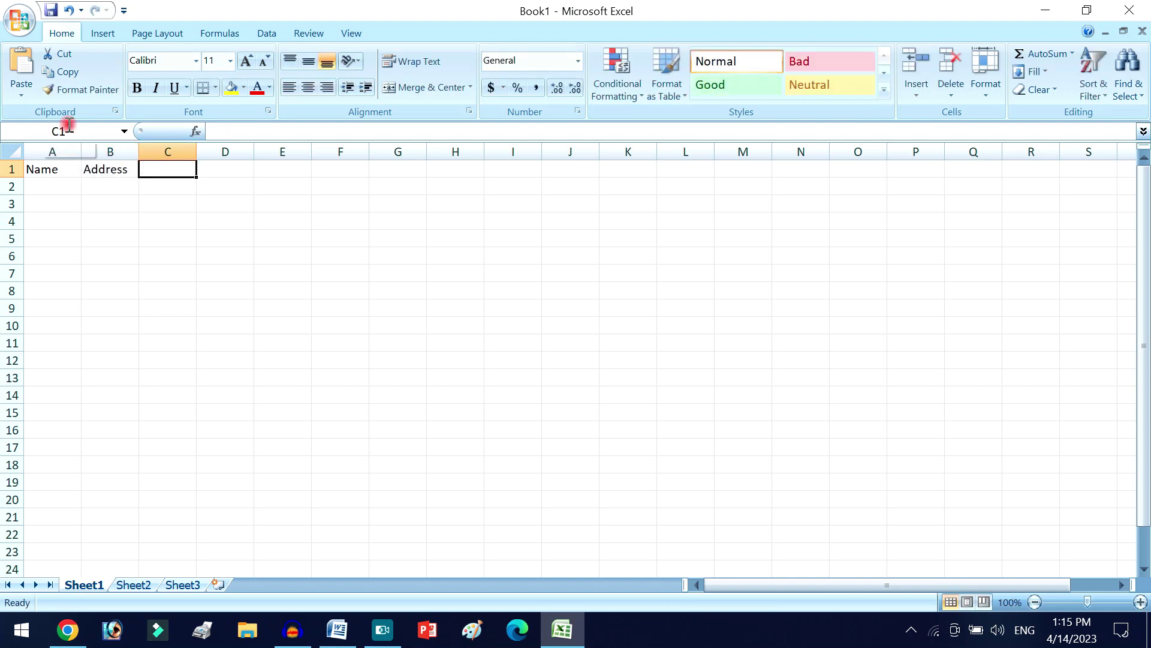
# - Enter the Date, Phone and Fee headers in C1 to E1, then go to A2
pyautogui.write('Date')
pyautogui.press('Tab')
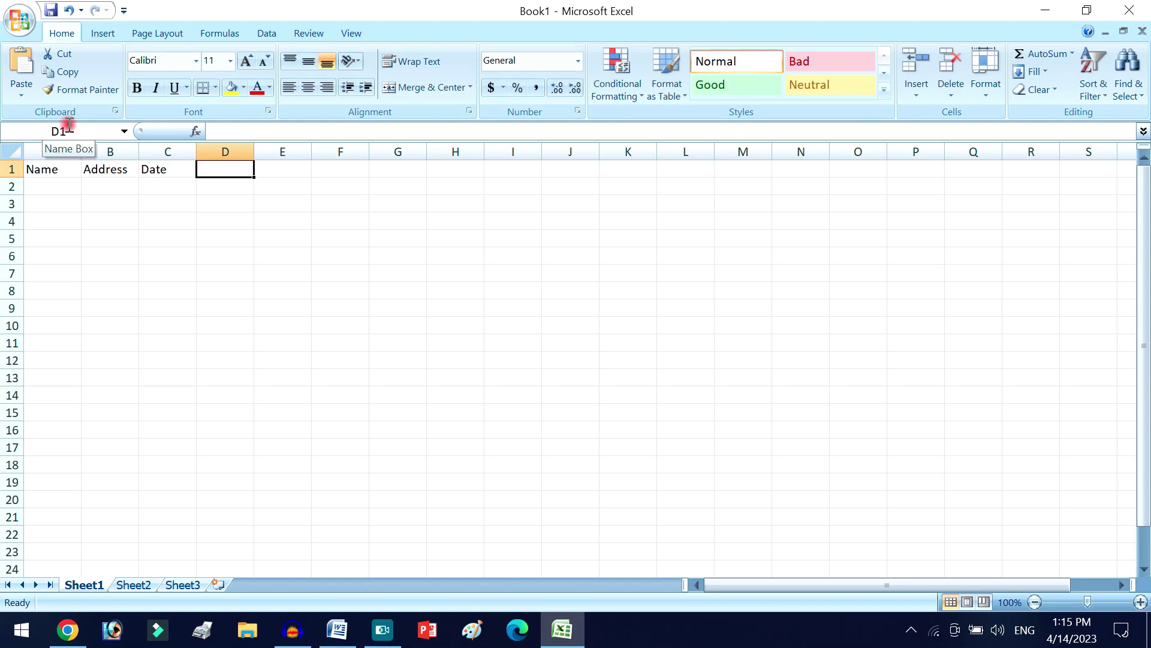
pyautogui.write('Phone')
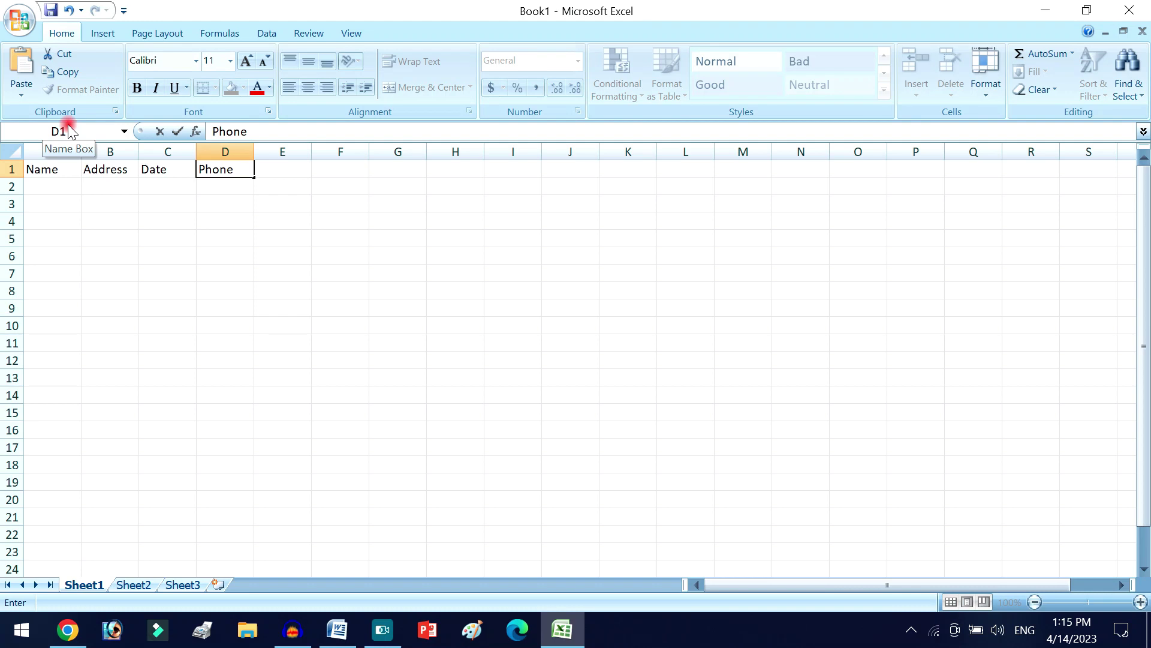
pyautogui.press('Tab')
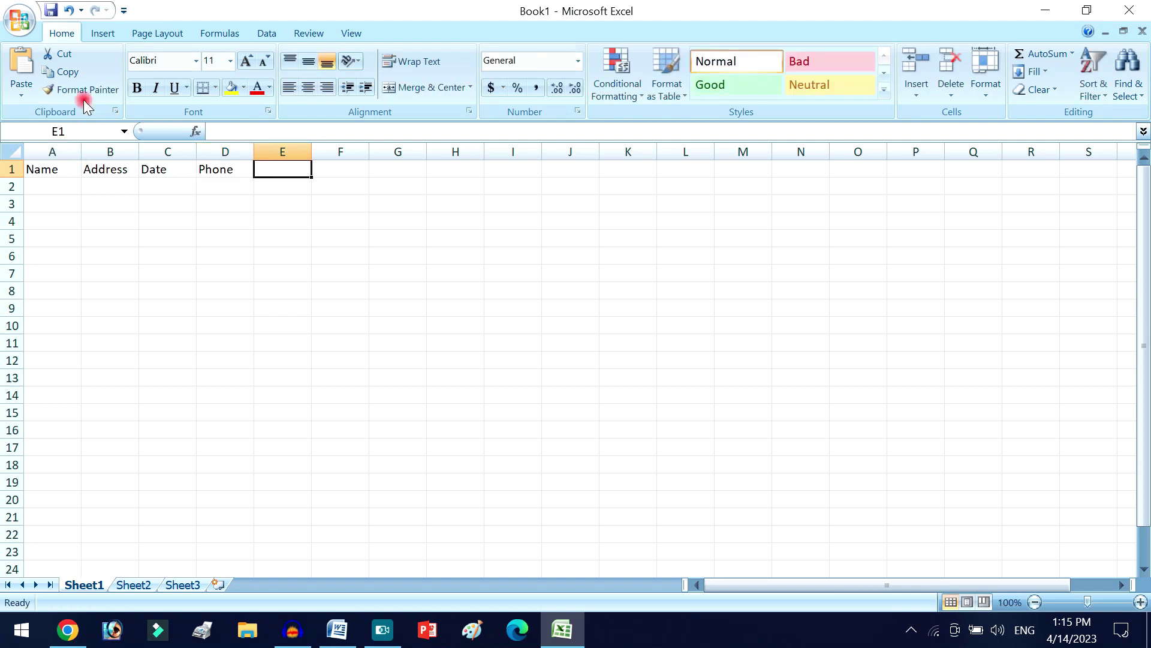
pyautogui.click(227, 180)
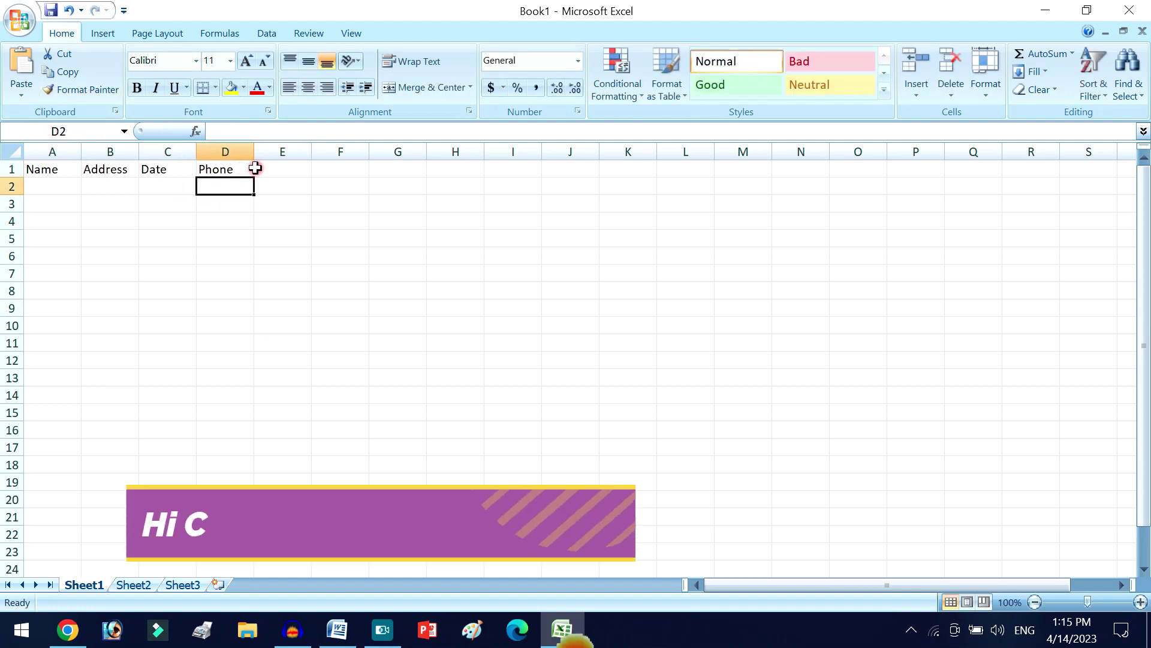
pyautogui.click(279, 167)
pyautogui.write('Fr')
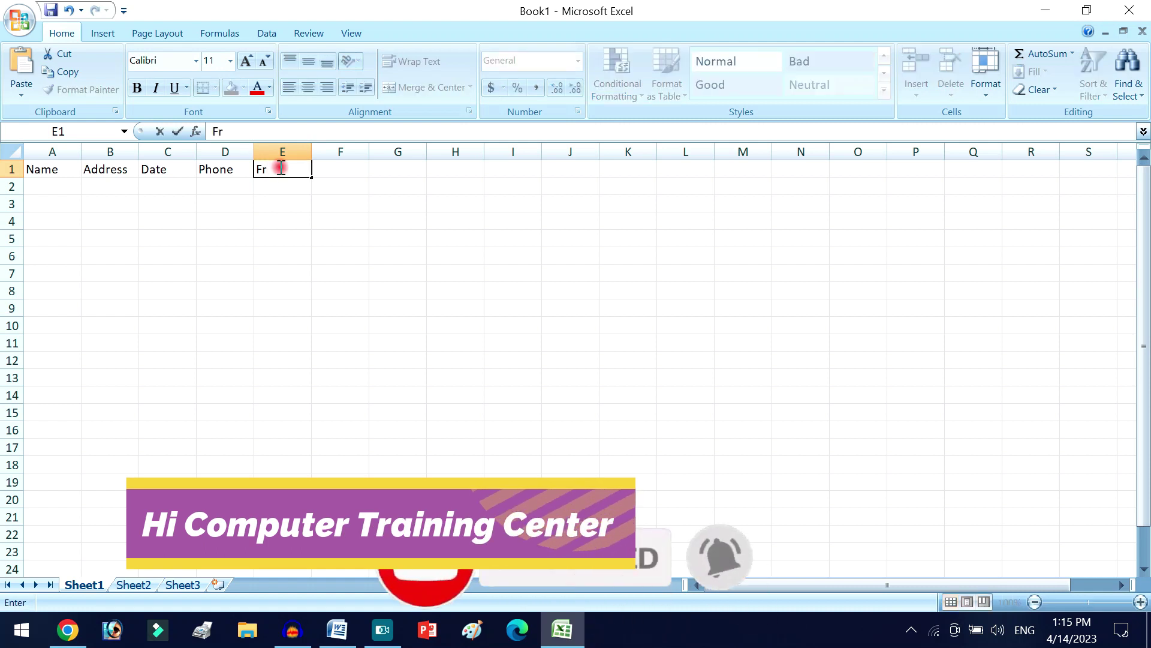
pyautogui.press('BackSpace')
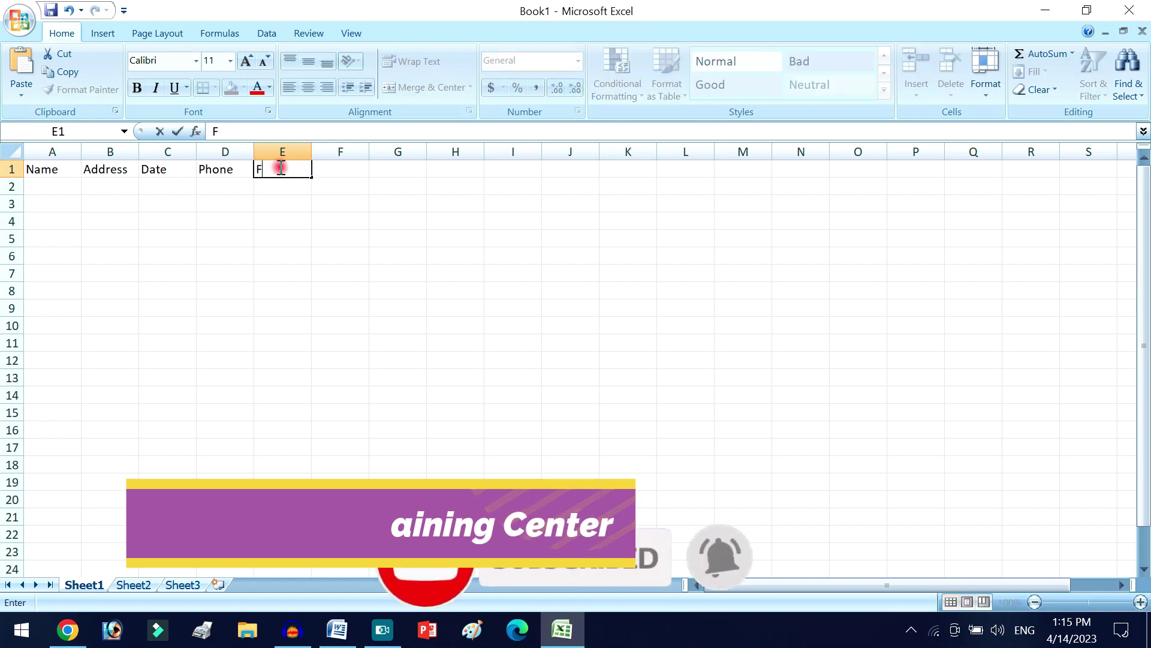
pyautogui.write('ee')
pyautogui.click(264, 217)
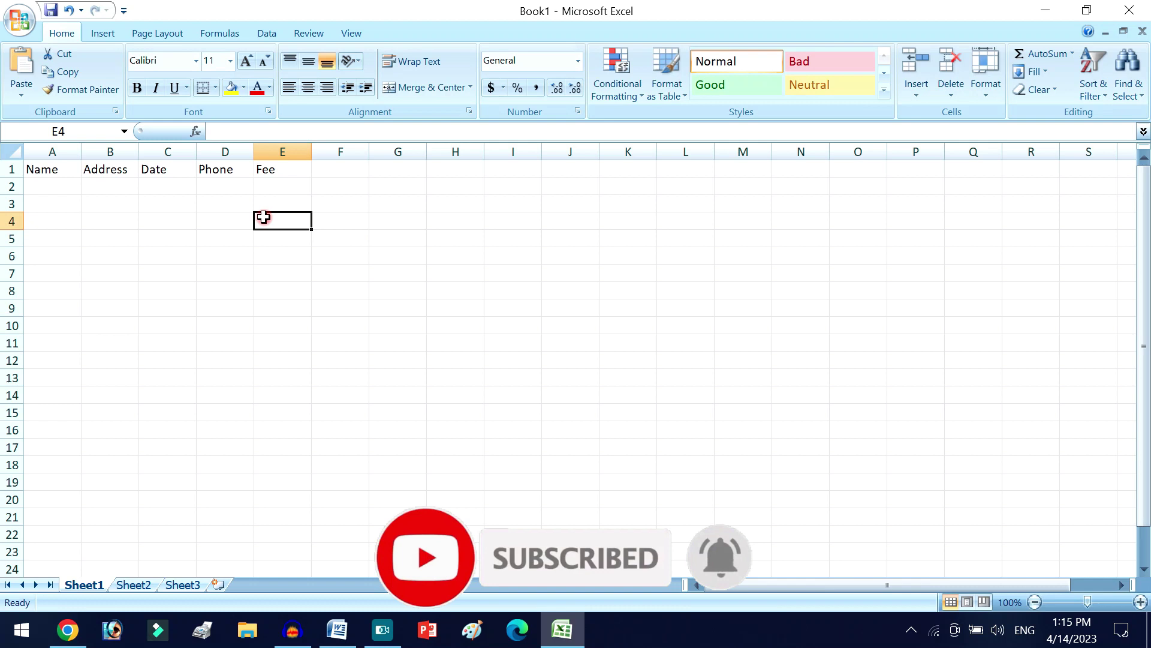
pyautogui.click(42, 181)
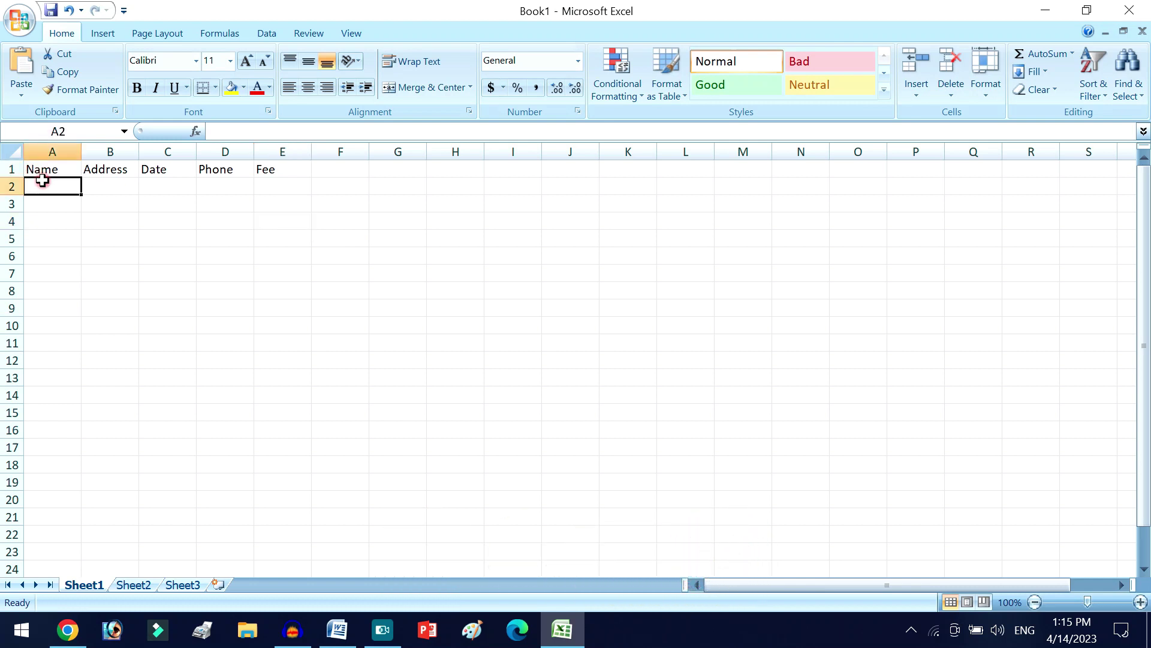
# - Type the nine recipients' first names down A2 to A10, then select B2
pyautogui.write('Gita')
pyautogui.press('Return')
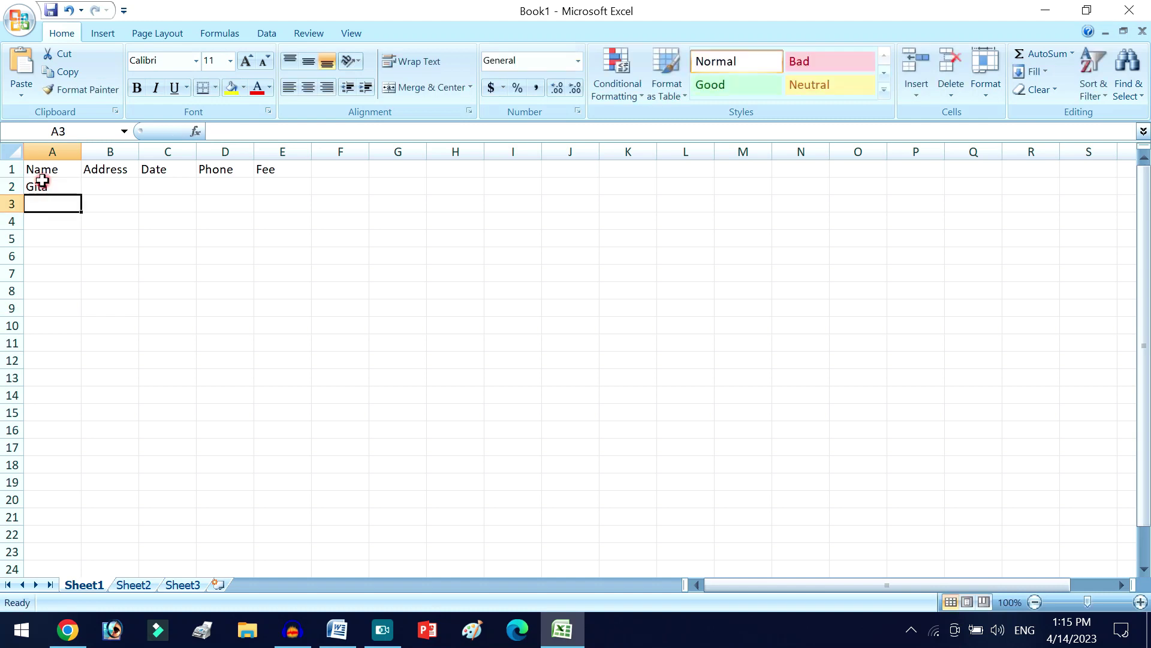
pyautogui.write('sita')
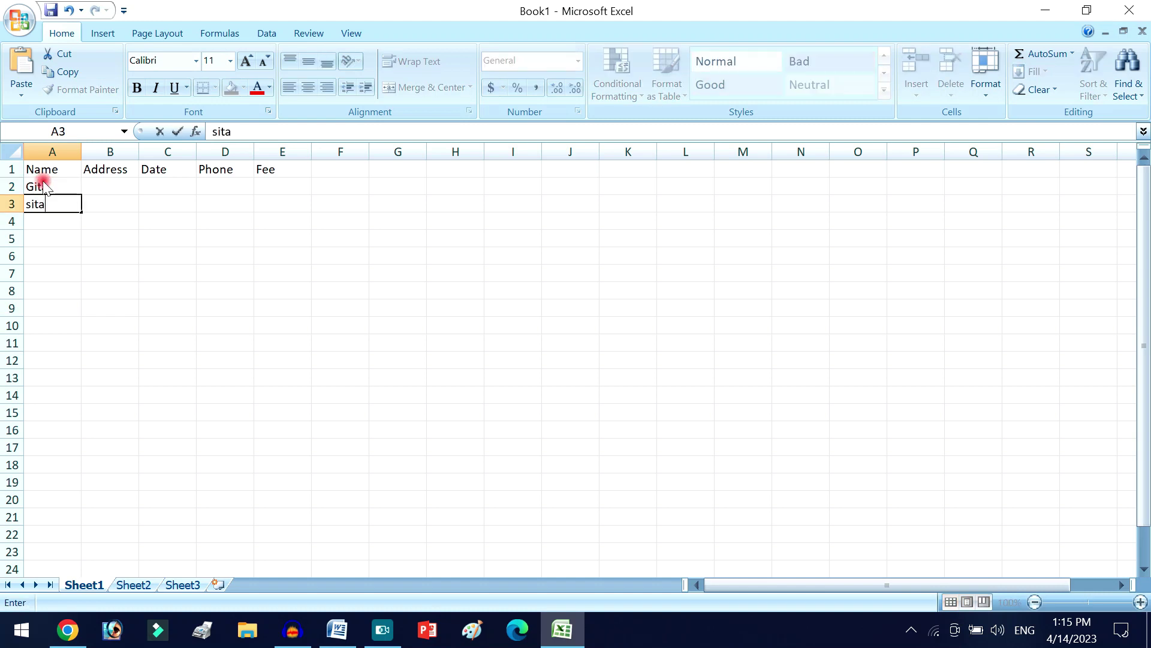
pyautogui.press('Return')
pyautogui.write('radh')
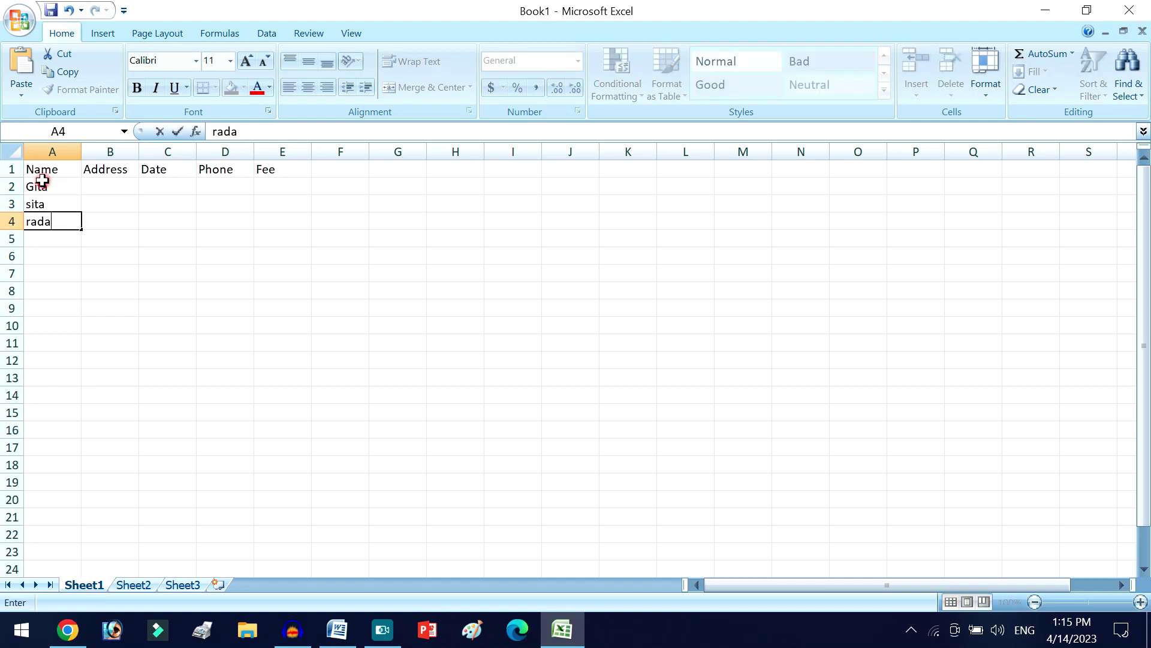
pyautogui.press('Return')
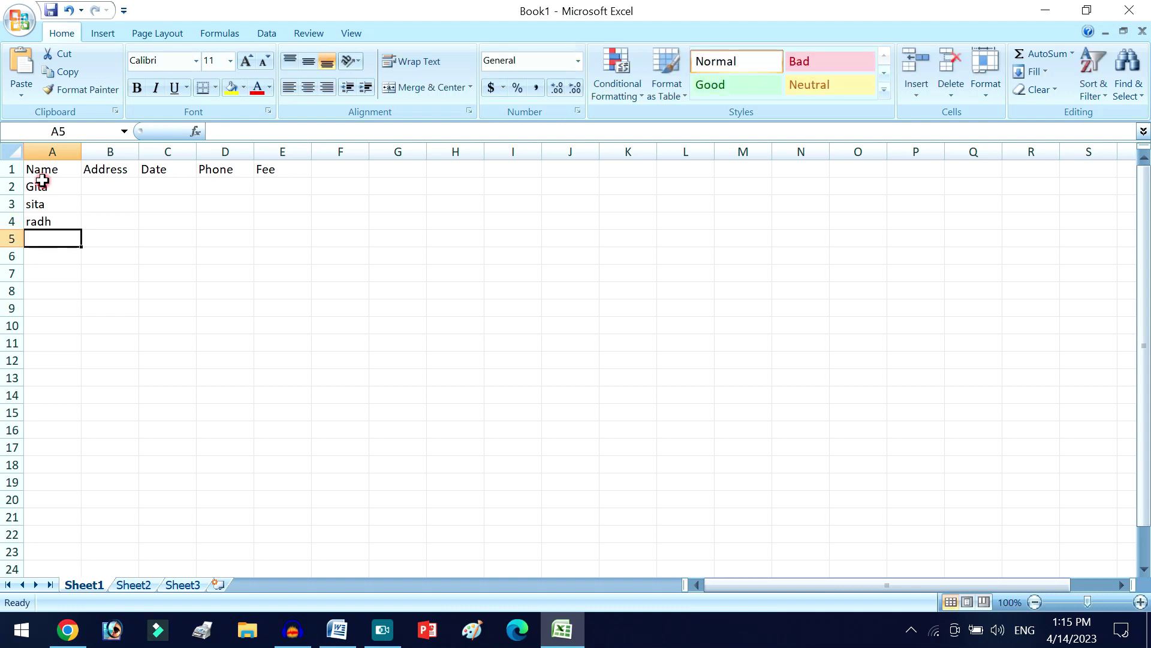
pyautogui.write('rame')
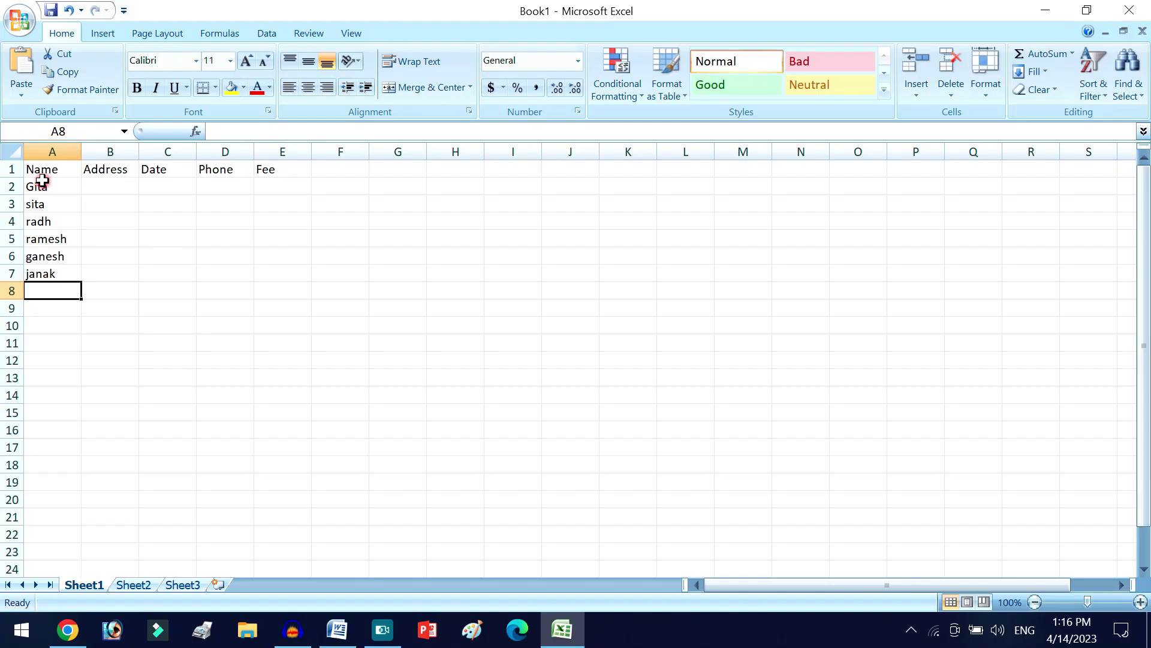
pyautogui.write('govind')
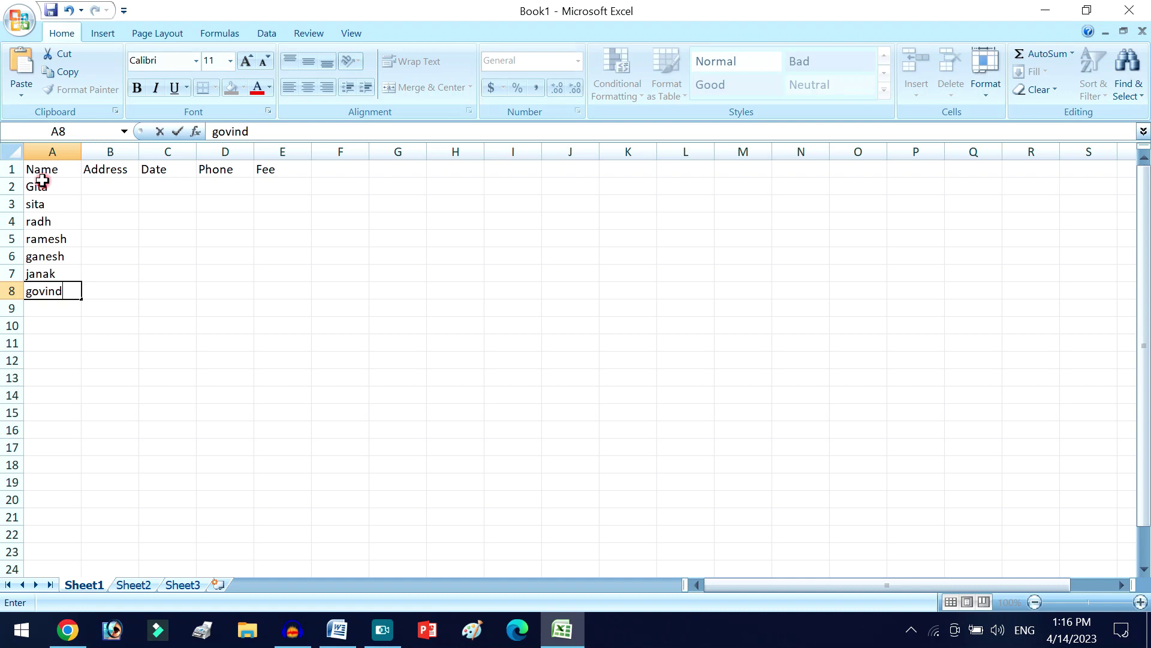
pyautogui.press('Return')
pyautogui.write('k')
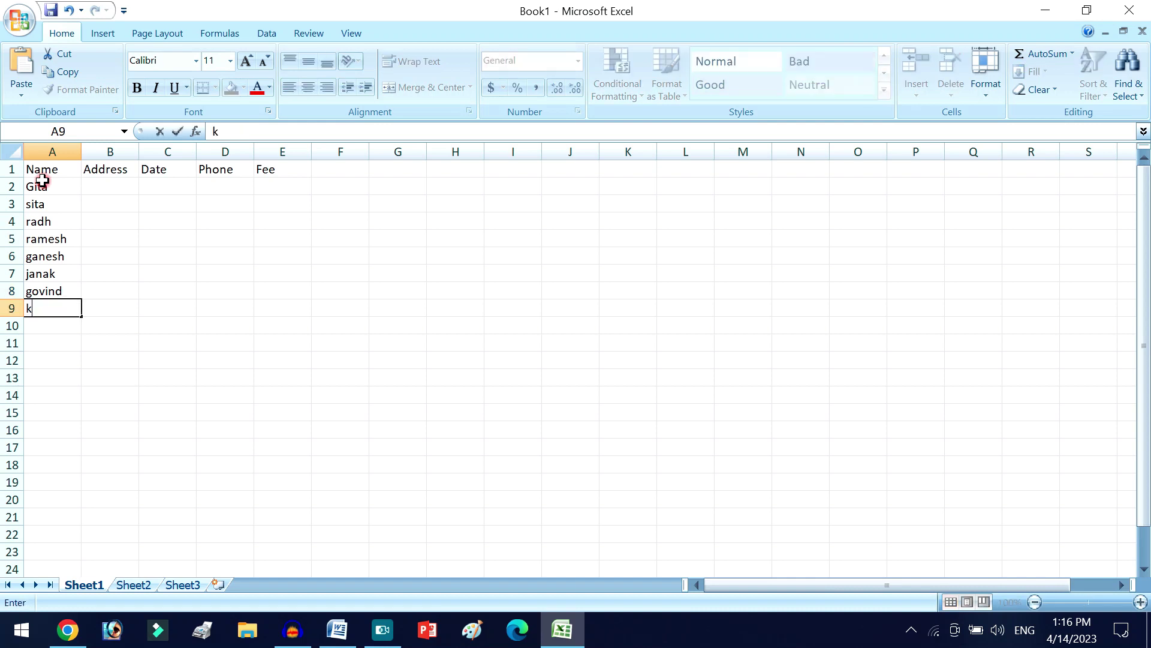
pyautogui.write('ale')
pyautogui.press('Return')
pyautogui.write('gore')
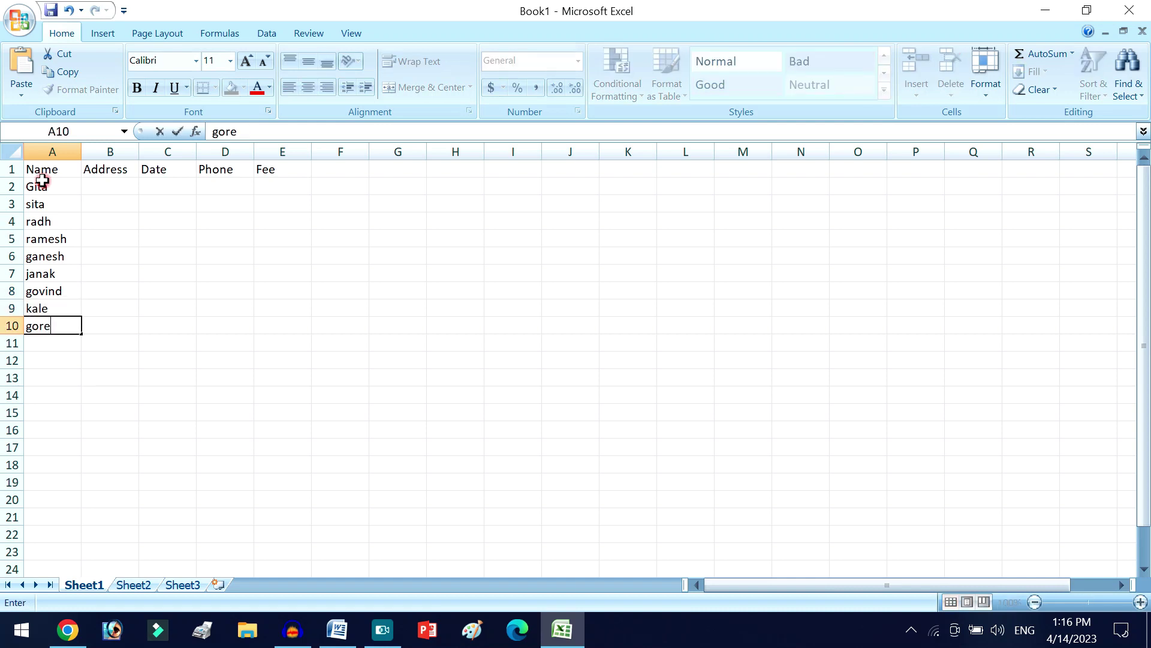
pyautogui.press('Return')
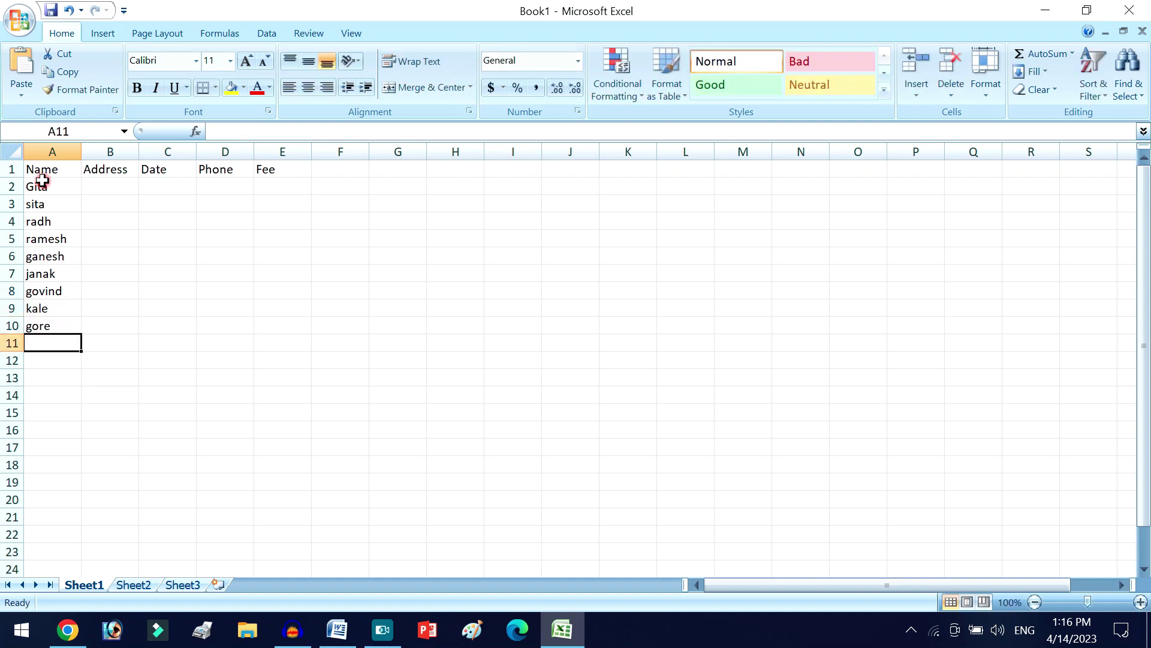
pyautogui.click(113, 182)
# - Enter the first recipient's full address in B2 and widen the Address column to fit it
pyautogui.write('d')
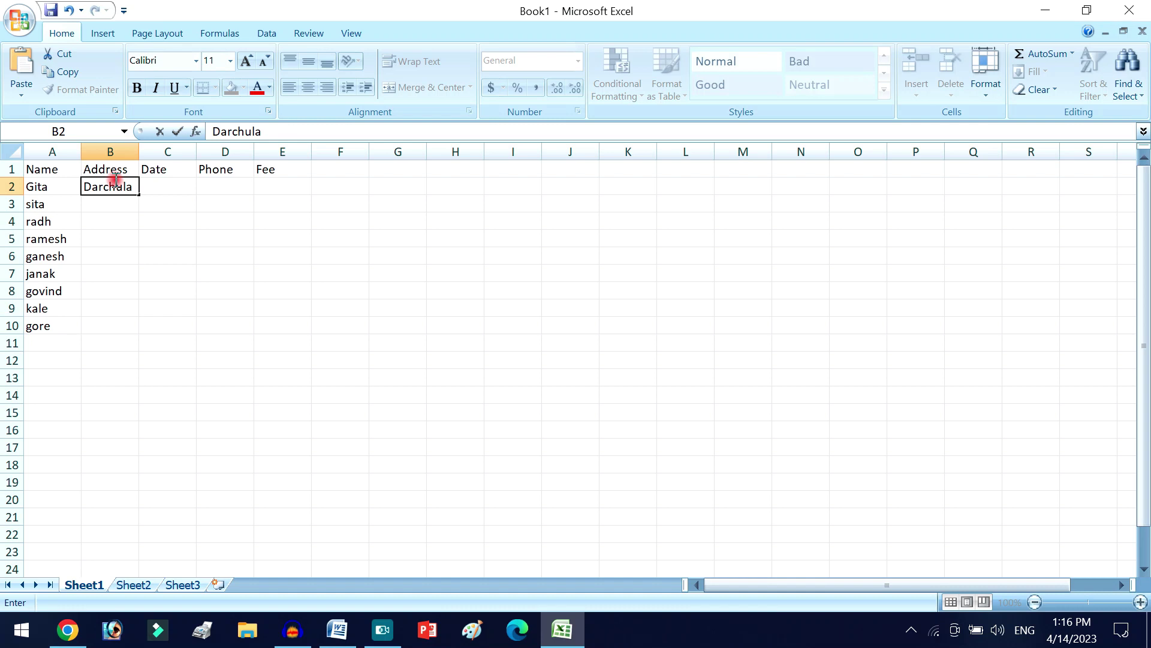
pyautogui.press('Return')
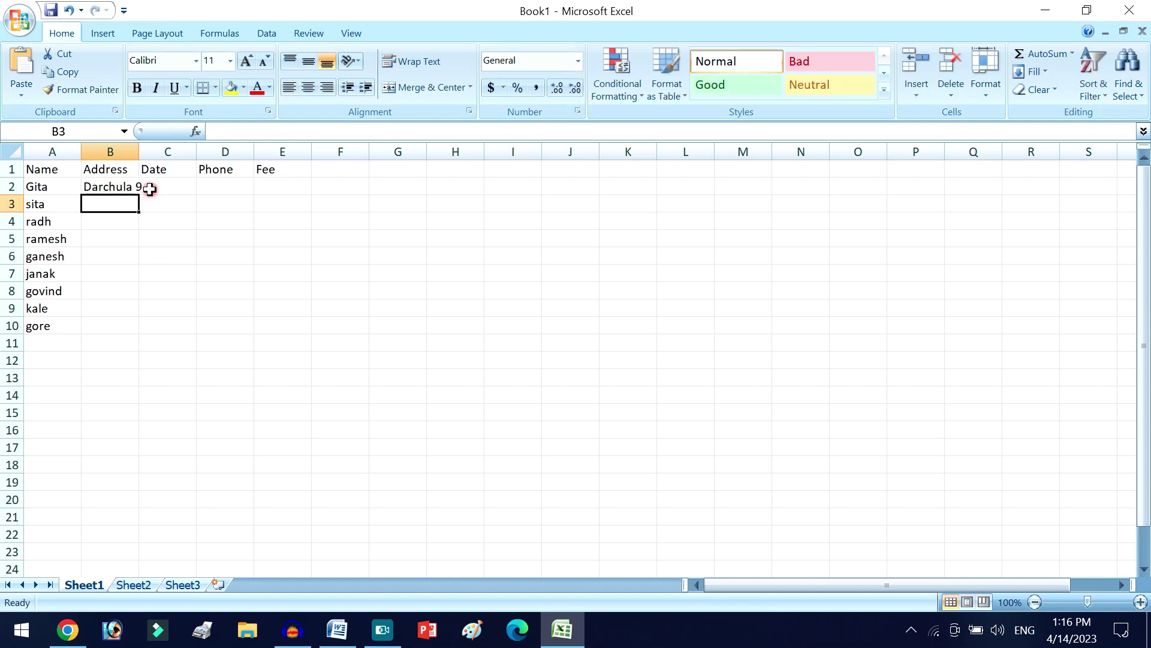
pyautogui.doubleClick(115, 185)
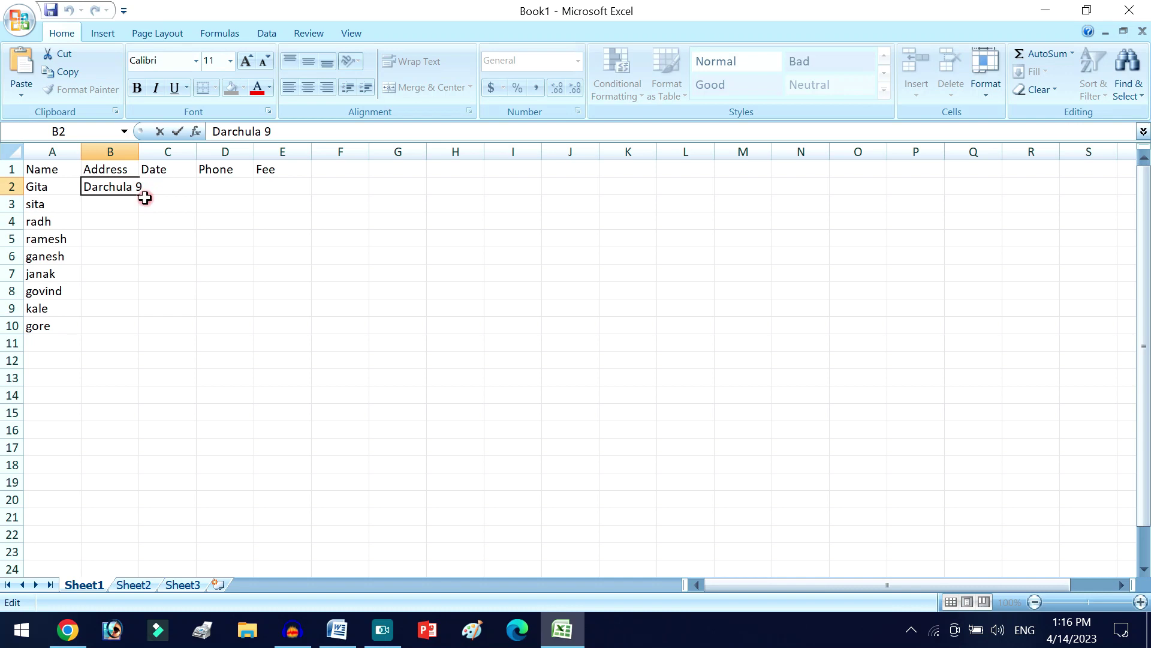
pyautogui.write(',Khalanga')
pyautogui.press('Return')
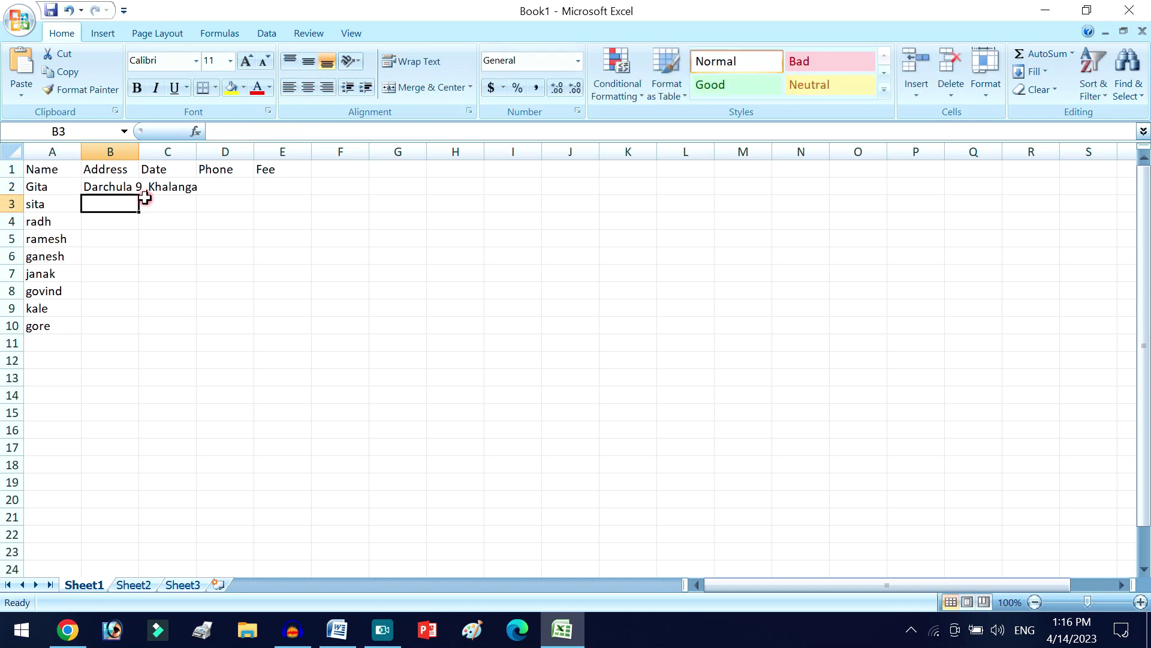
pyautogui.click(155, 190)
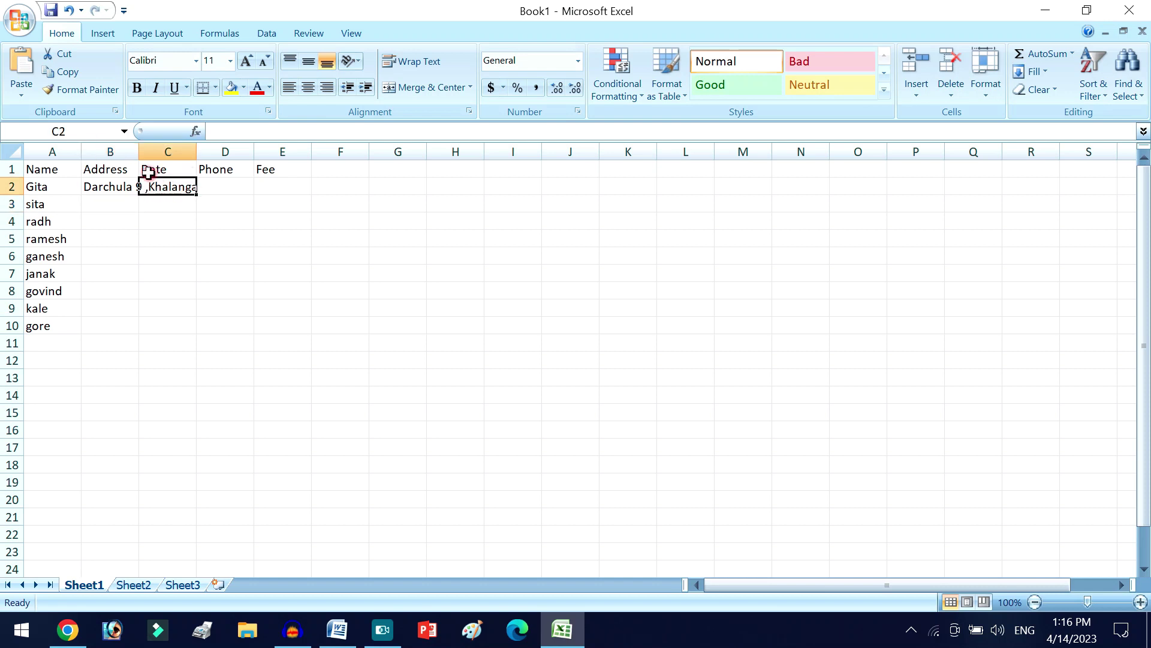
pyautogui.click(111, 183)
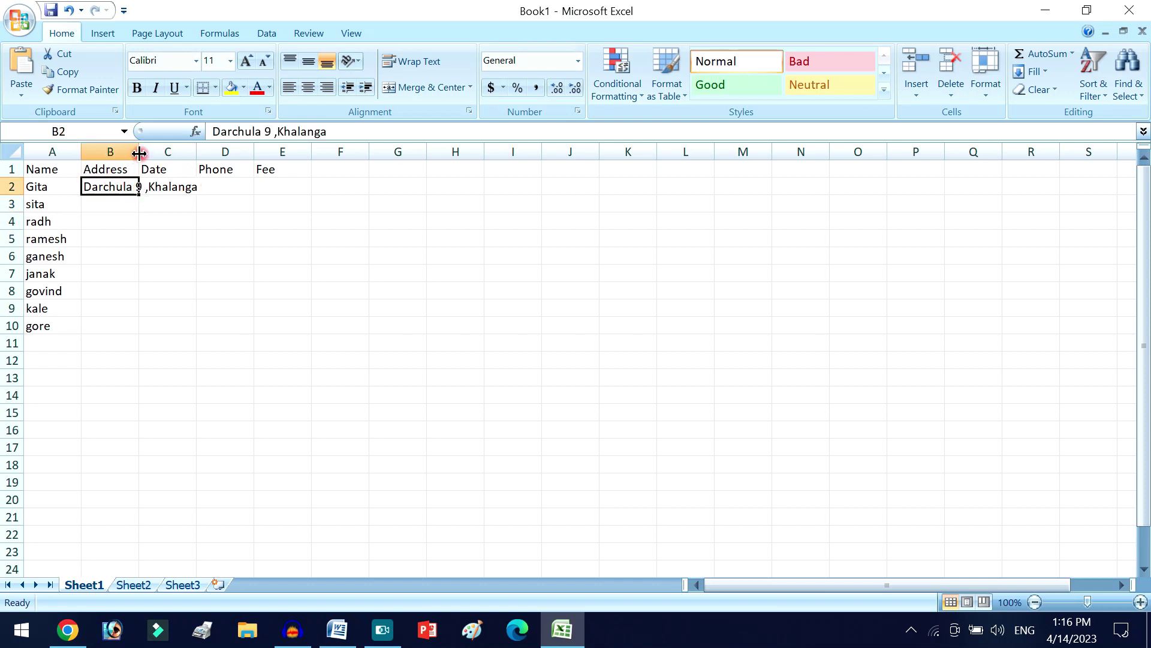
pyautogui.moveTo(140, 154); pyautogui.dragTo(214, 202)
# - Enter the date 1/10/2080 in C2
pyautogui.click(228, 184)
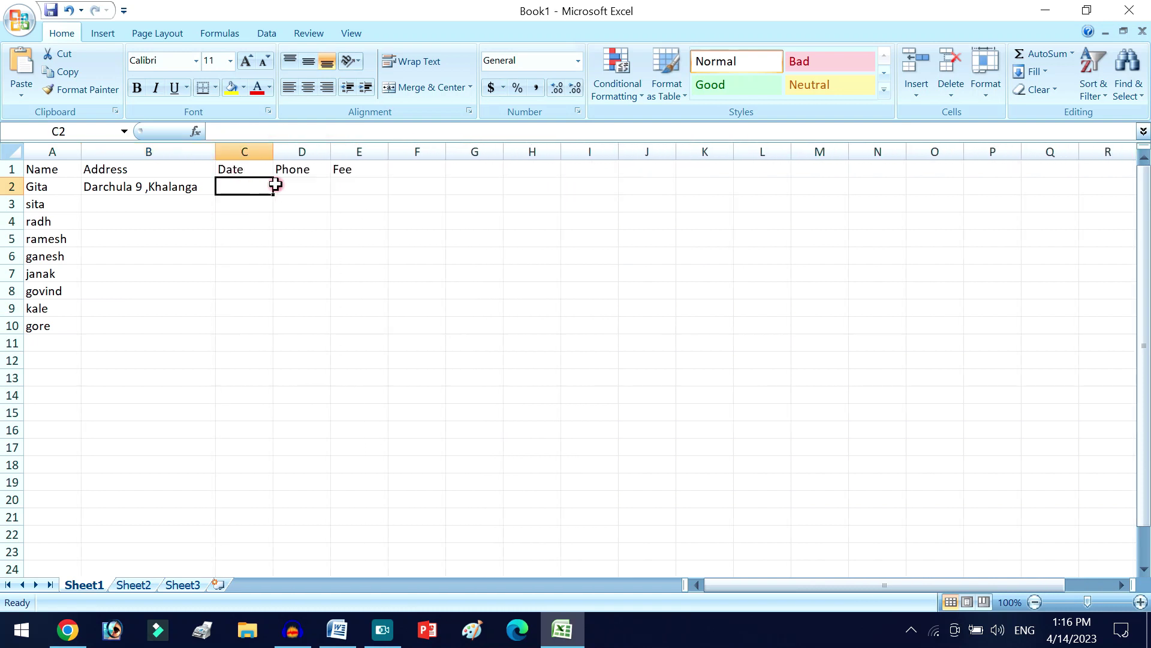
pyautogui.write('20079')
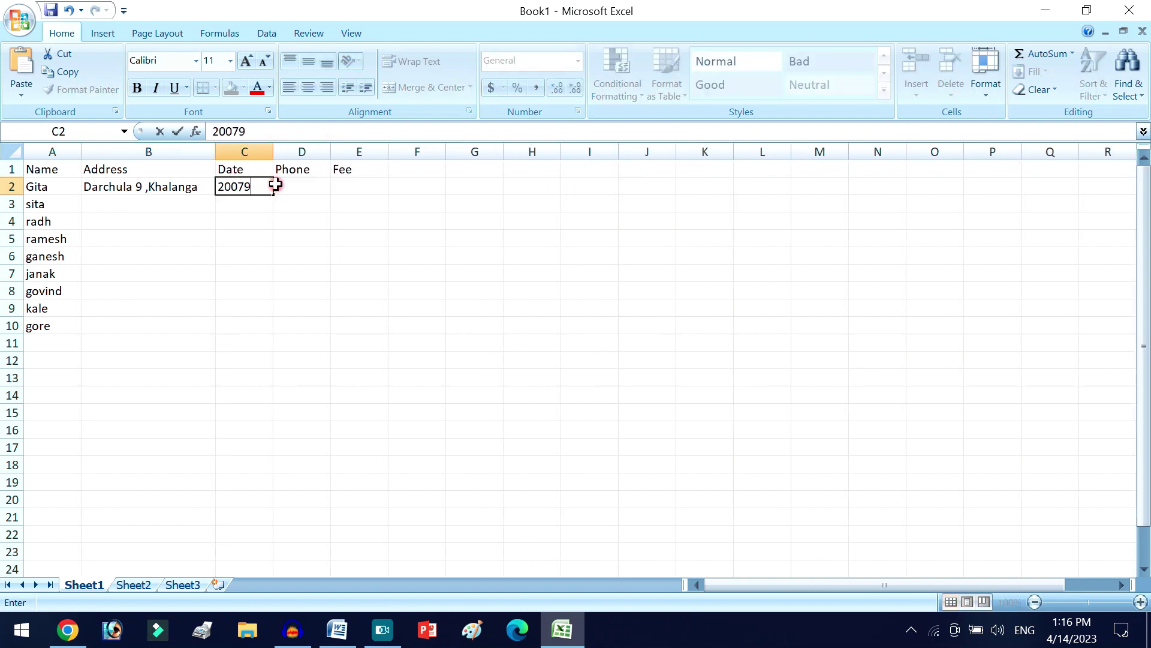
pyautogui.press('BackSpace')
pyautogui.press('BackSpace')
pyautogui.write('10')
pyautogui.press('Return')
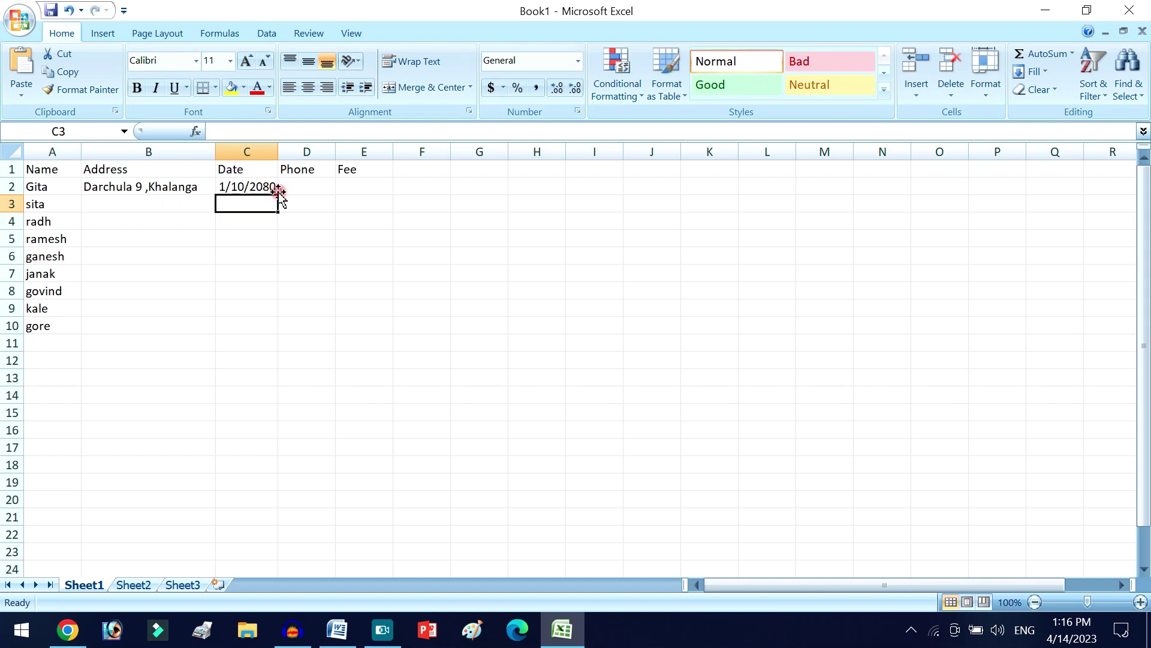
pyautogui.press('Up')
pyautogui.press('Up')
pyautogui.click(265, 186)
# - Enter the first recipient's phone number in D2 and the fee 2000 in E2
pyautogui.click(302, 190)
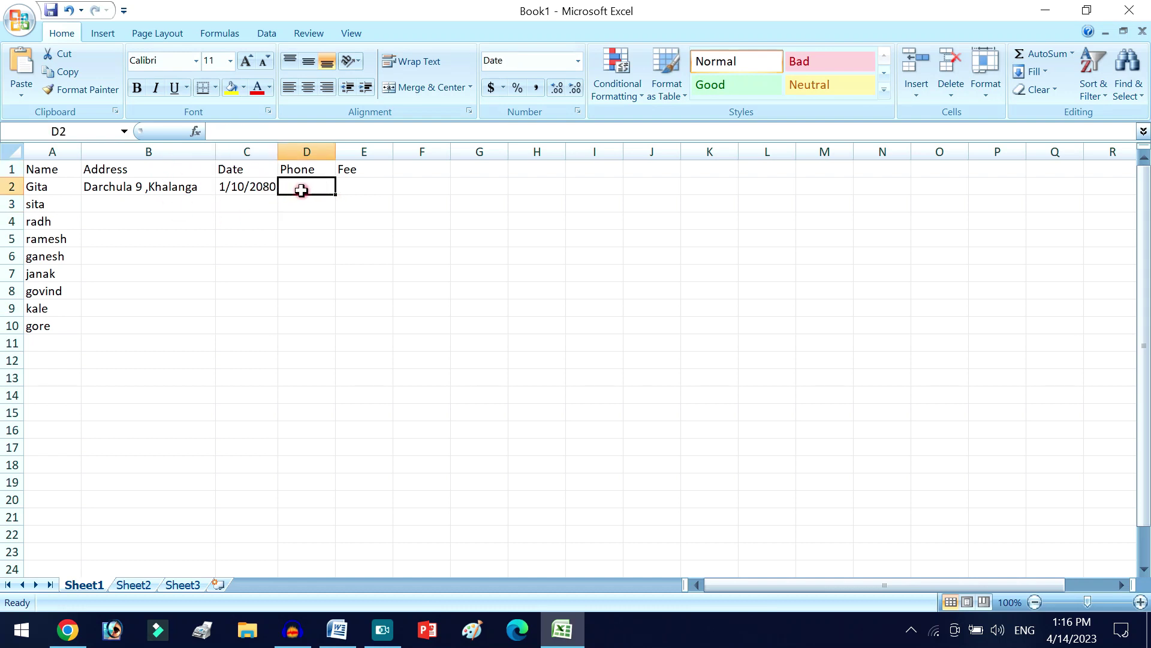
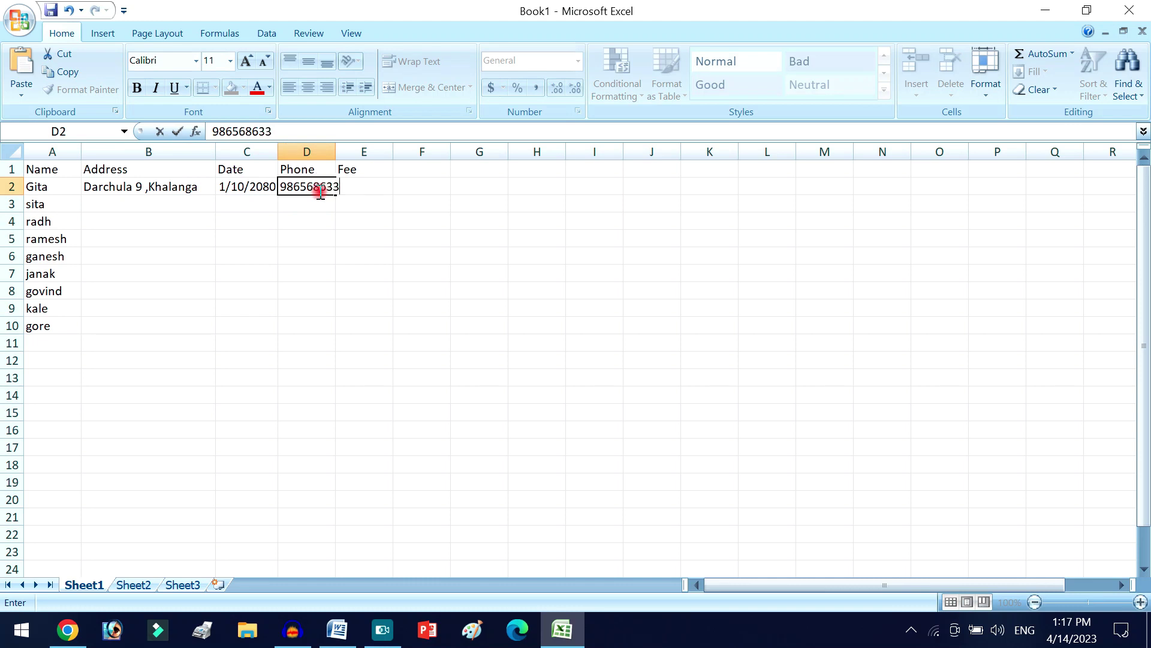
pyautogui.press('Return')
pyautogui.click(386, 184)
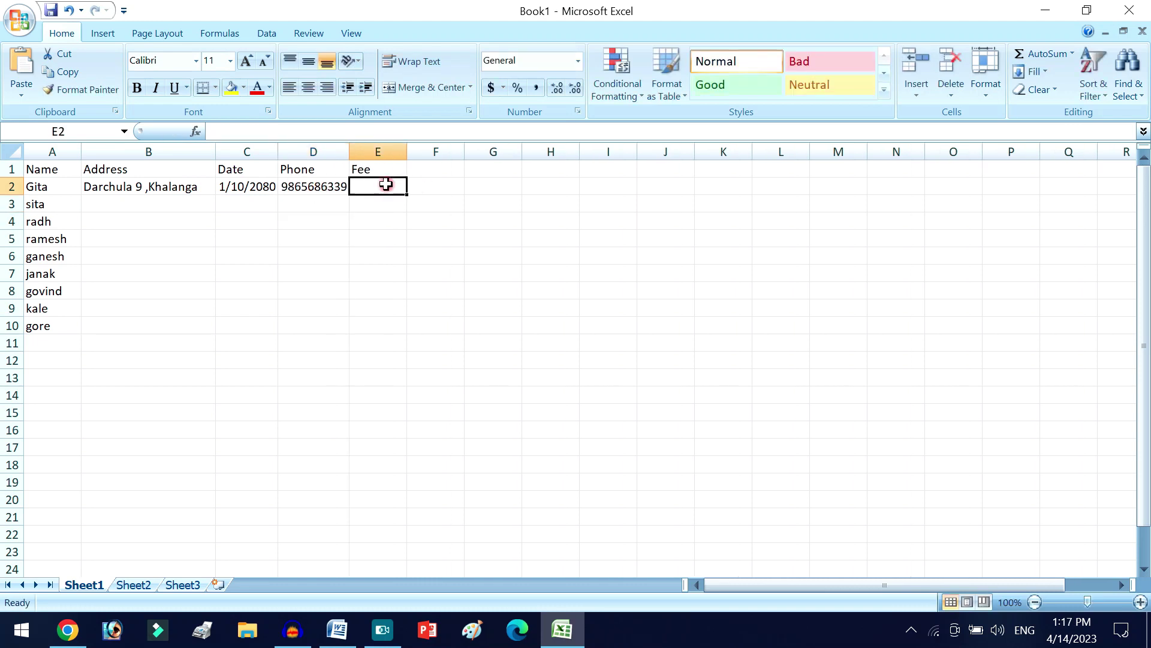
pyautogui.write('20')
pyautogui.press('Return')
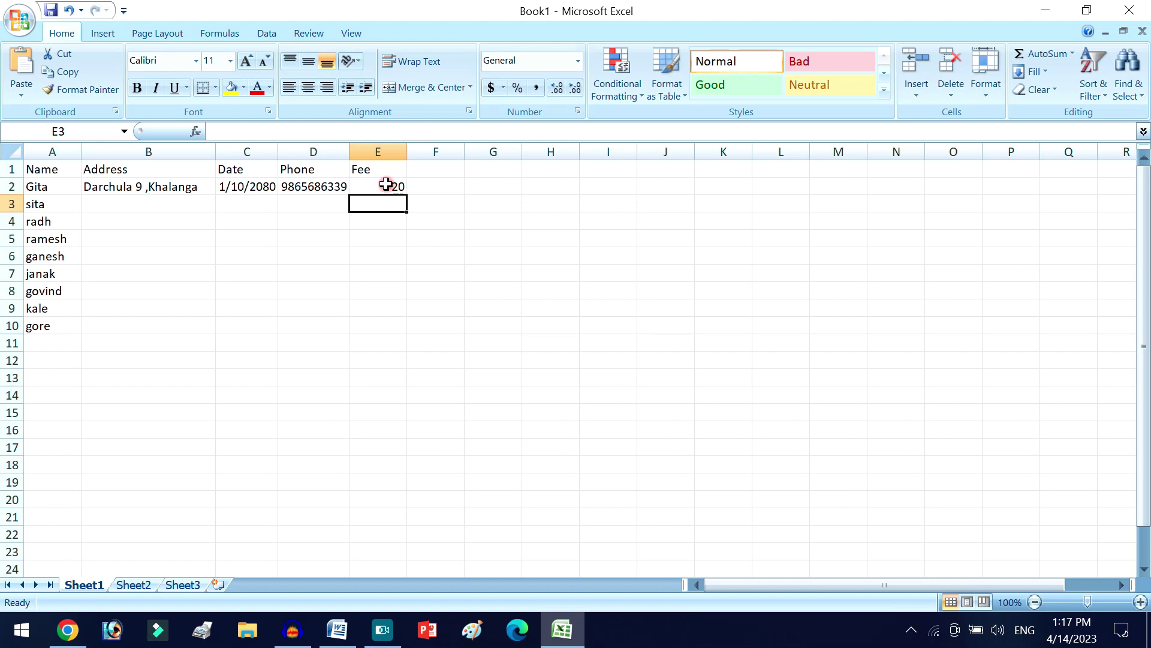
pyautogui.click(386, 184)
pyautogui.write('2')
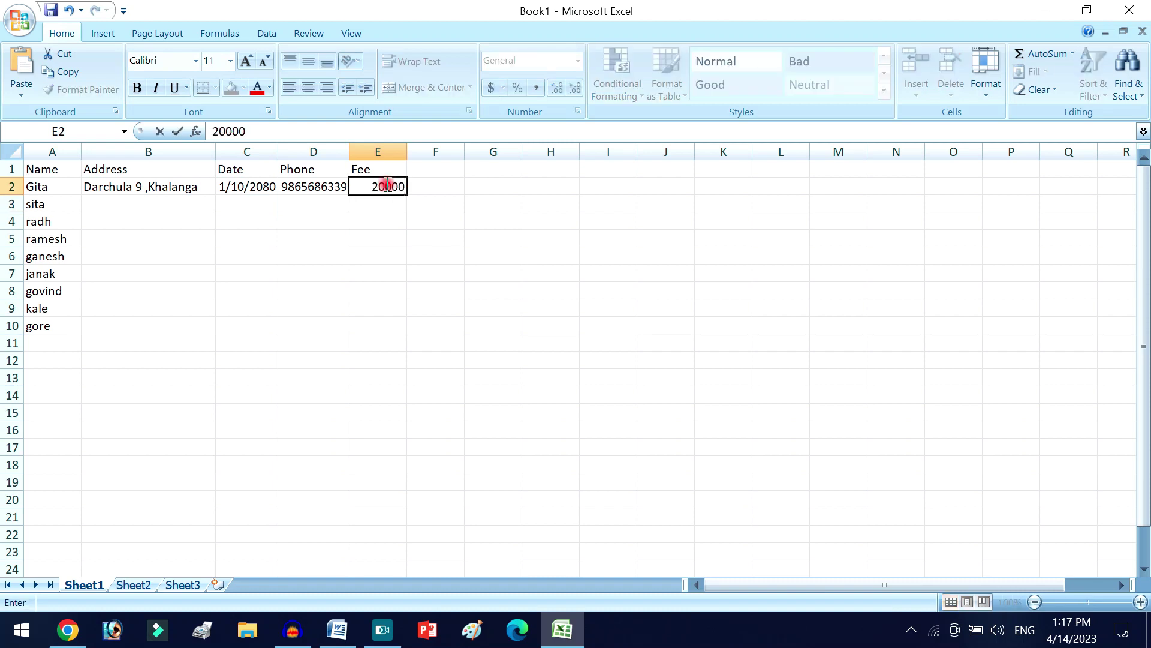
pyautogui.write('000')
pyautogui.press('Return')
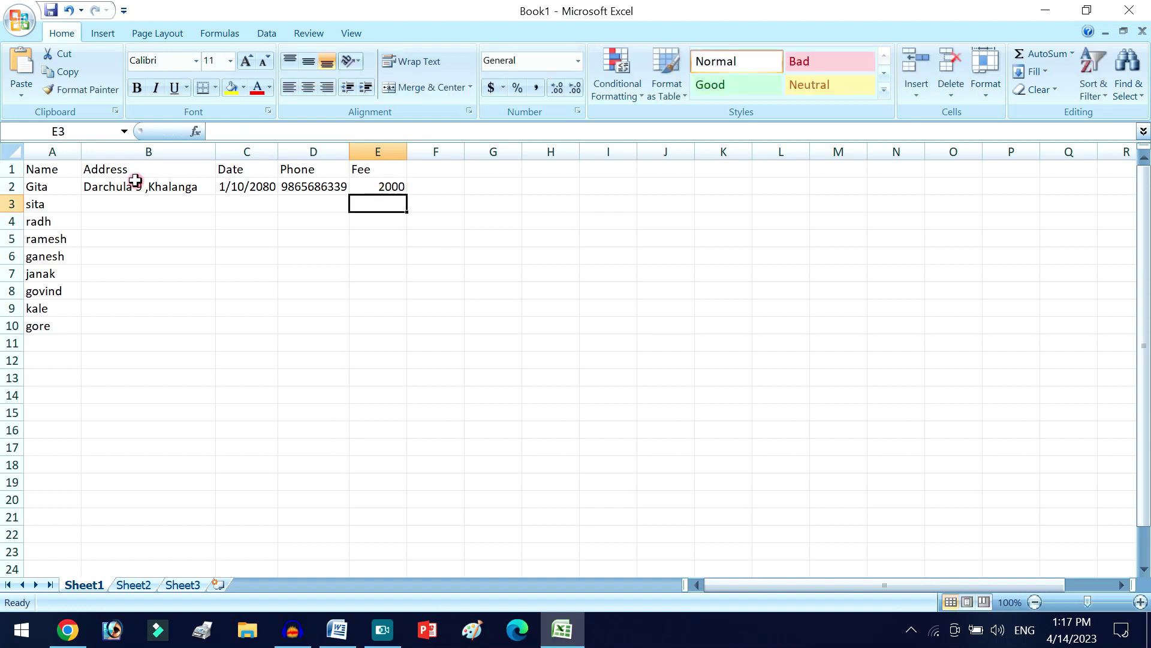
pyautogui.click(143, 186)
# - Fill rows 3–10 with the same address, dates through 1/18/2080, and incrementing phone numbers
pyautogui.moveTo(218, 195); pyautogui.dragTo(219, 333)
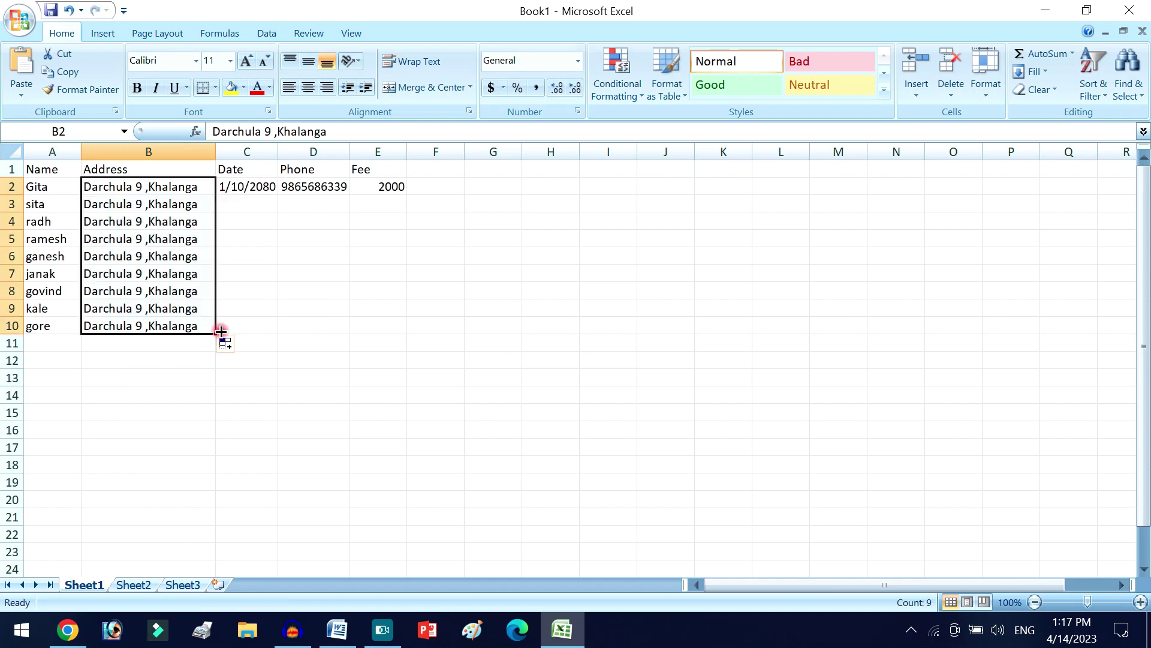
pyautogui.click(274, 186)
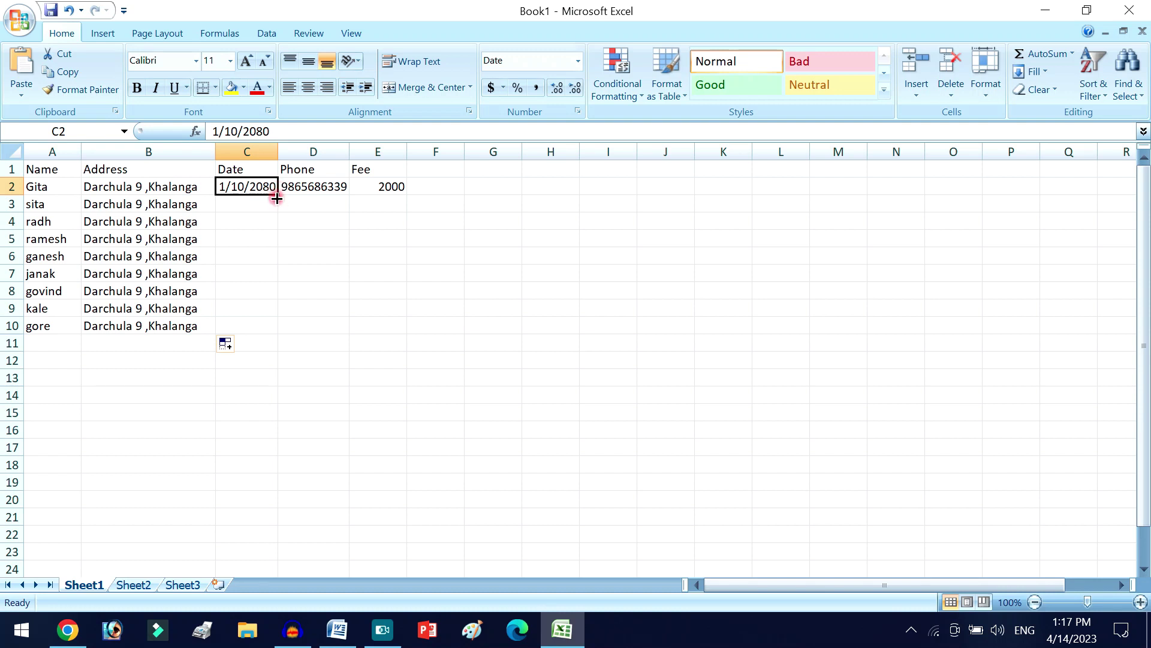
pyautogui.moveTo(279, 197); pyautogui.dragTo(273, 330)
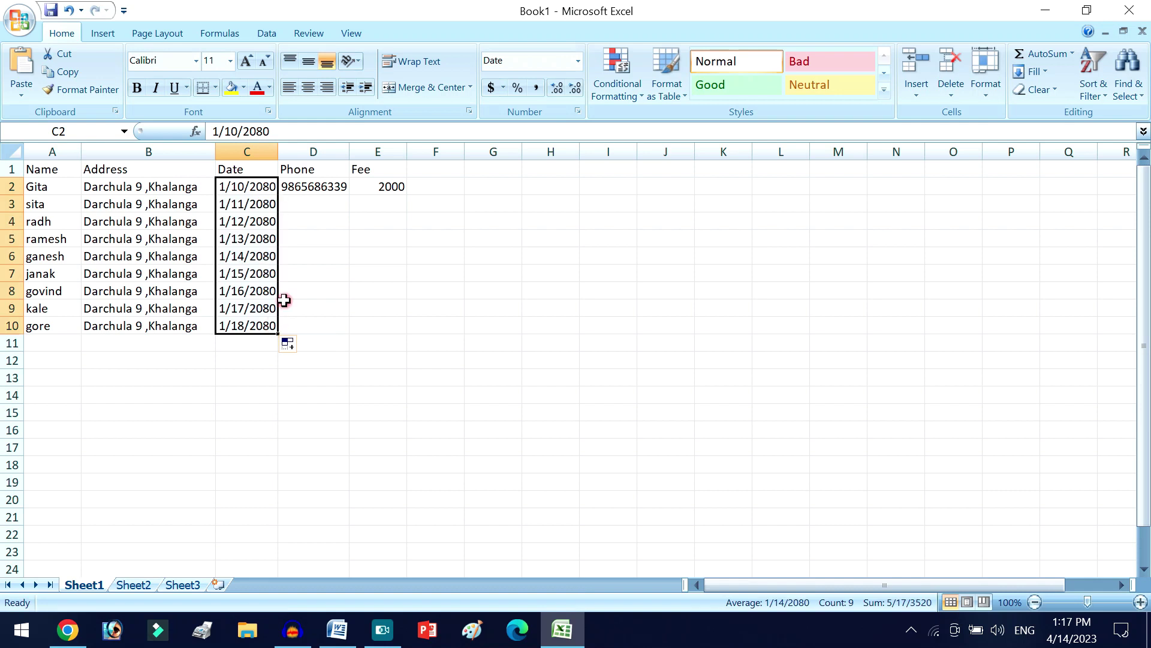
pyautogui.click(316, 188)
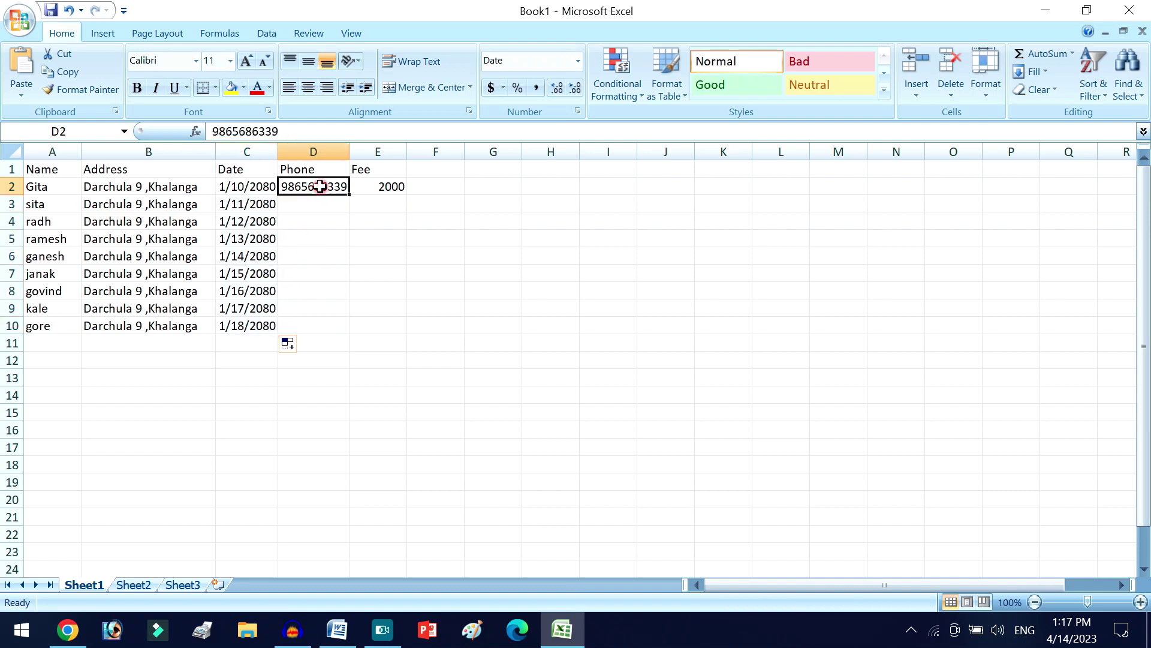
pyautogui.moveTo(349, 195); pyautogui.dragTo(348, 331)
pyautogui.click(365, 347)
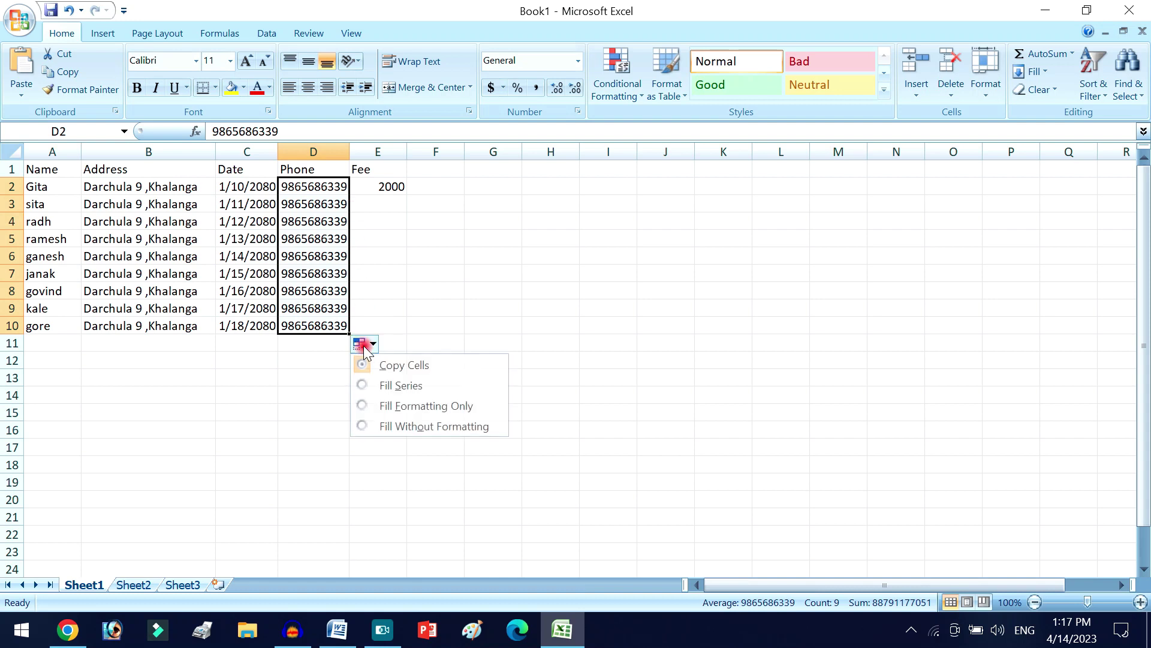
pyautogui.click(398, 391)
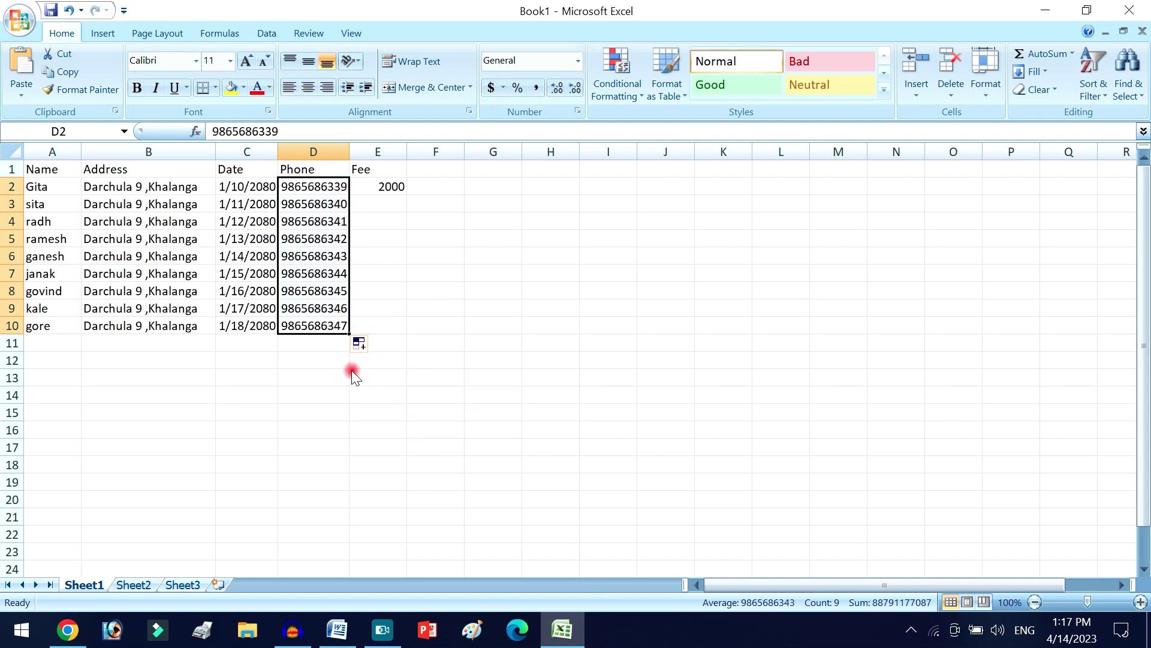
# - Enter the fees 45, 12, 12, 45, 121, 155, 12, 12 in E3 to E10
pyautogui.click(378, 189)
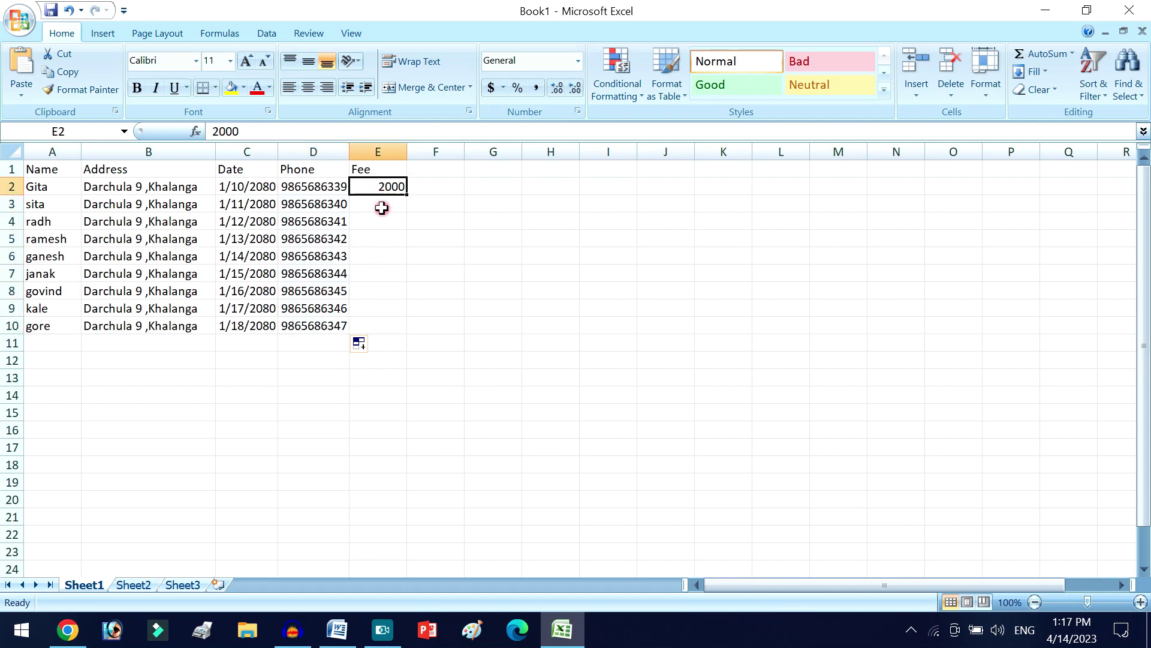
pyautogui.click(379, 205)
pyautogui.write('45')
pyautogui.press('Return')
pyautogui.write('12')
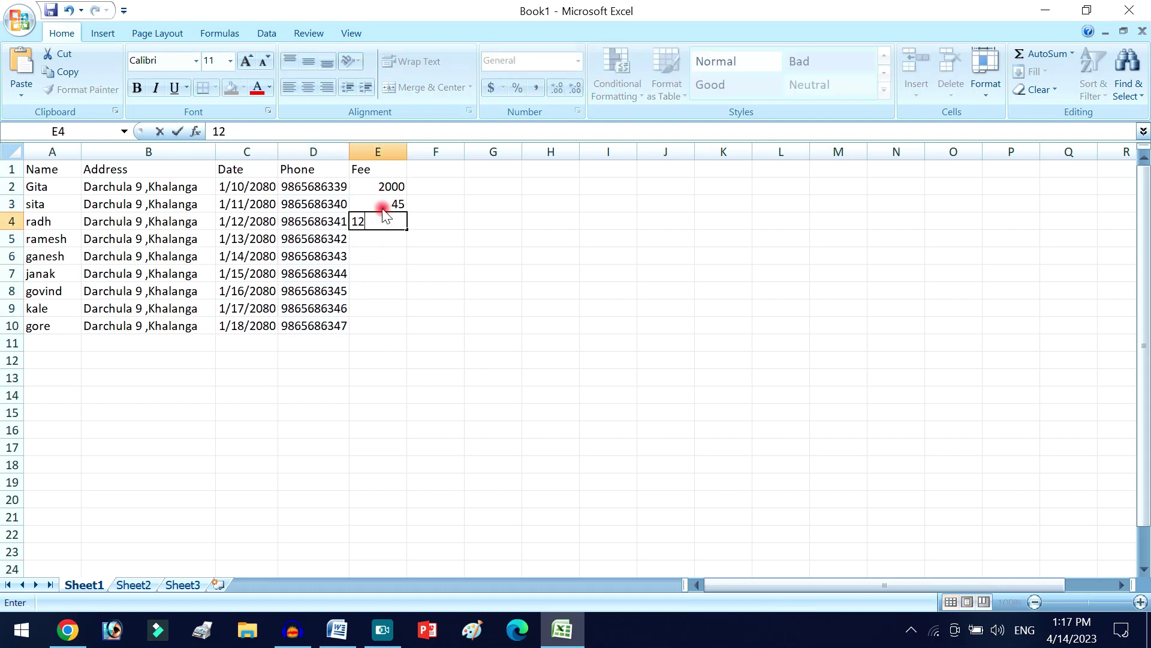
pyautogui.press('Return')
pyautogui.write('12')
pyautogui.press('Return')
pyautogui.write('45')
pyautogui.press('Return')
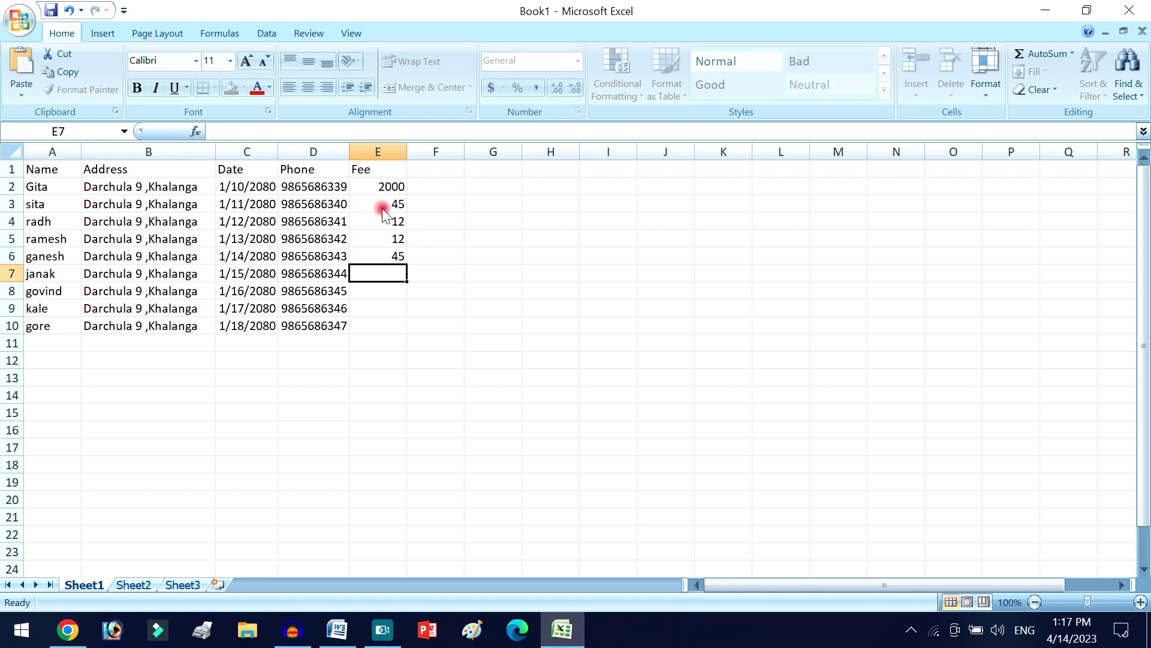
pyautogui.write('121')
pyautogui.press('Return')
pyautogui.write('155')
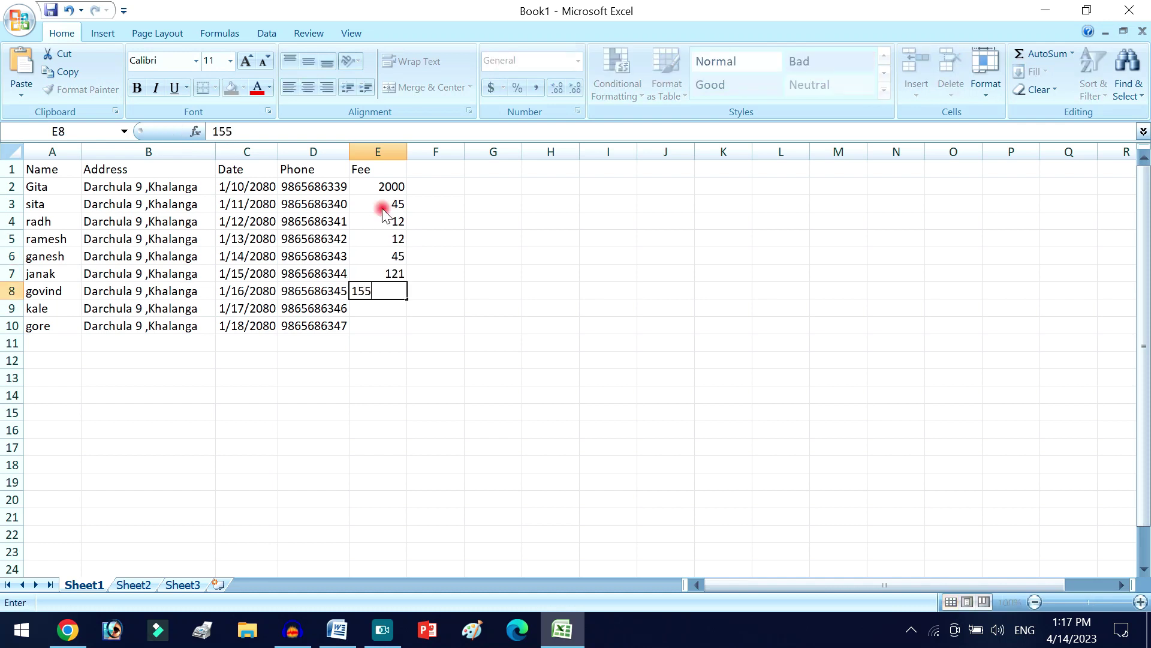
pyautogui.press('Return')
pyautogui.write('12')
pyautogui.press('Return')
pyautogui.write('1')
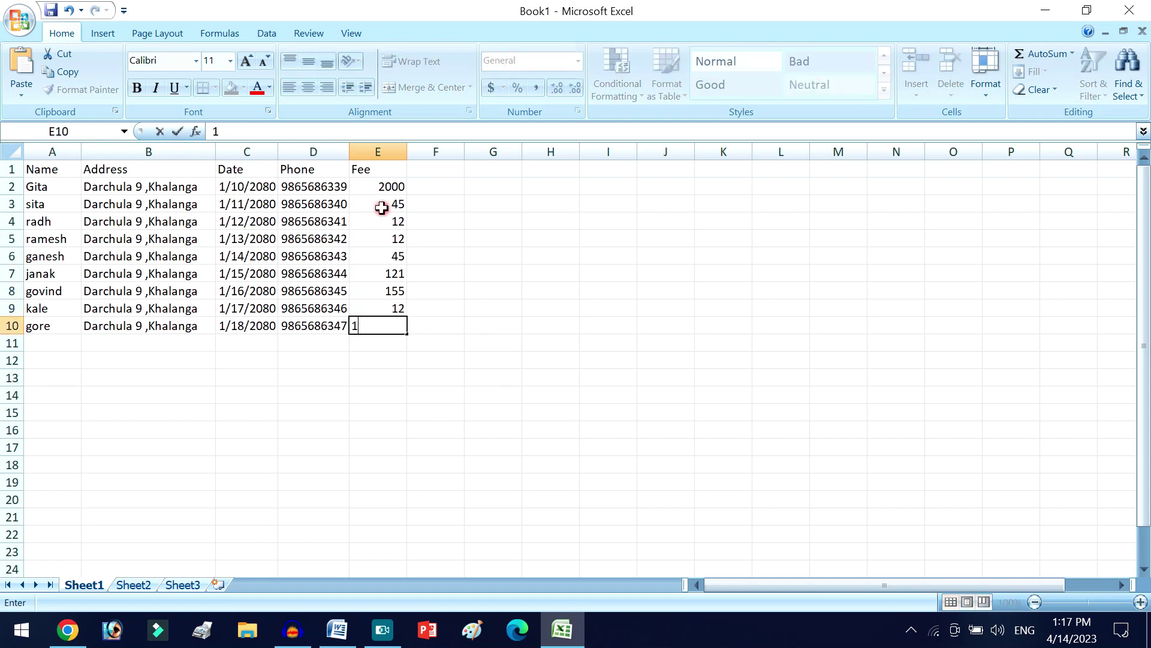
pyautogui.write('2')
pyautogui.press('Return')
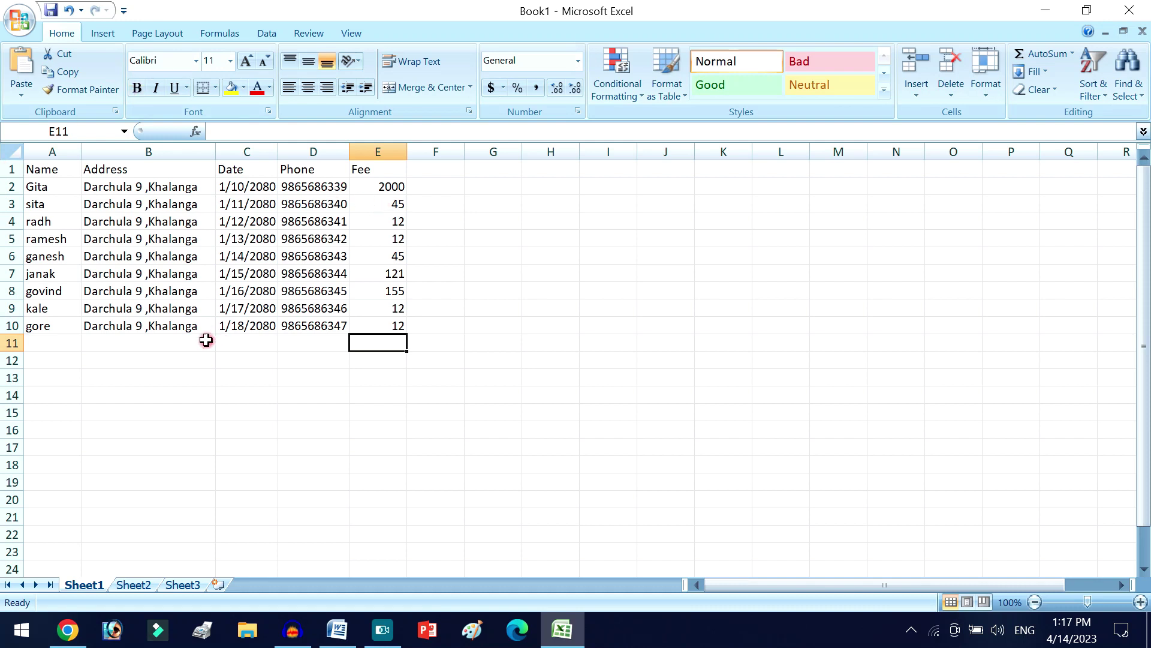
# - Extend the A2:E10 data block down to row 311 and autofit the Date column
pyautogui.moveTo(53, 187); pyautogui.dragTo(366, 333)
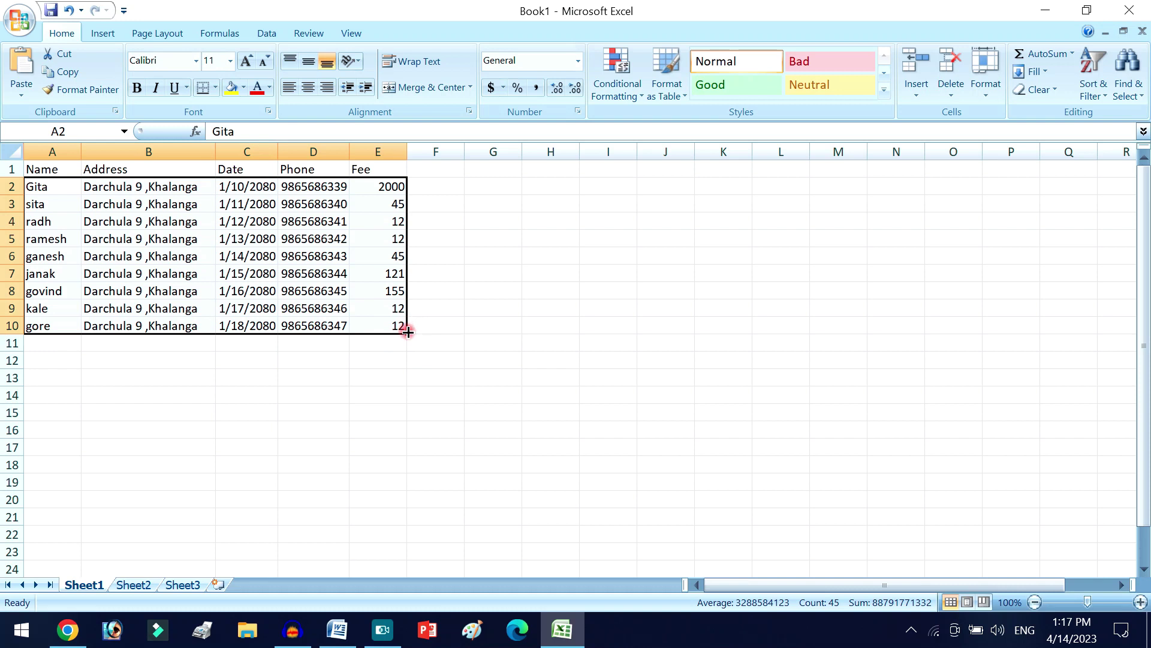
pyautogui.moveTo(407, 331); pyautogui.dragTo(402, 299)
pyautogui.scroll(6, 327, 327)
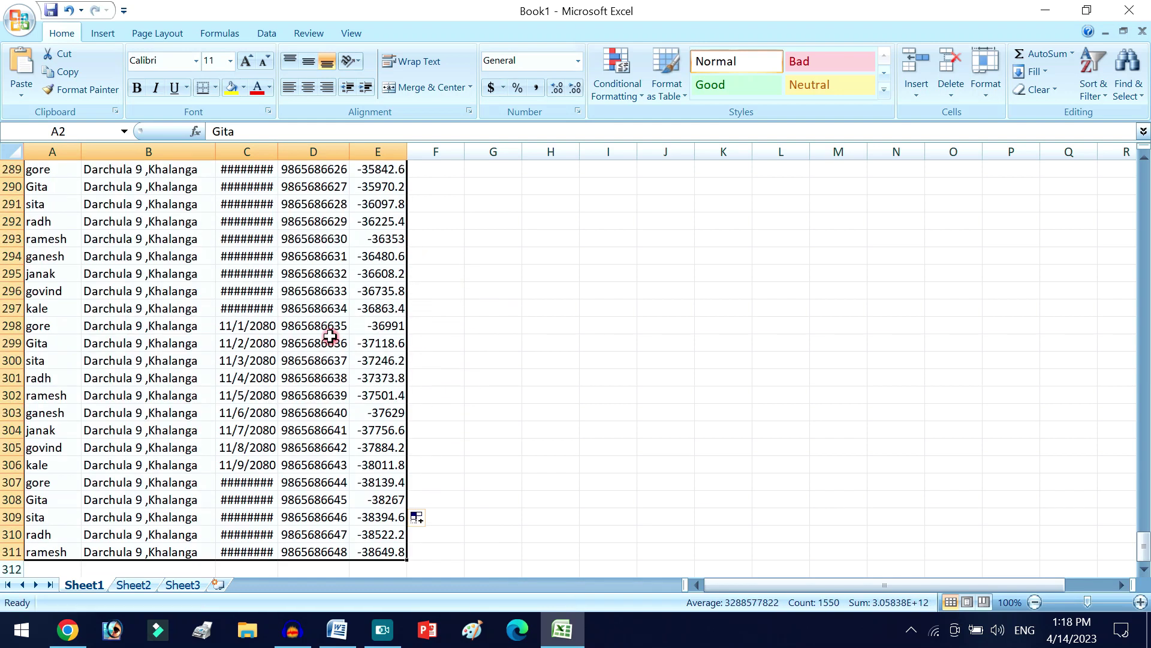
pyautogui.scroll(10, 303, 310)
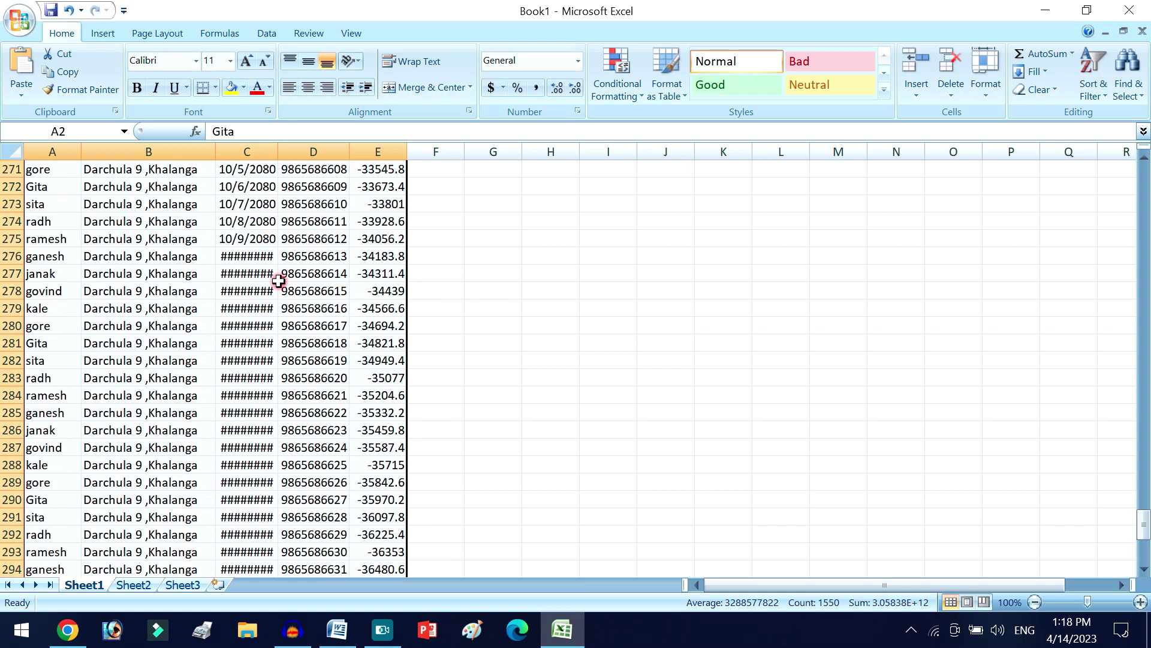
pyautogui.doubleClick(277, 151)
pyautogui.scroll(20, 316, 334)
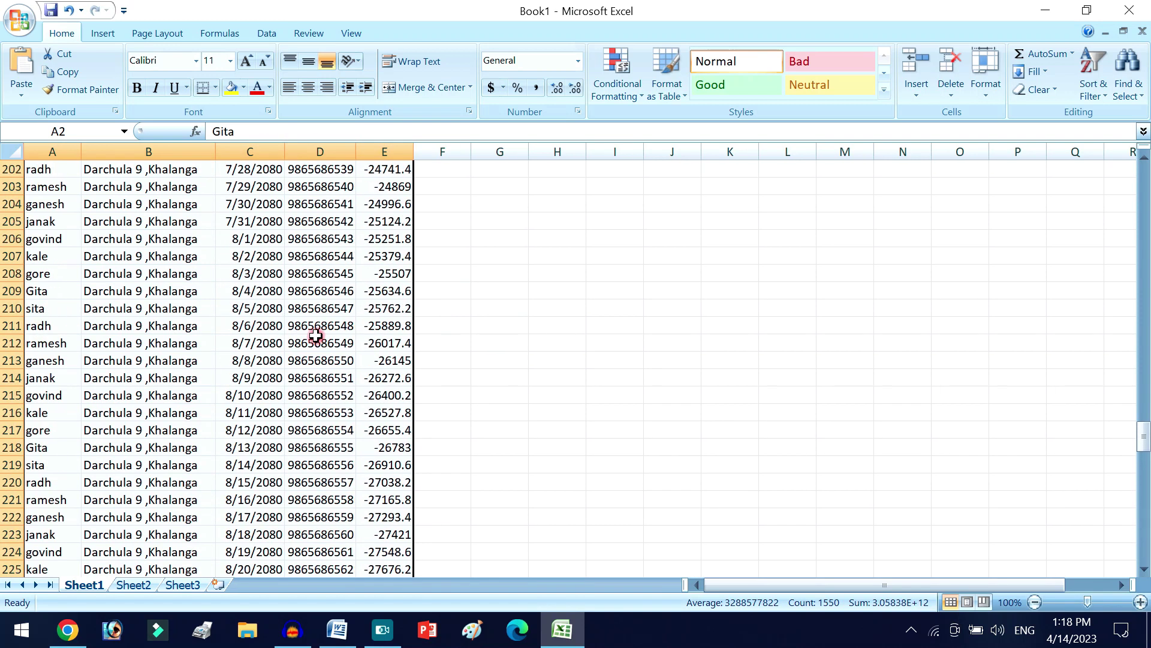
pyautogui.scroll(20, 316, 334)
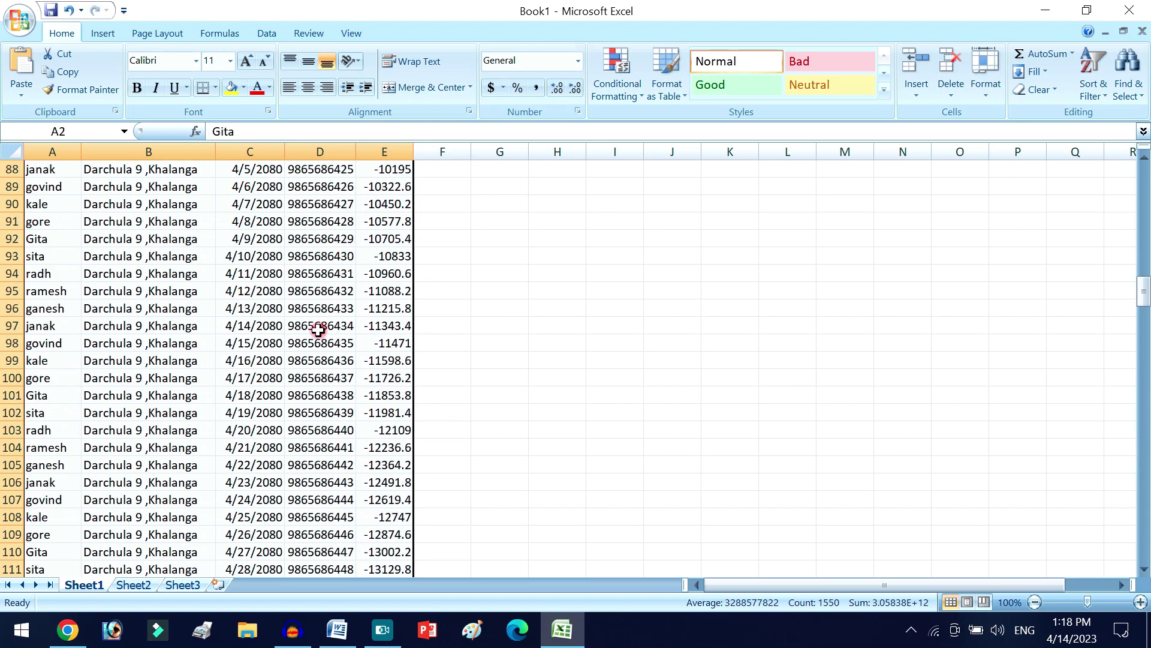
pyautogui.scroll(20, 318, 329)
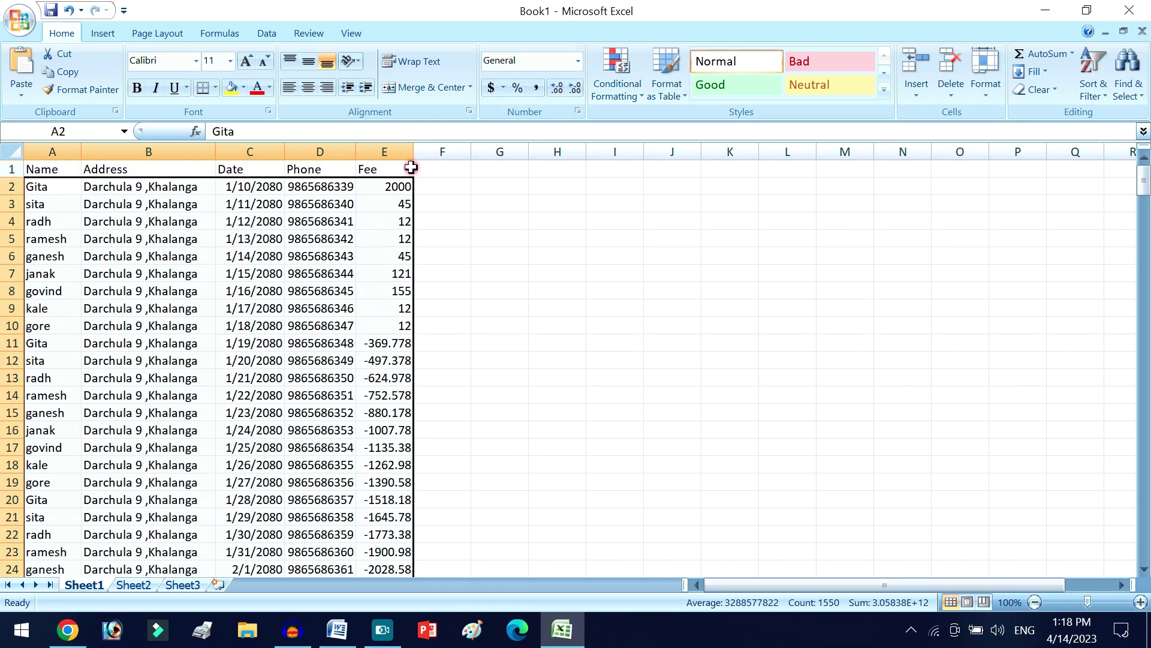
pyautogui.scroll(-17, 322, 334)
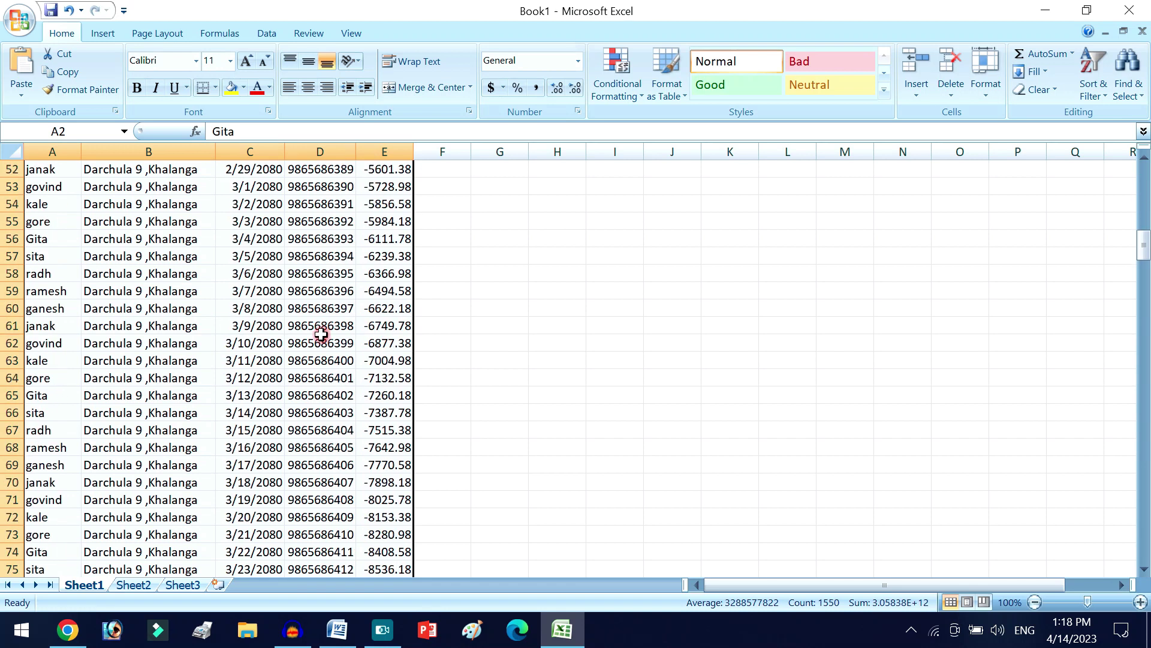
pyautogui.click(321, 334)
pyautogui.scroll(17, 322, 330)
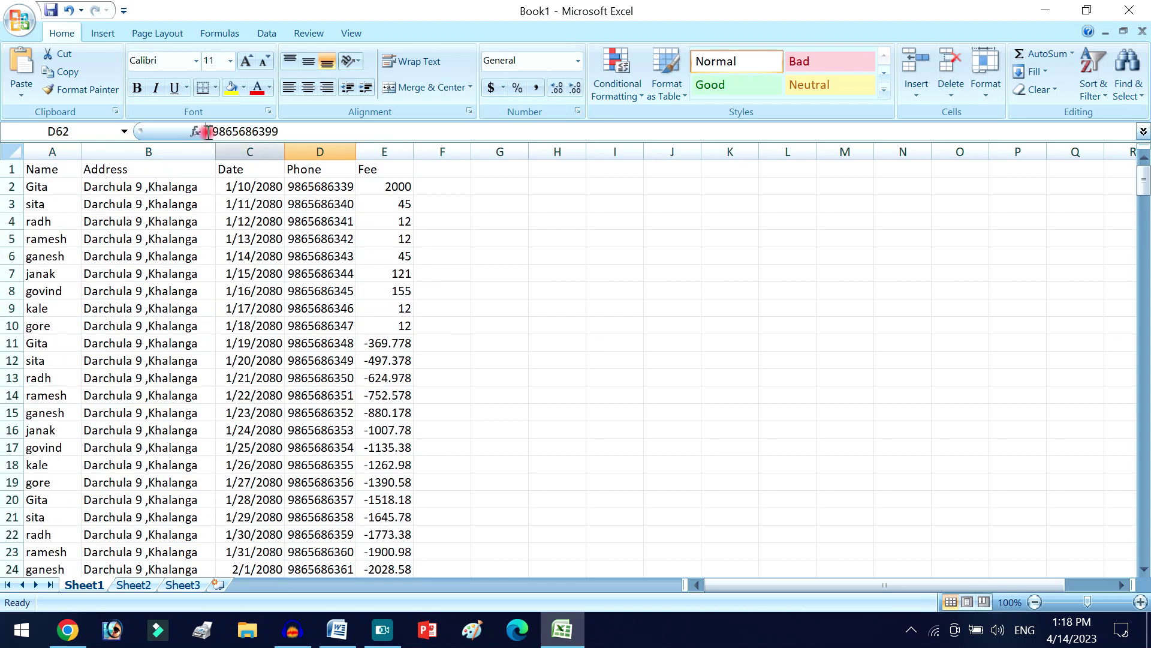
# - Save the Excel workbook on the Desktop, replacing Book1 with the file name 'name list'
pyautogui.click(21, 18)
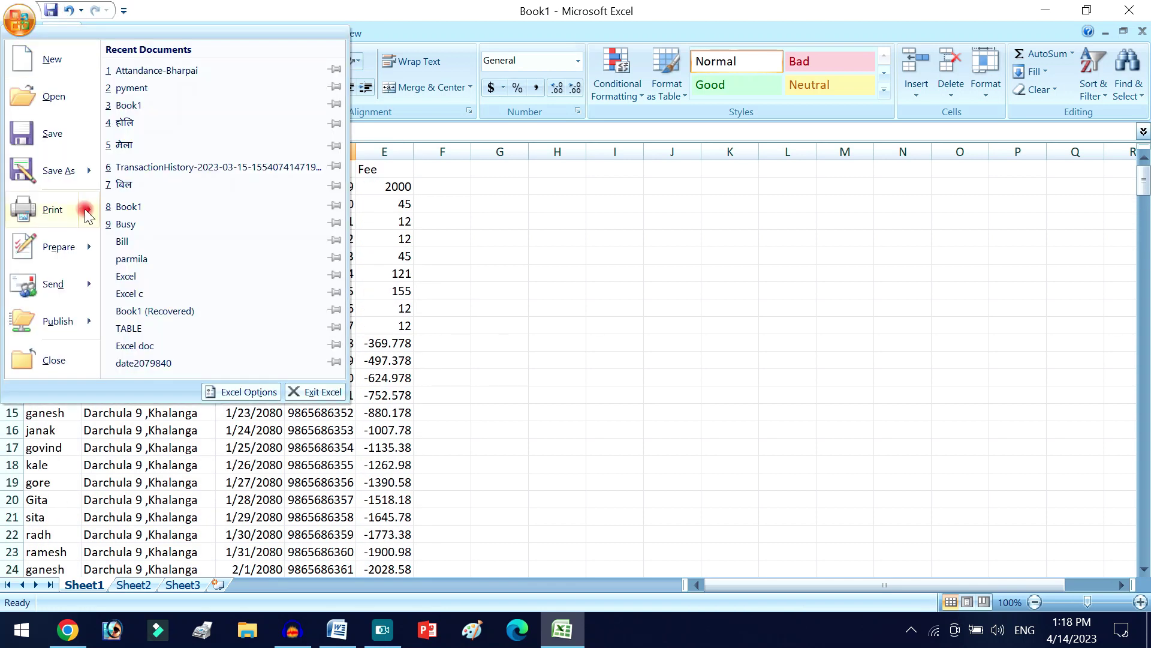
pyautogui.click(75, 189)
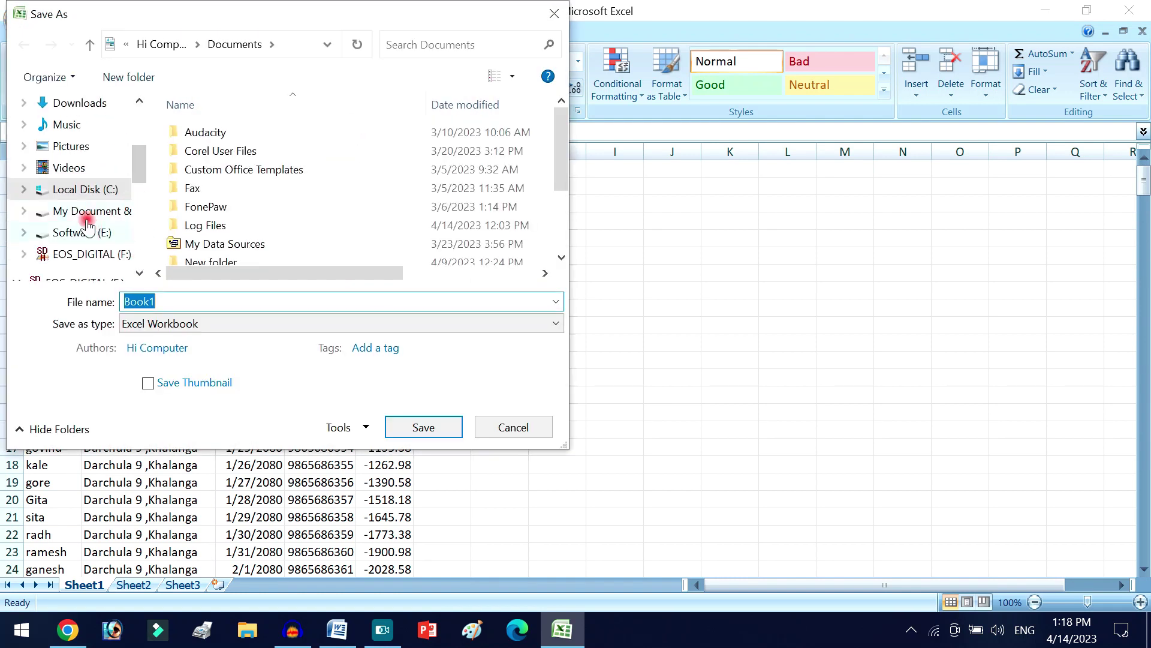
pyautogui.scroll(2, 85, 150)
pyautogui.click(84, 183)
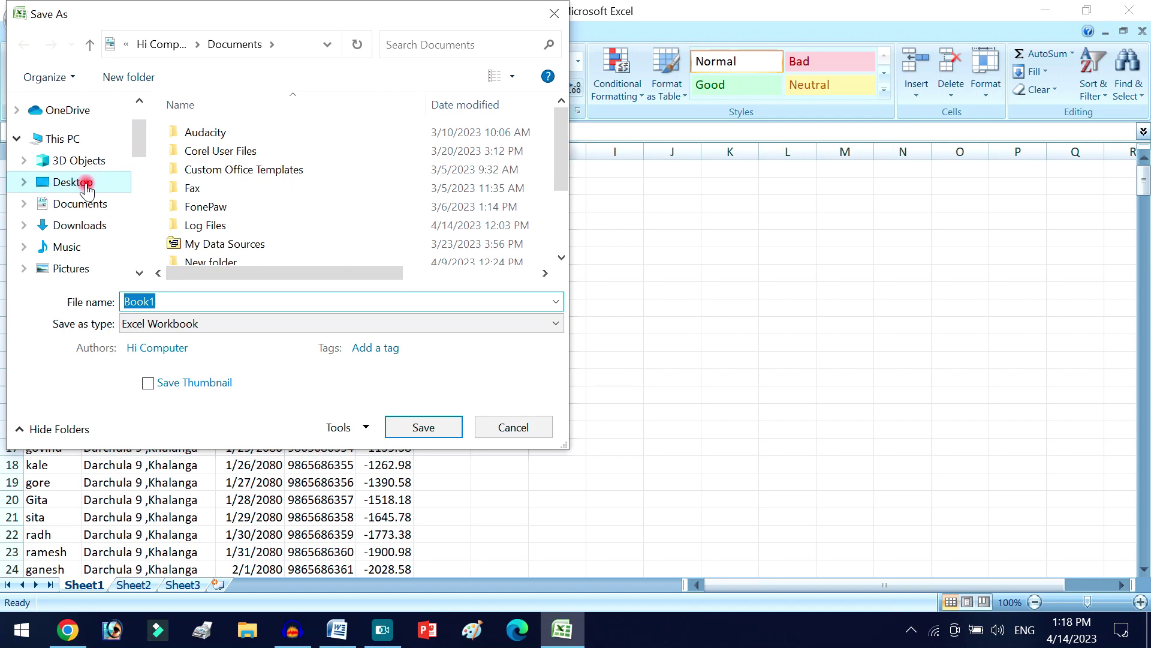
pyautogui.click(215, 304)
pyautogui.doubleClick(215, 305)
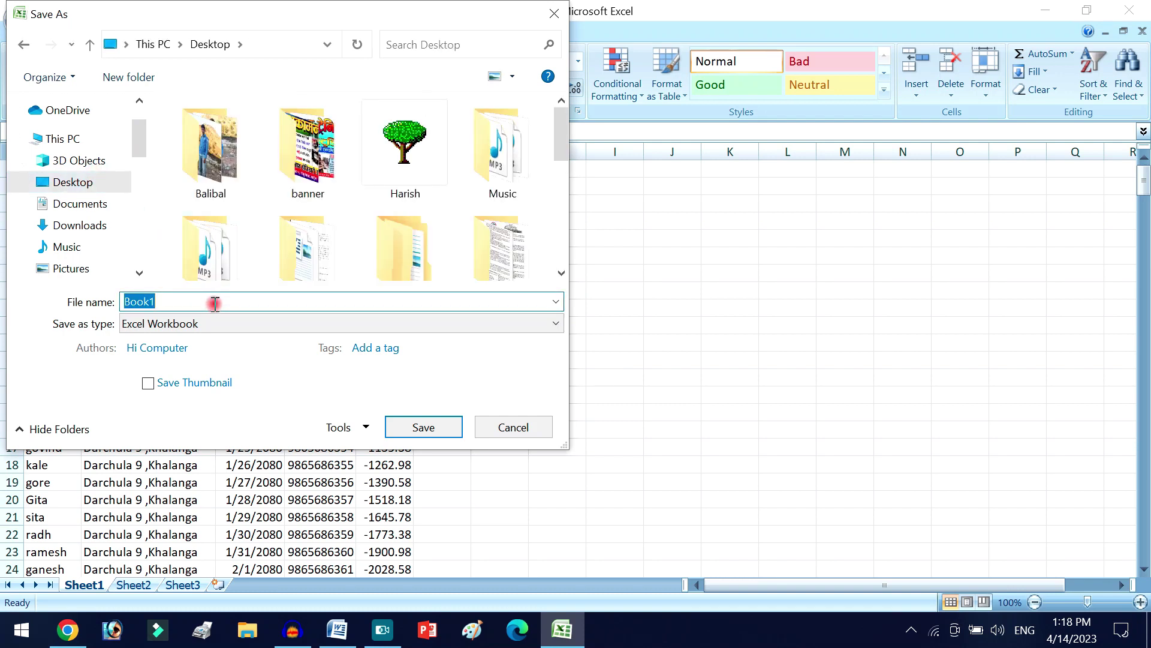
pyautogui.write('name list')
pyautogui.click(444, 430)
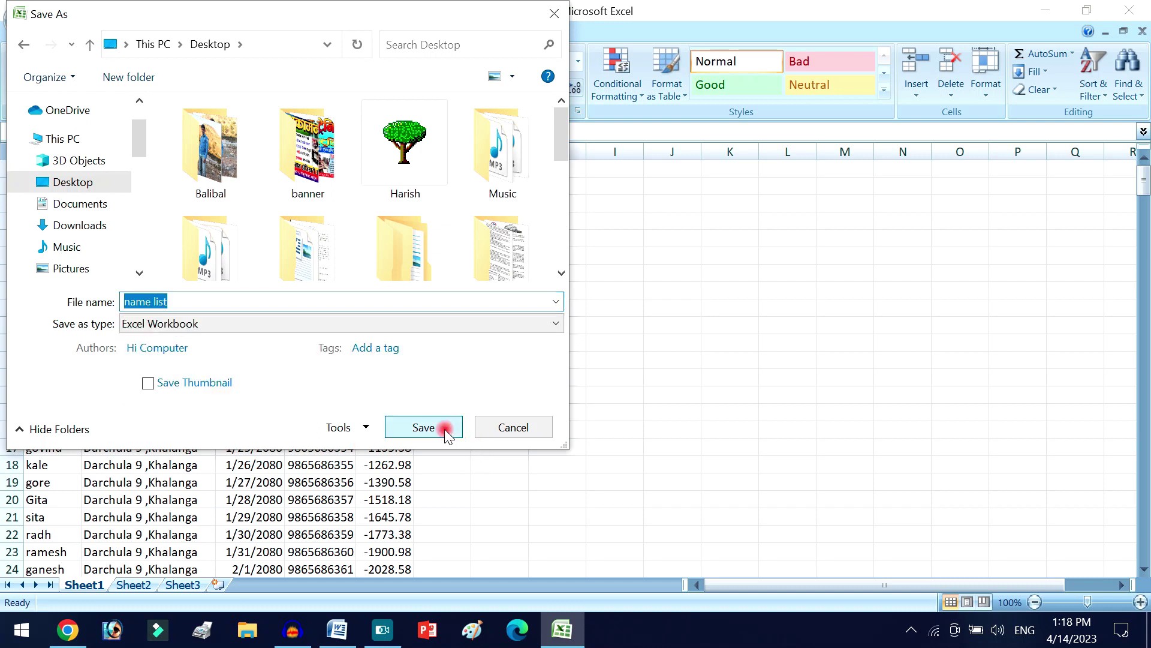
# - Close Excel and the Word letter, then reopen letter.docx from the Desktop to reach its password prompt
pyautogui.click(1117, 11)
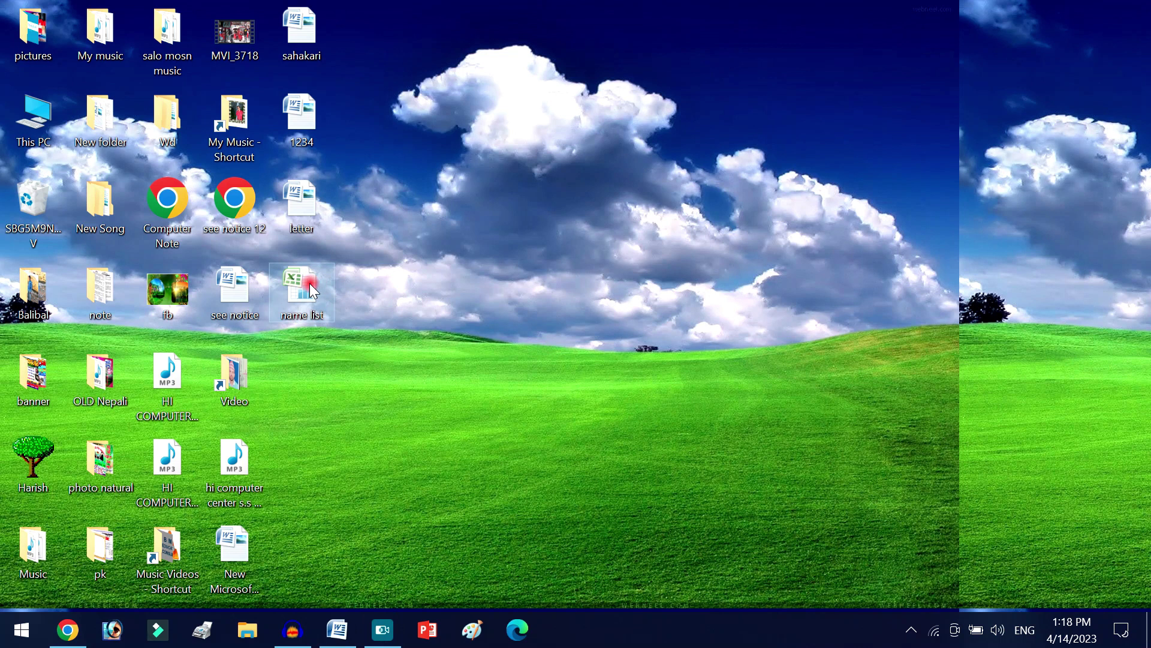
pyautogui.moveTo(309, 283)
pyautogui.click(339, 635)
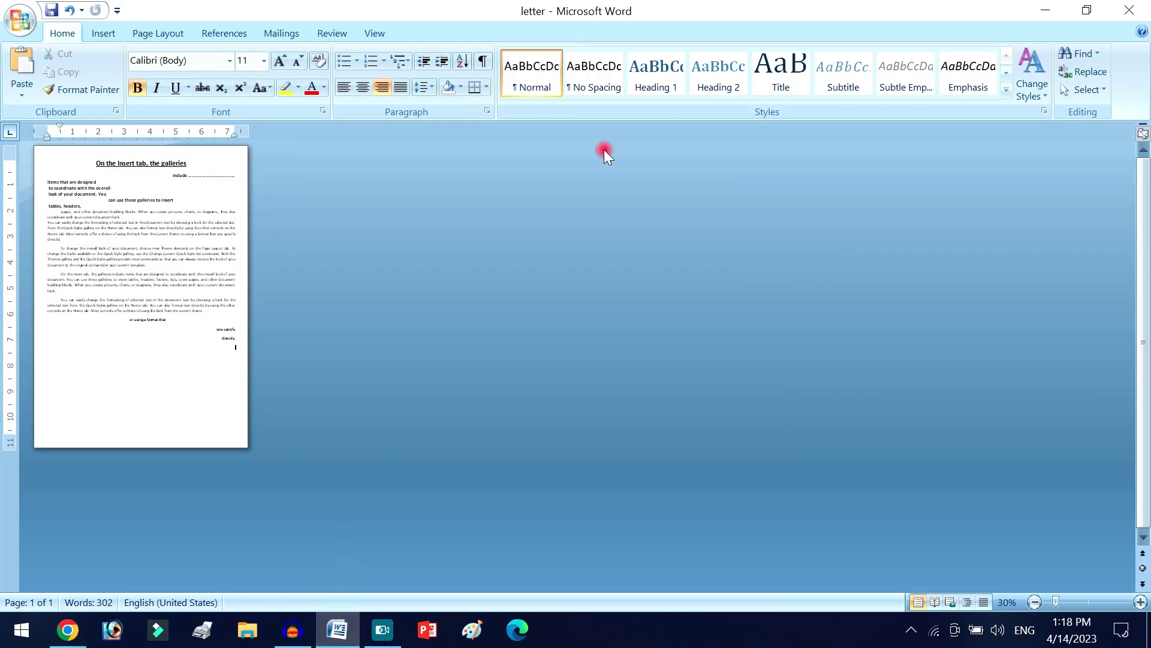
pyautogui.click(1130, 5)
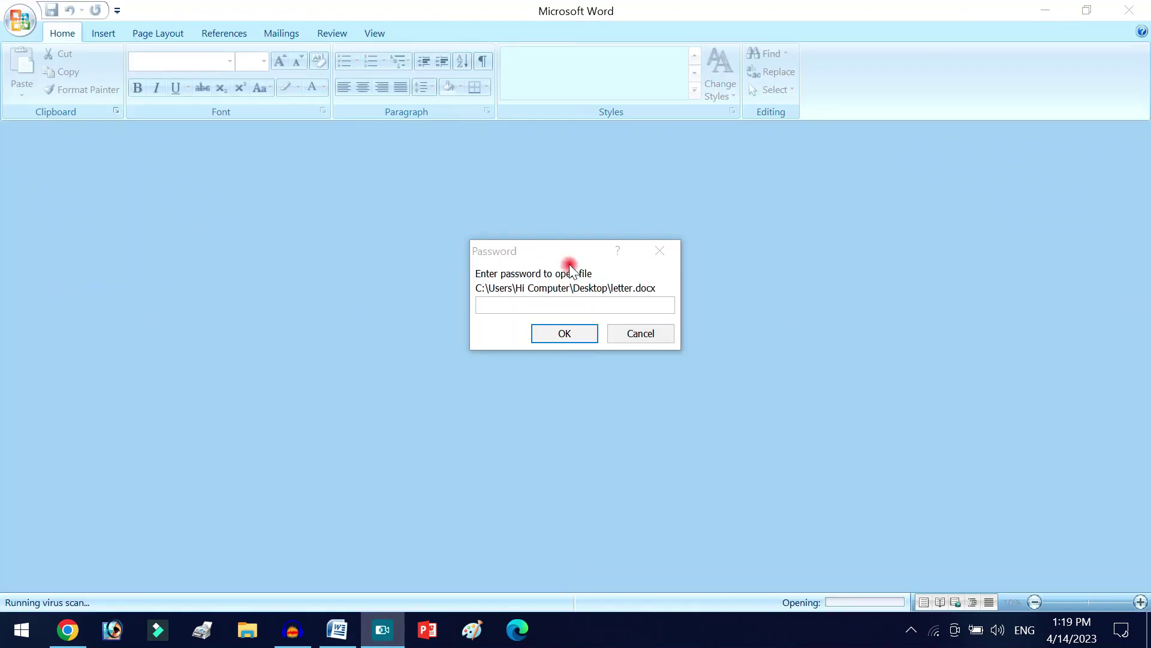
pyautogui.click(571, 304)
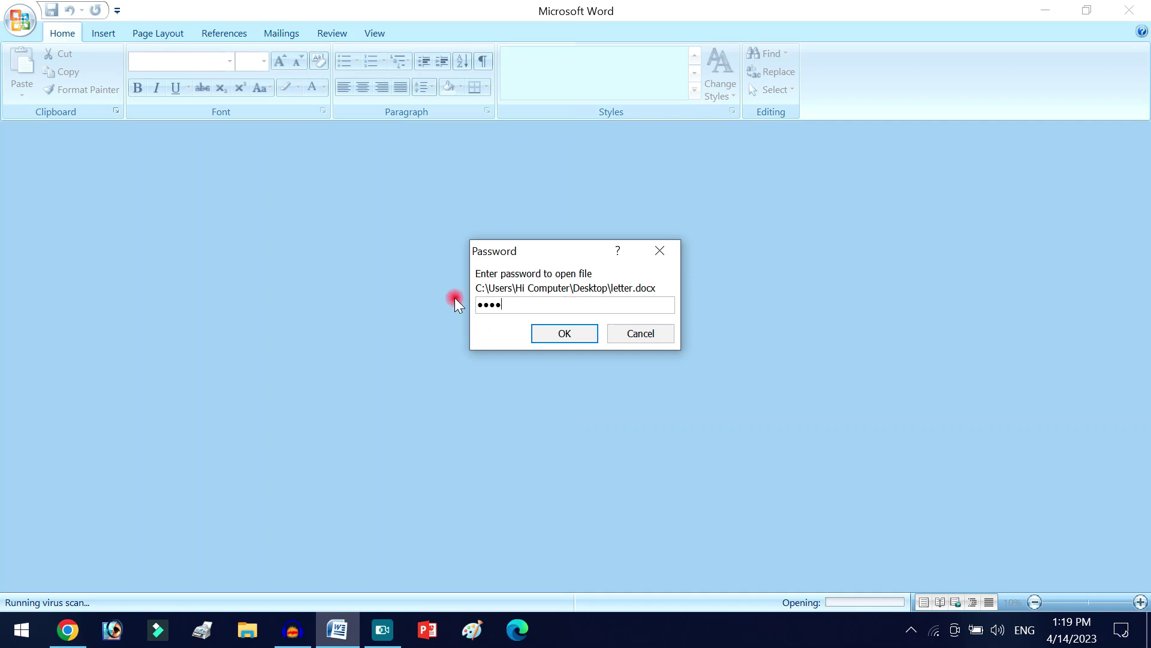
# - Unlock the letter with its password and delete the dotted leader following 'include'
pyautogui.click(577, 329)
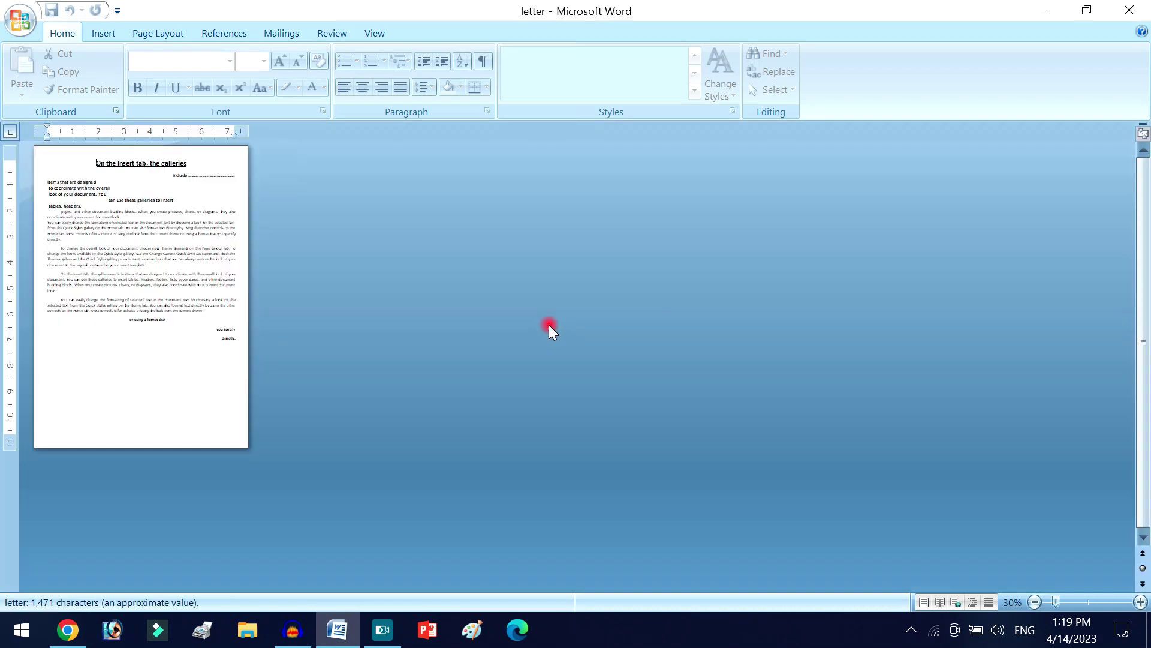
pyautogui.click(190, 233)
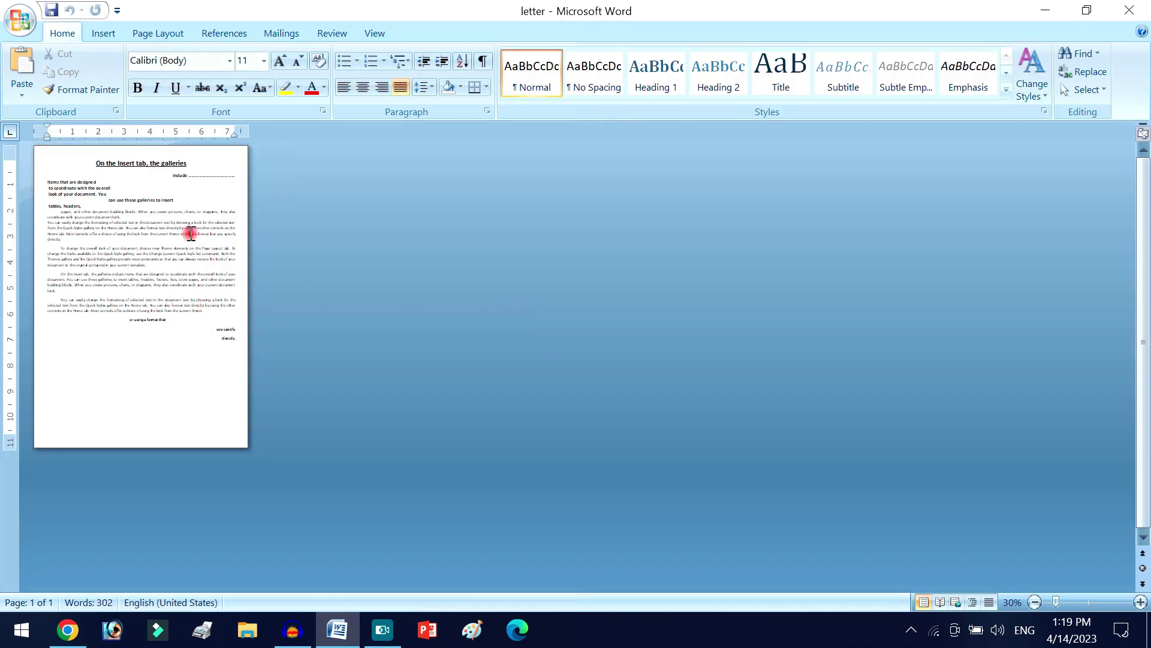
pyautogui.scroll(6, 207, 254)
pyautogui.scroll(2, 593, 293)
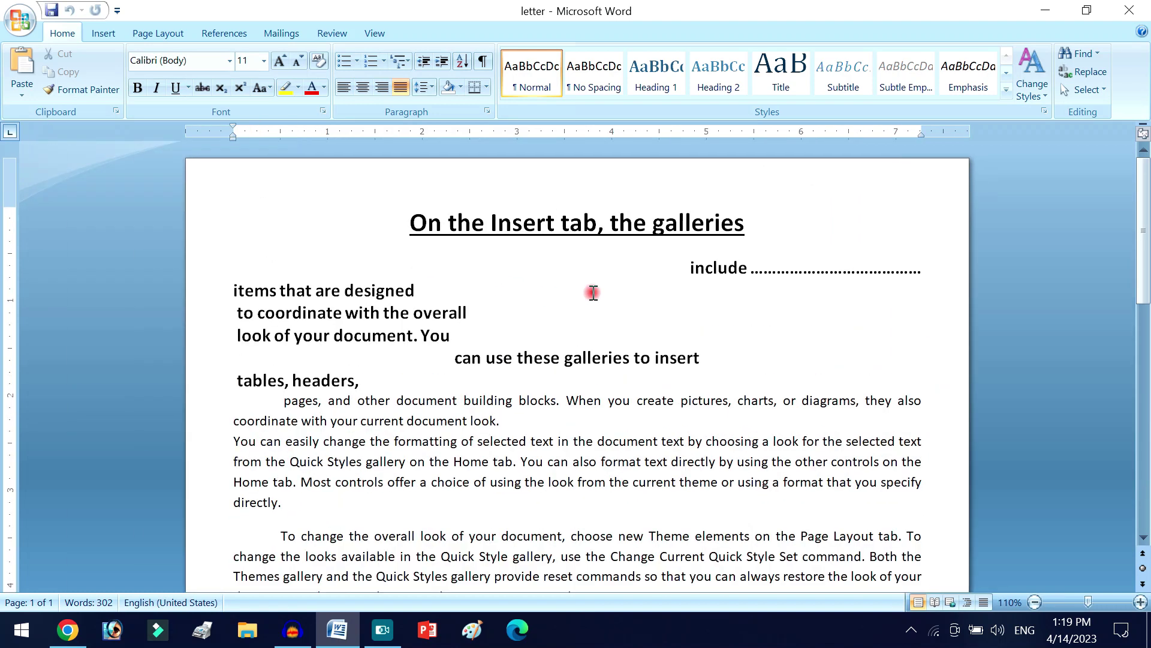
pyautogui.scroll(1, 593, 293)
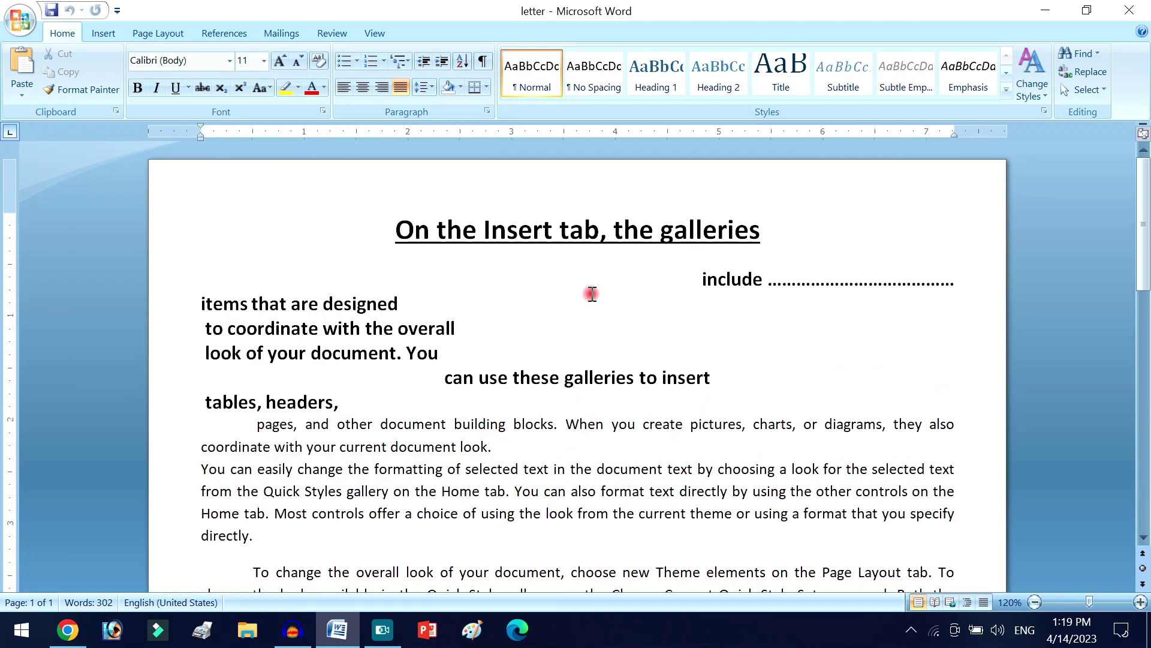
pyautogui.scroll(-10, 592, 292)
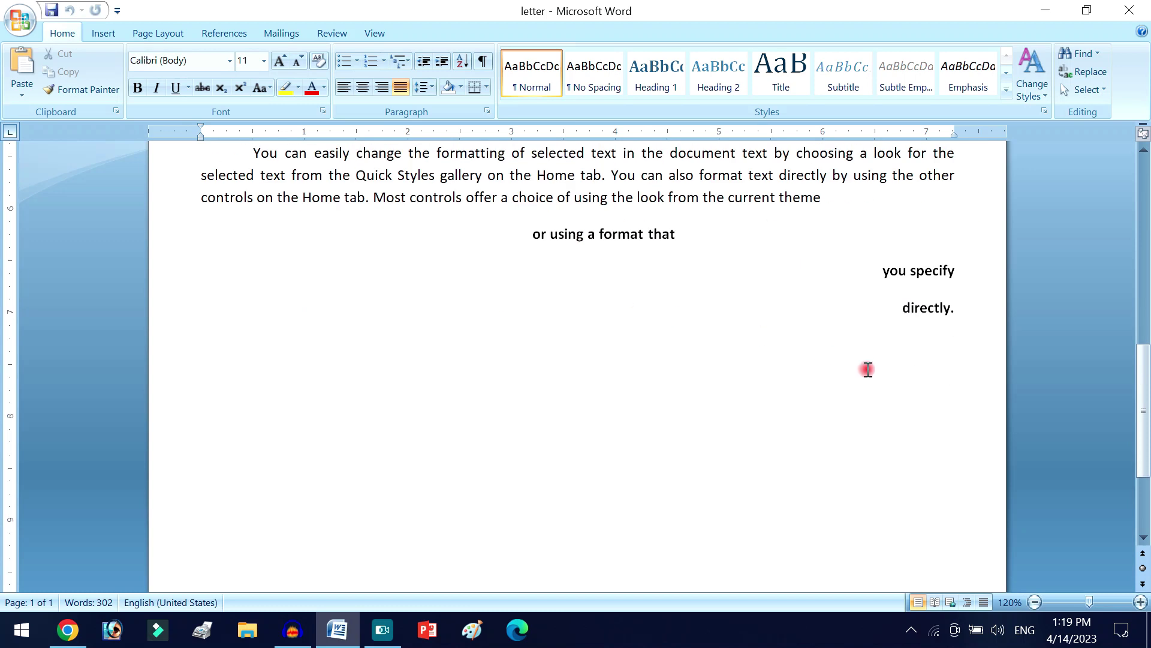
pyautogui.scroll(10, 871, 298)
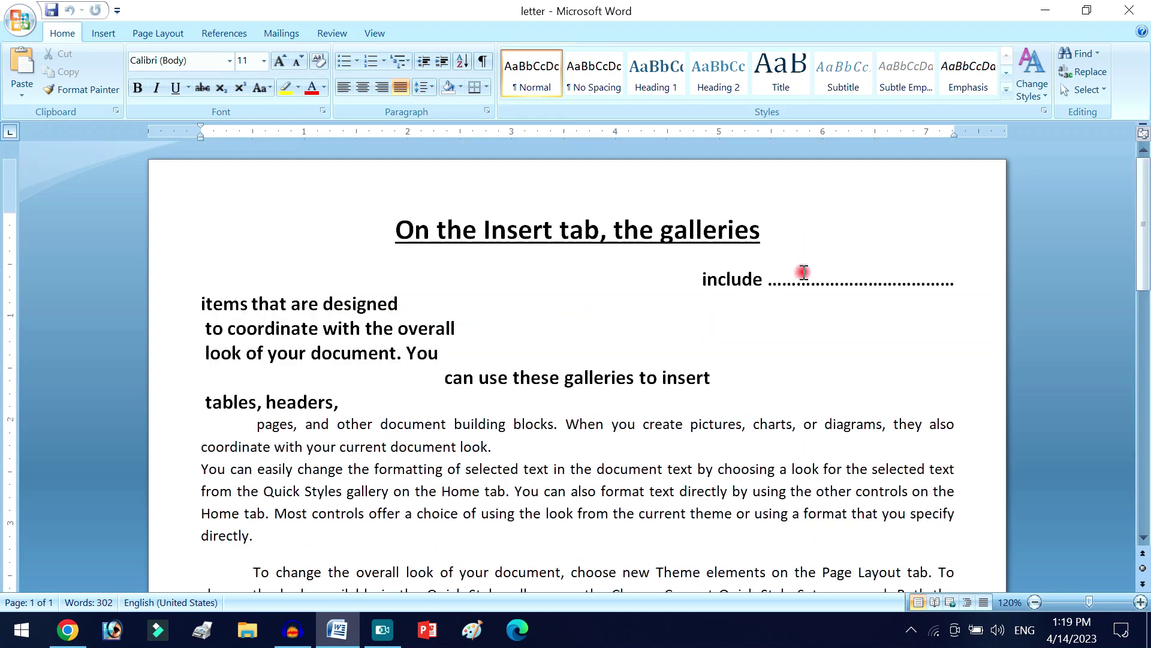
pyautogui.moveTo(767, 285); pyautogui.dragTo(958, 289)
pyautogui.press('Delete')
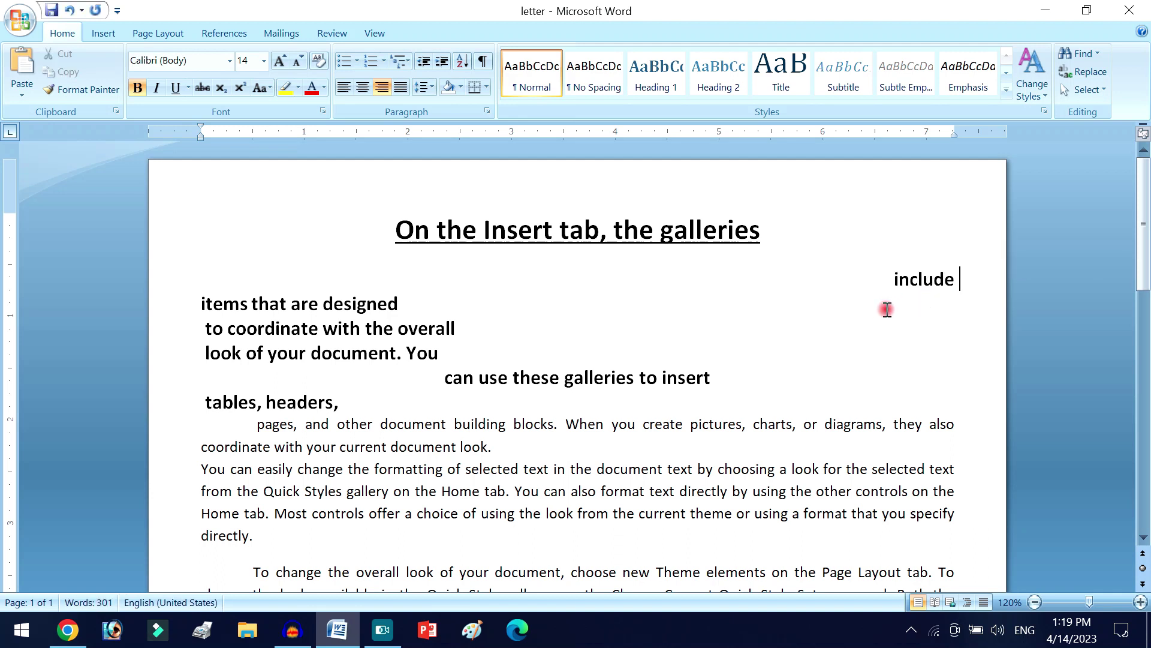
pyautogui.click(297, 27)
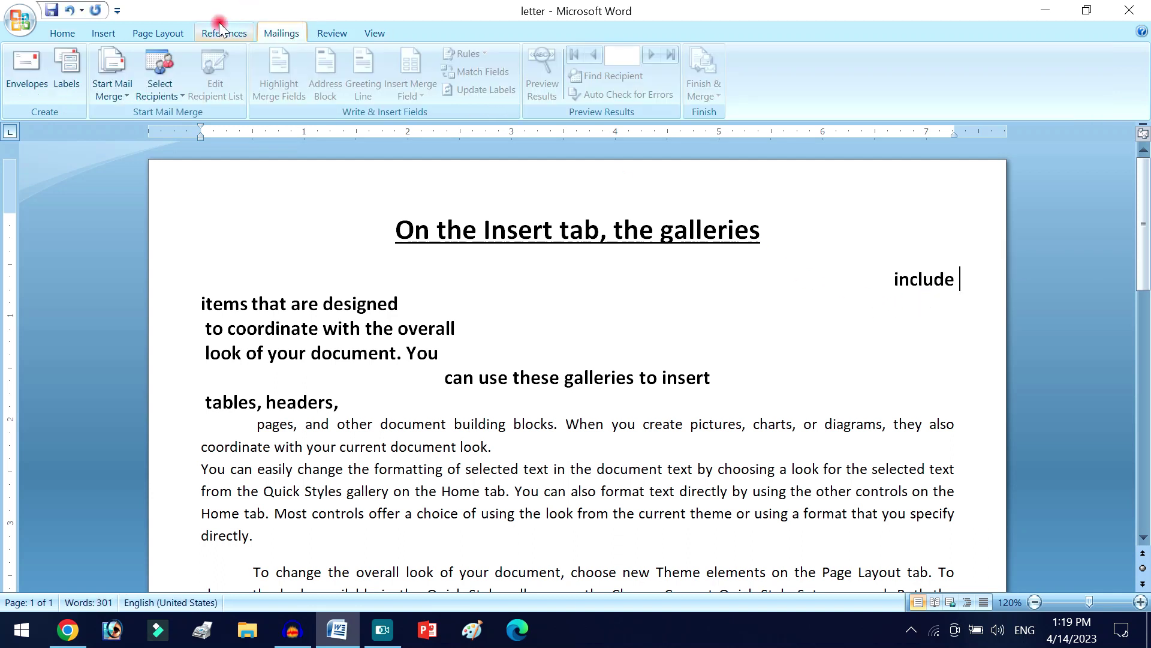
# - Use Sheet1$ of the Desktop workbook 'name list', with its header row, as the recipient list
pyautogui.click(158, 87)
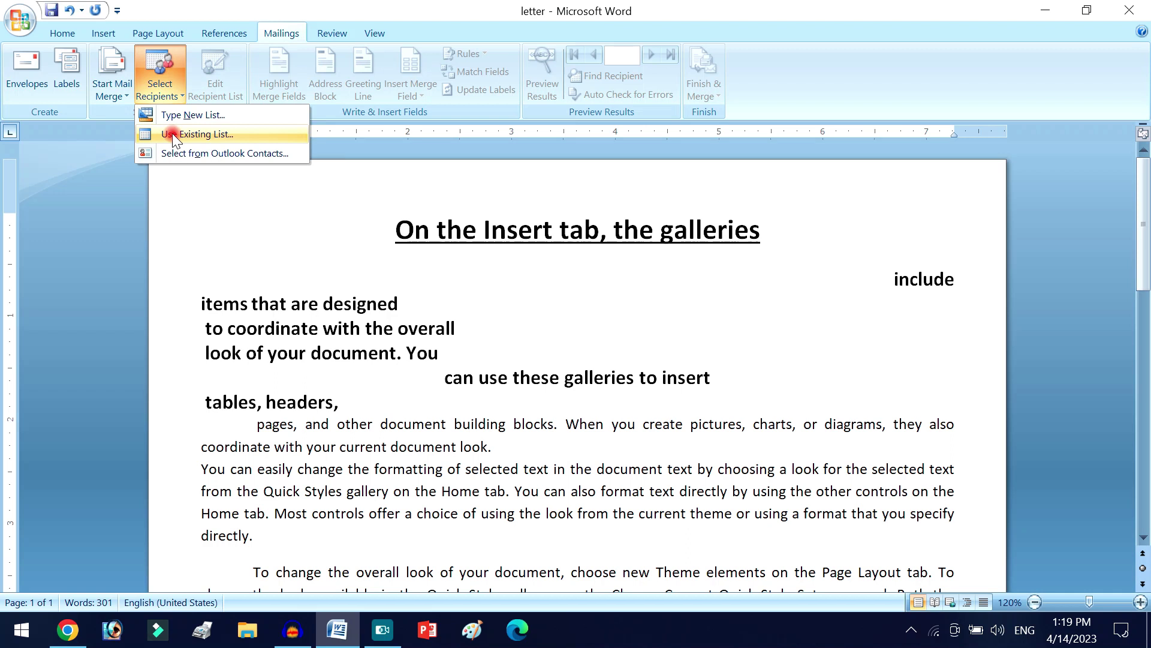
pyautogui.click(171, 133)
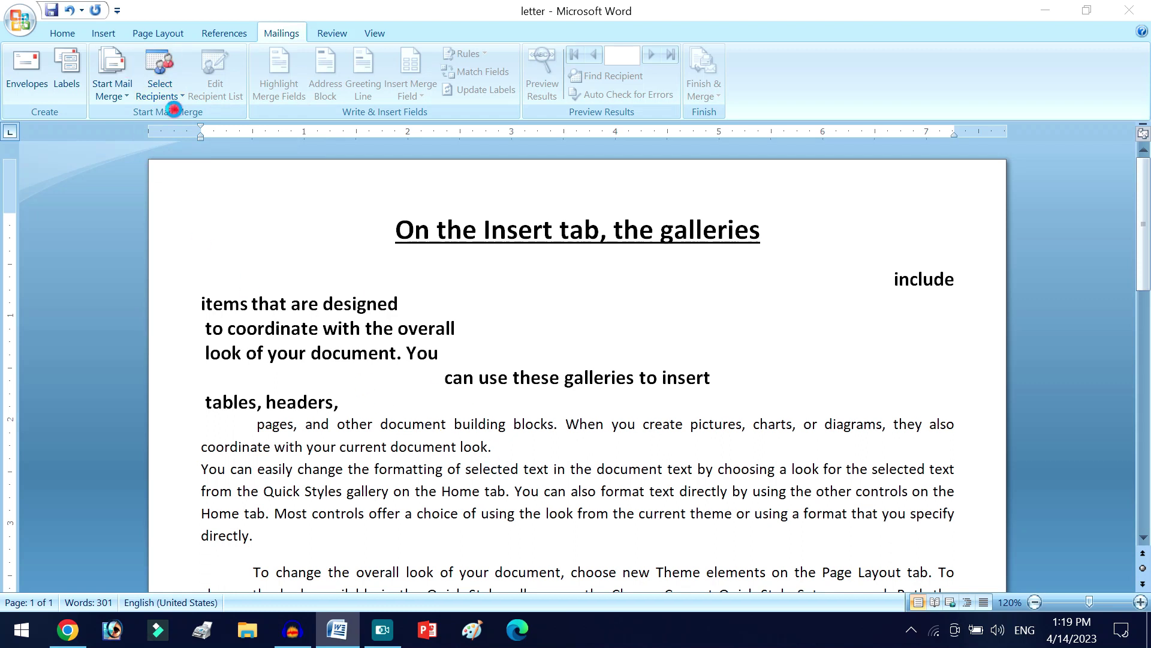
pyautogui.scroll(1, 83, 174)
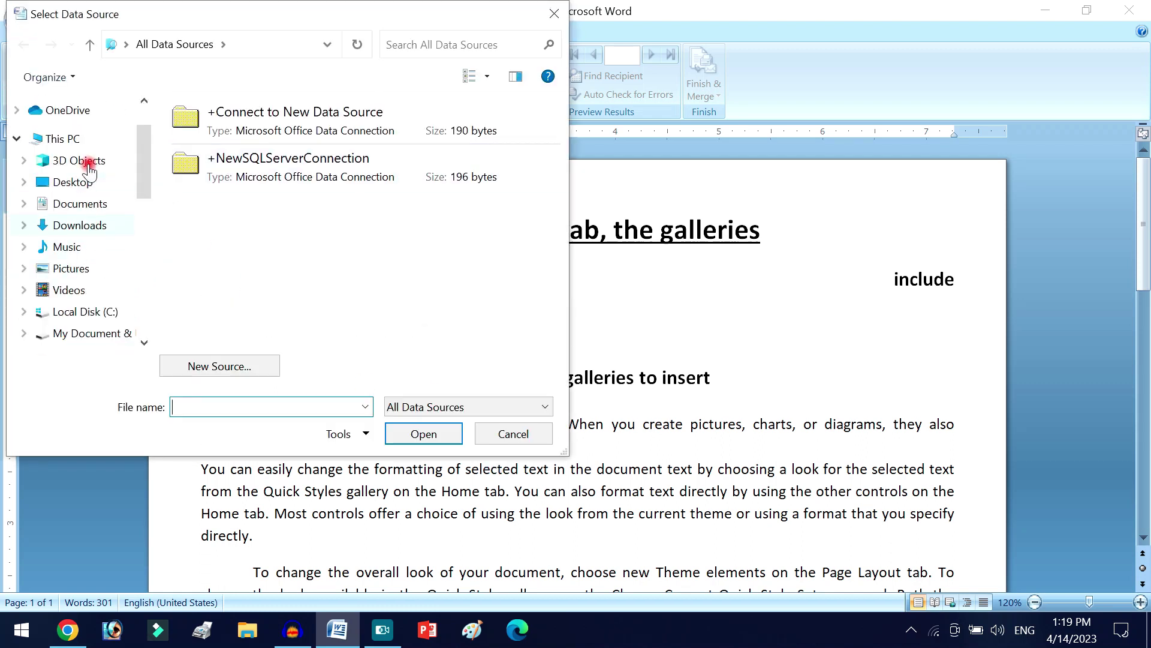
pyautogui.click(84, 181)
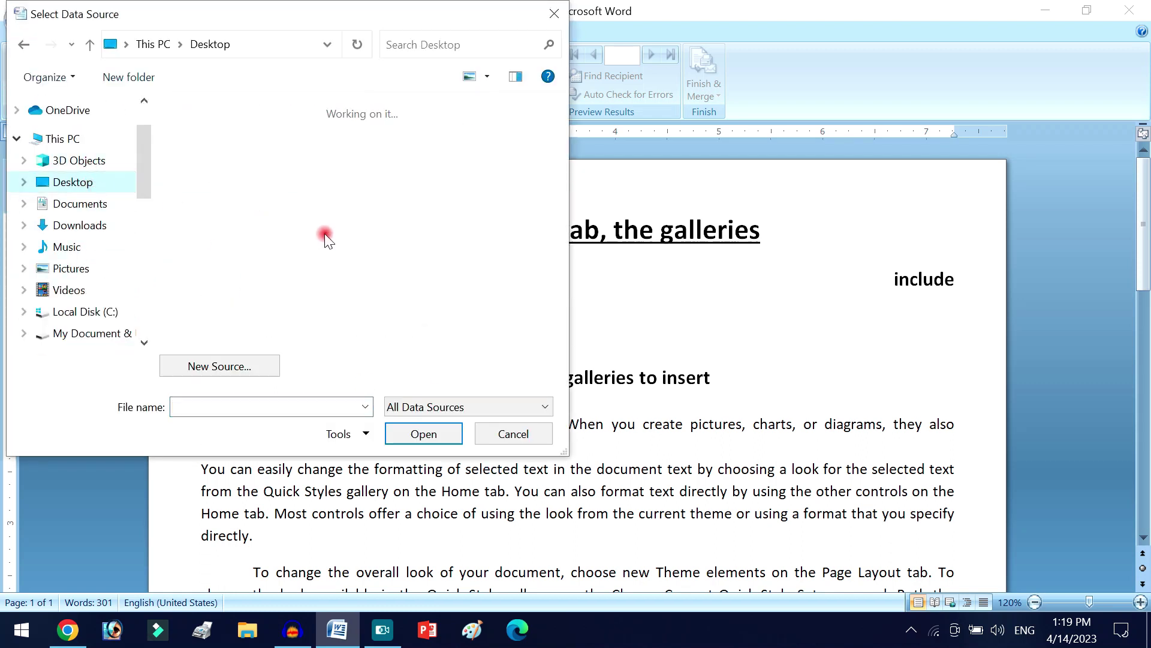
pyautogui.scroll(-5, 325, 240)
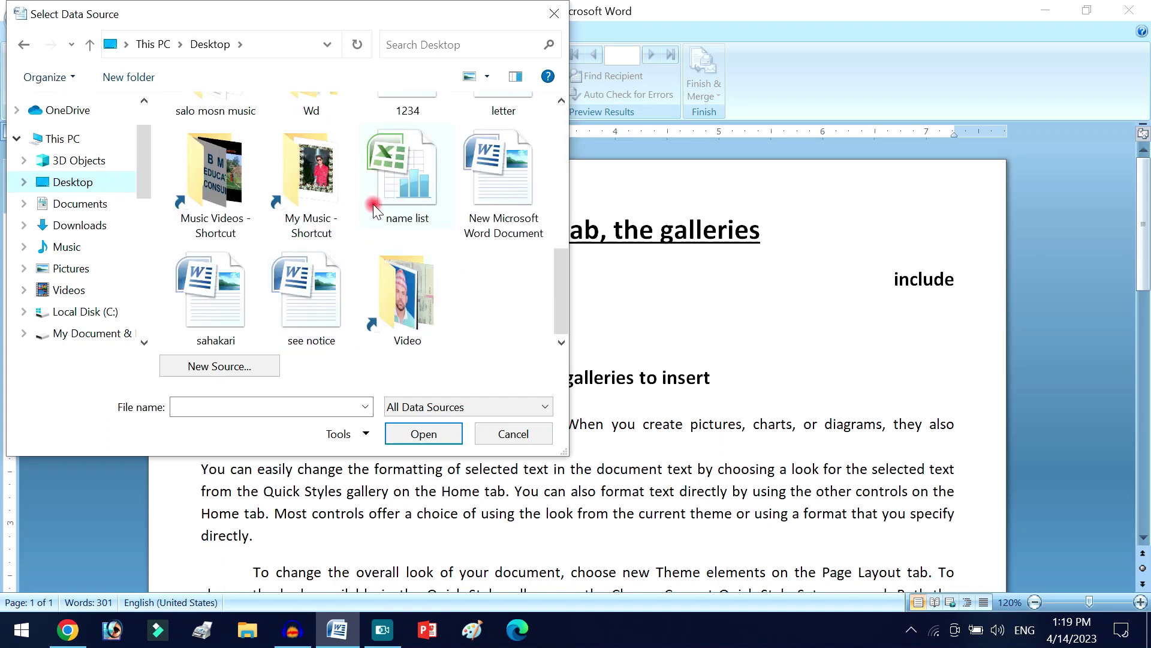
pyautogui.click(374, 209)
pyautogui.click(429, 436)
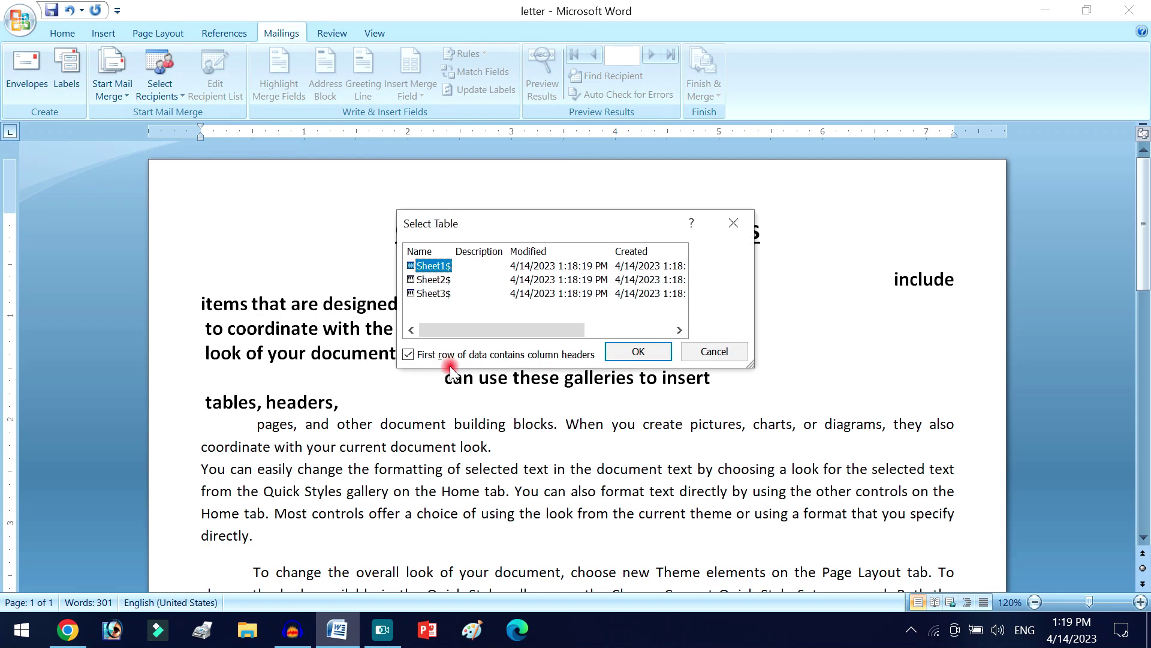
pyautogui.click(642, 352)
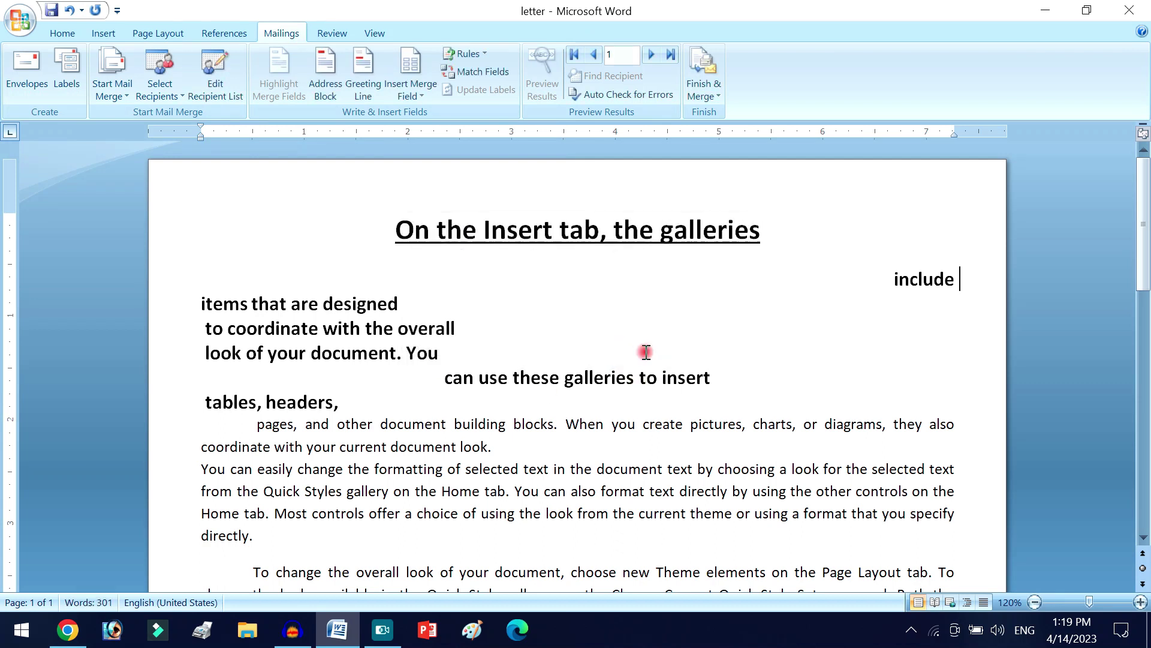
# - Insert the «Date» field after 'include' and type Name:, Address:, Phone:, Fee lines below 'directly.'
pyautogui.click(418, 93)
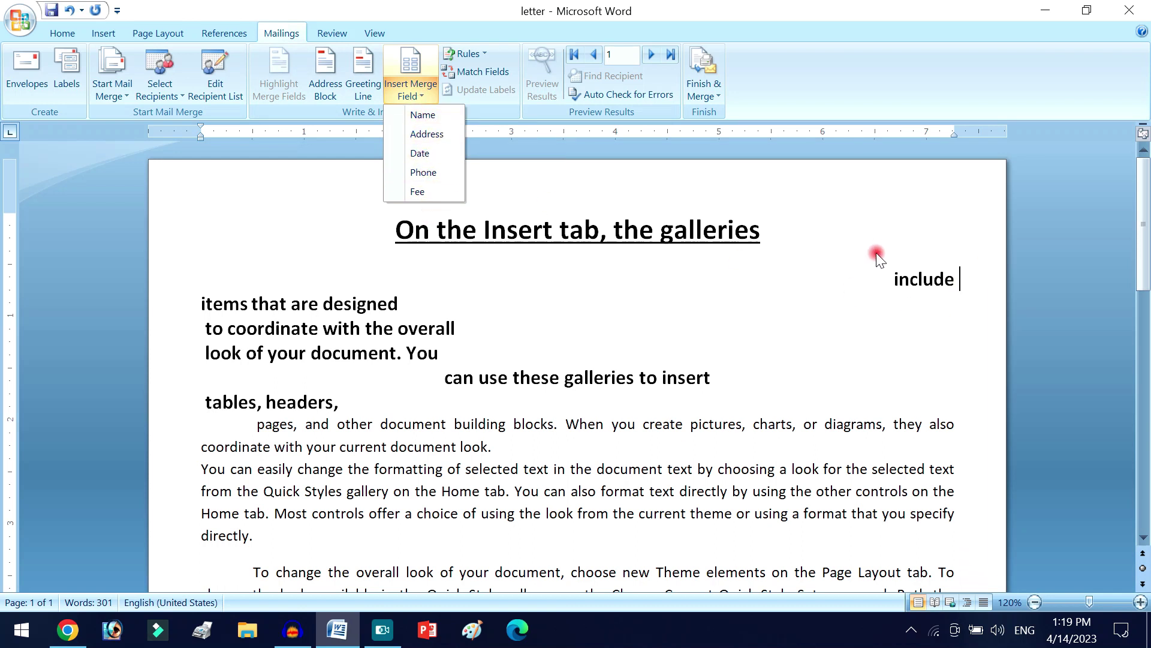
pyautogui.click(427, 152)
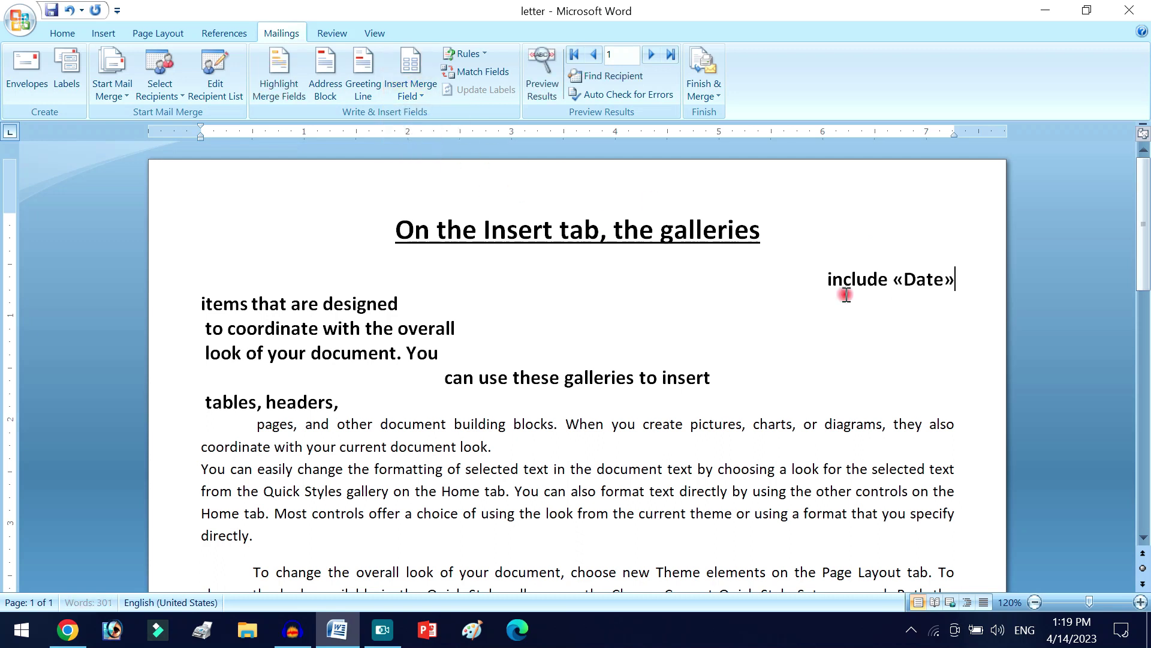
pyautogui.scroll(-8, 732, 381)
pyautogui.scroll(-1, 642, 358)
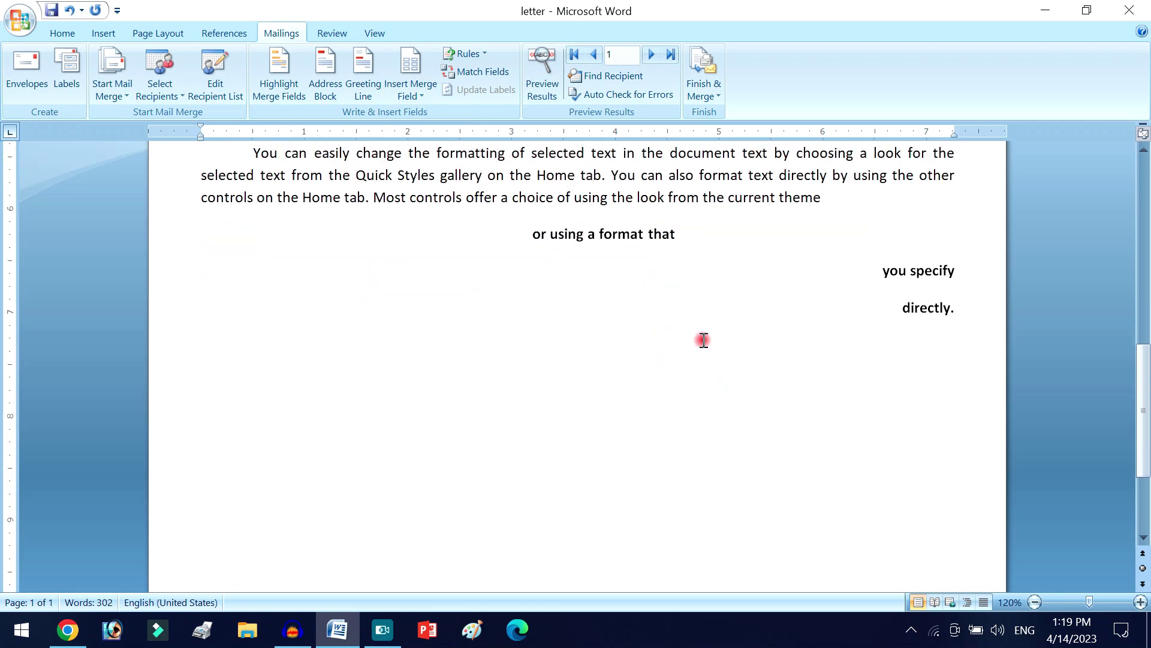
pyautogui.click(955, 270)
pyautogui.click(952, 309)
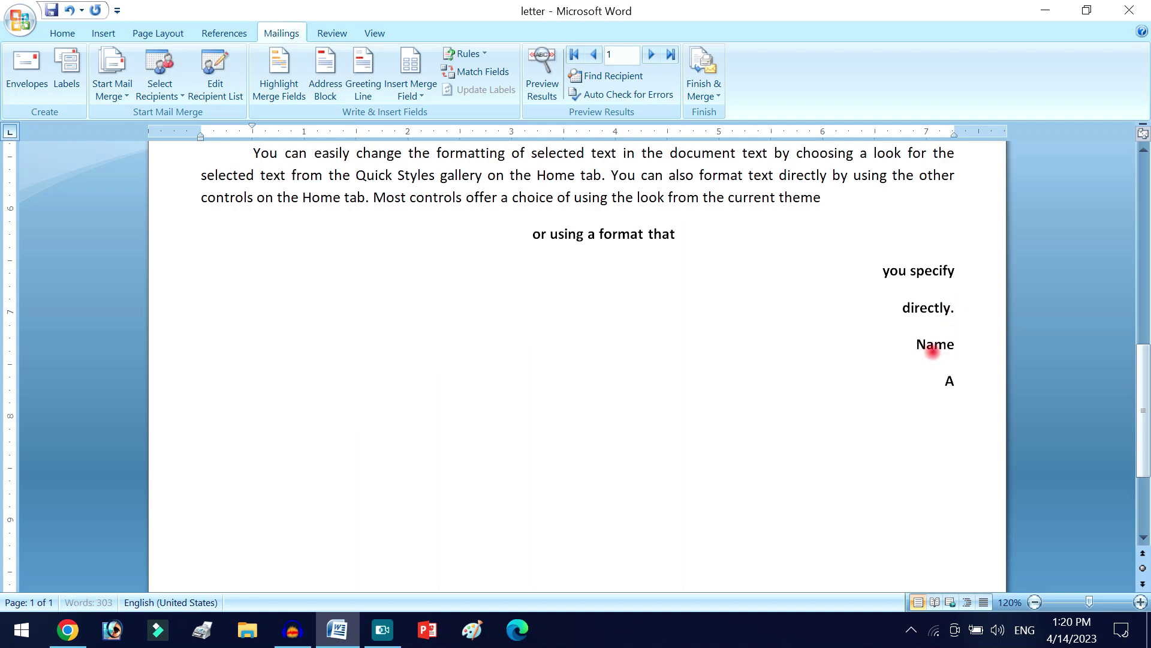
pyautogui.write('s')
pyautogui.press('BackSpace')
pyautogui.write('ss:')
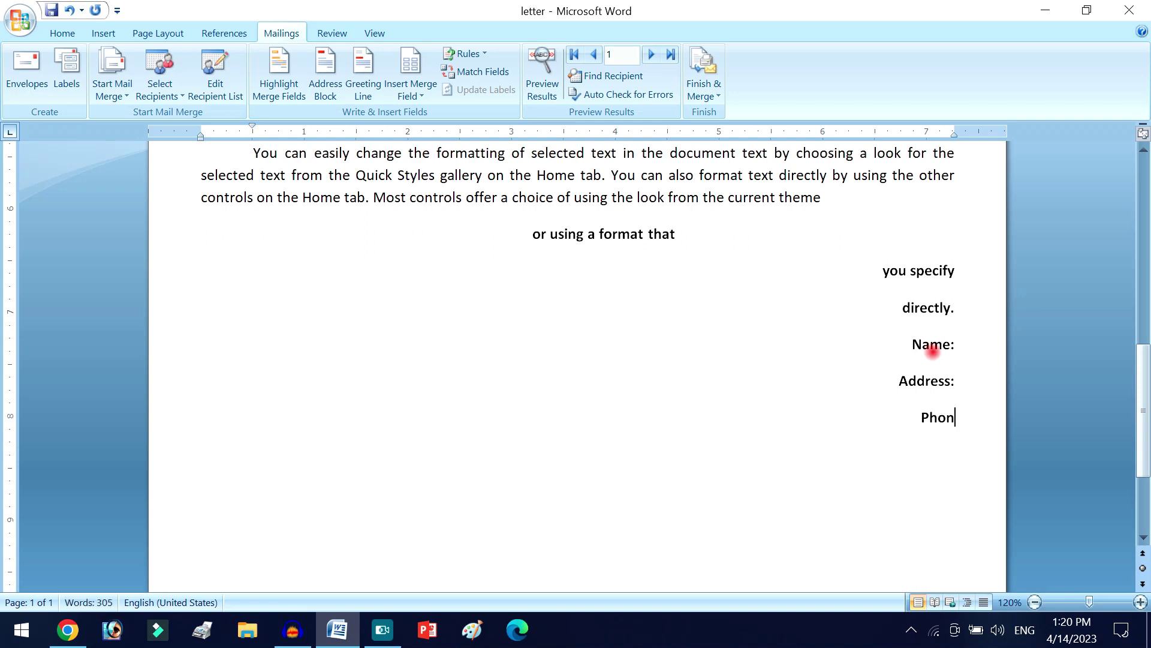
pyautogui.write('e:')
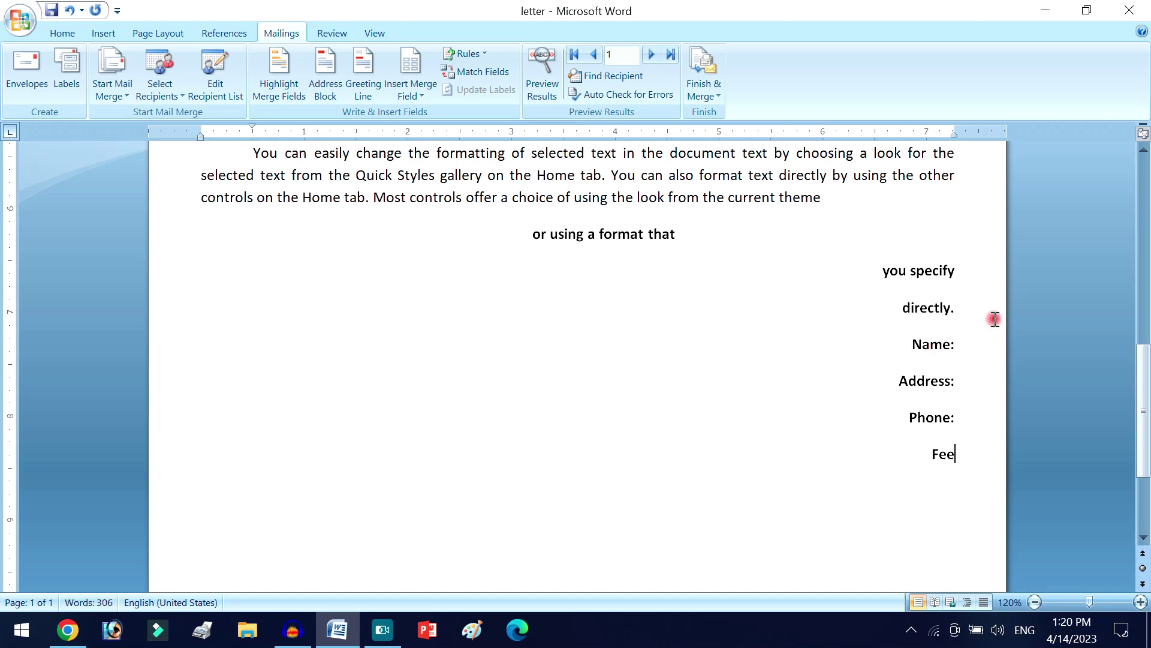
# - Remove the leftover Fee line from the bottom of the letter
pyautogui.moveTo(964, 455); pyautogui.dragTo(930, 458)
pyautogui.hotkey('ctrl', 'c')
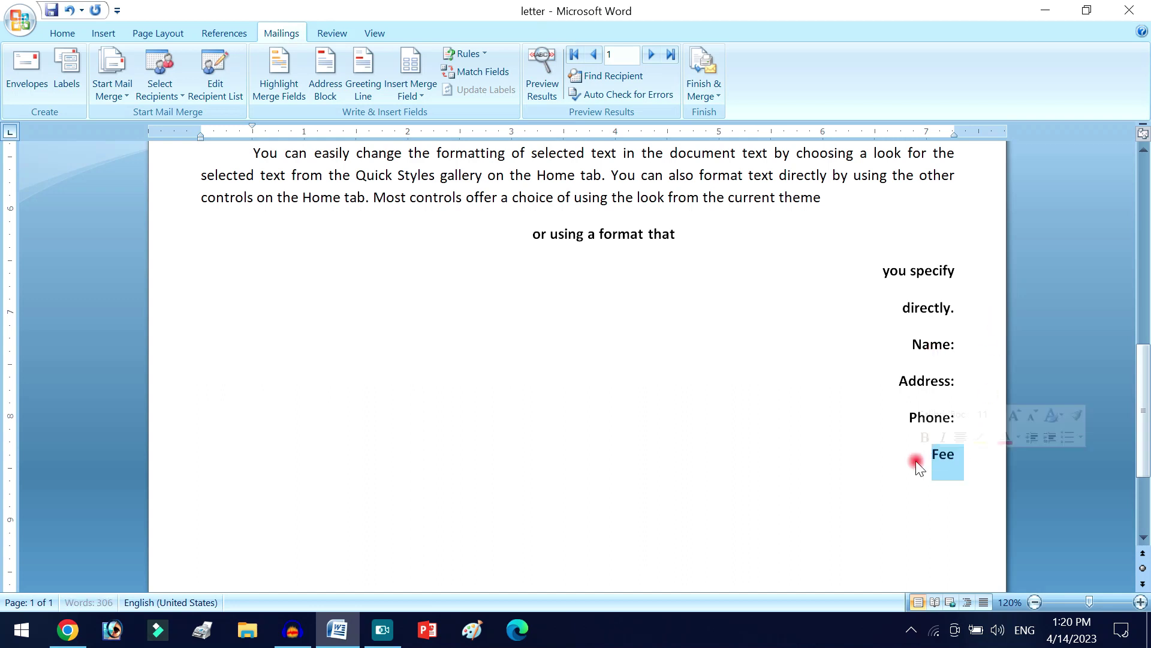
pyautogui.scroll(2, 946, 452)
pyautogui.scroll(-3, 947, 505)
pyautogui.scroll(-1, 947, 505)
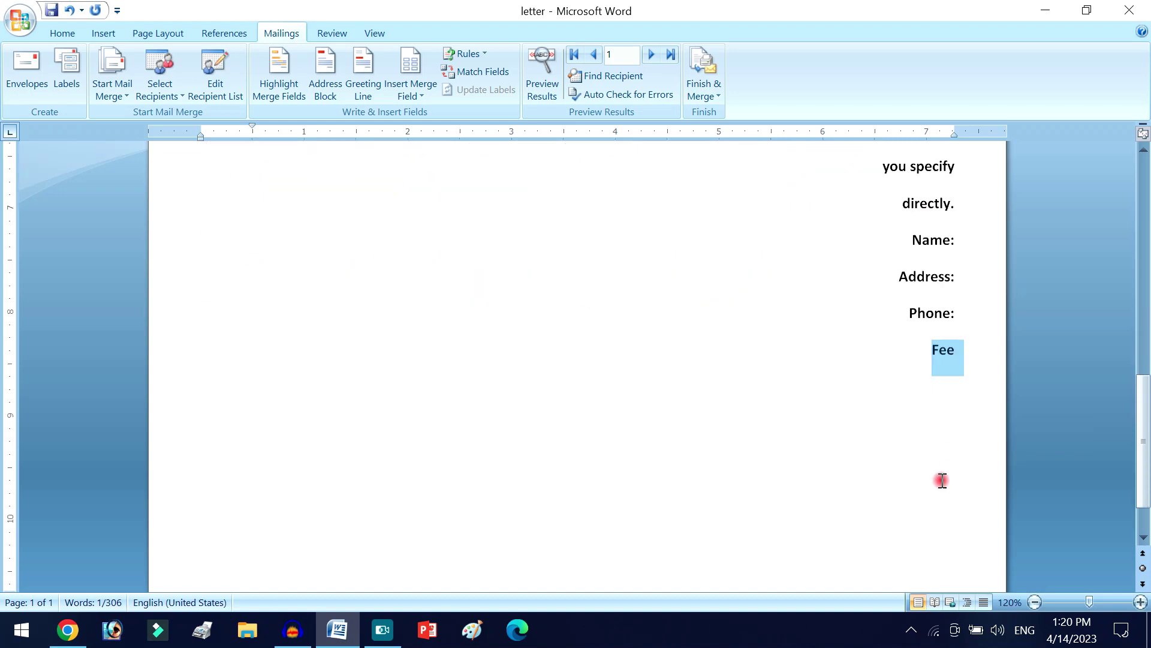
pyautogui.press('Delete')
pyautogui.scroll(9, 654, 249)
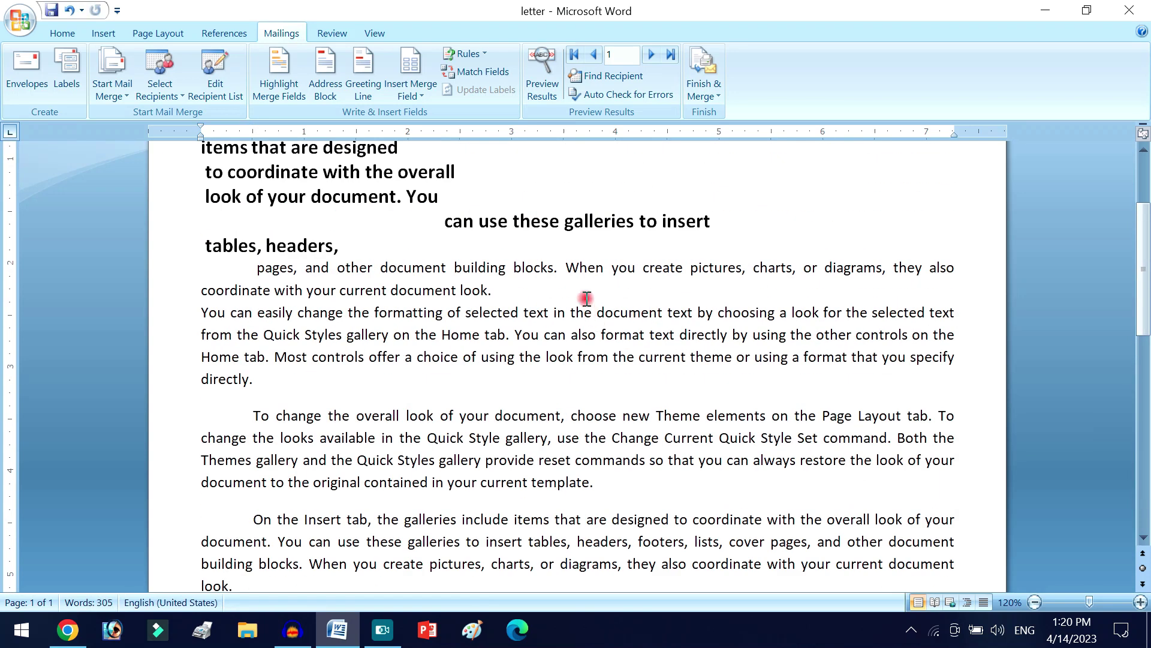
pyautogui.click(510, 289)
pyautogui.hotkey('ctrl', 'v')
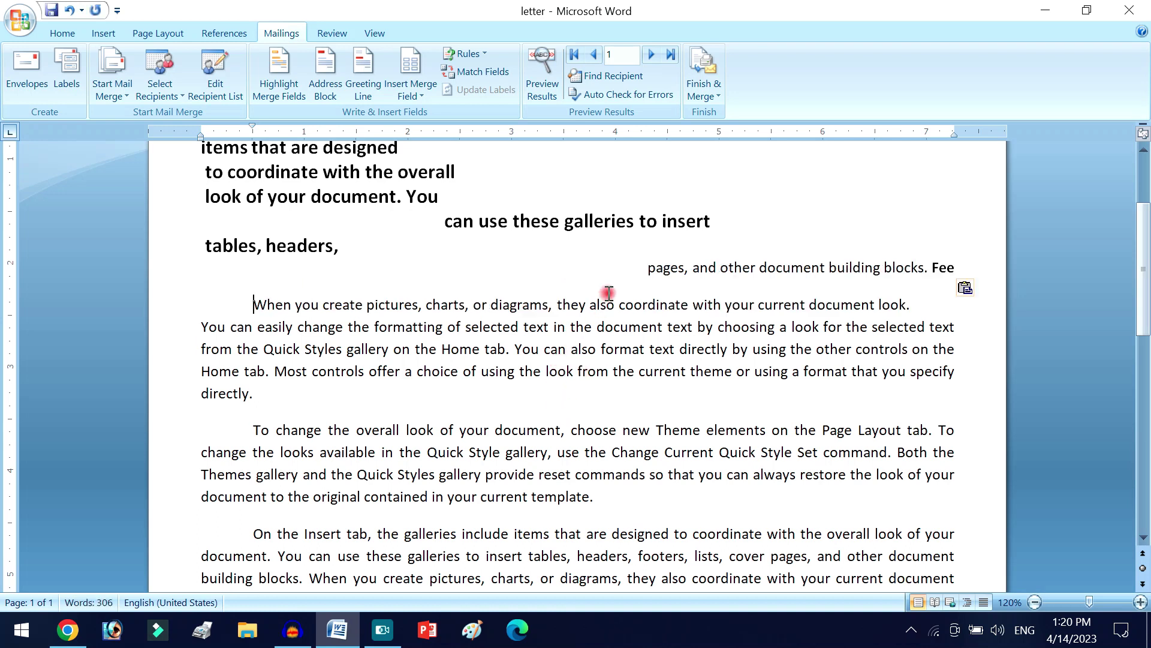
pyautogui.hotkey('ctrl', 'z')
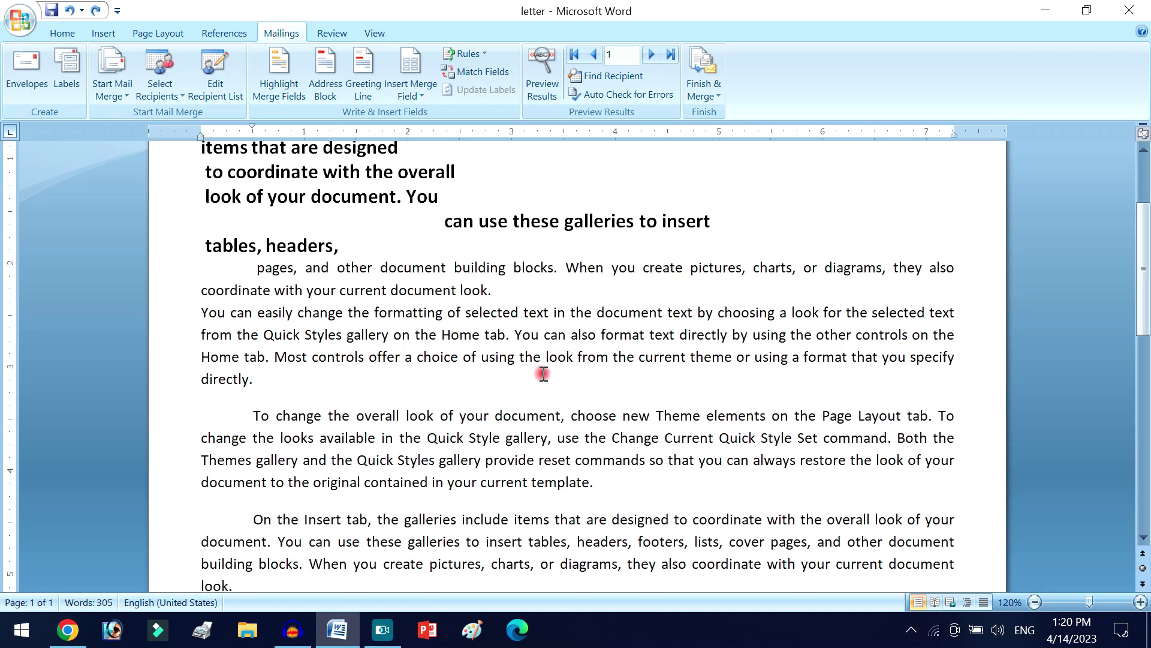
# - Type FEE in the body paragraph and insert the «Fee» merge field after it
pyautogui.write('F')
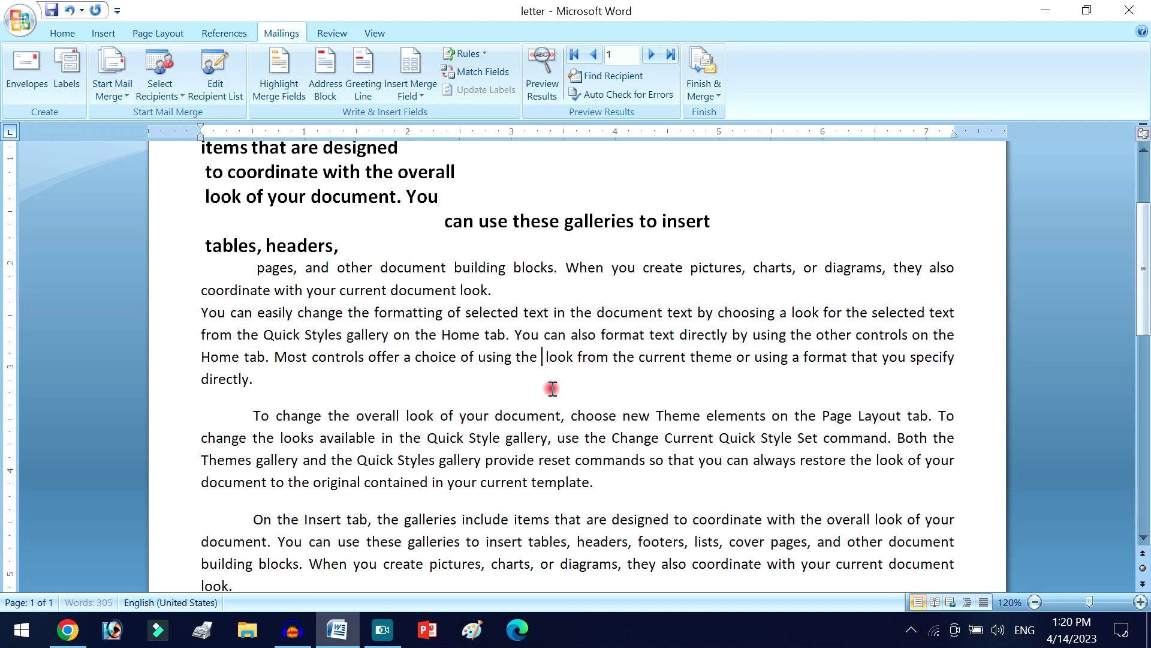
pyautogui.write('EE')
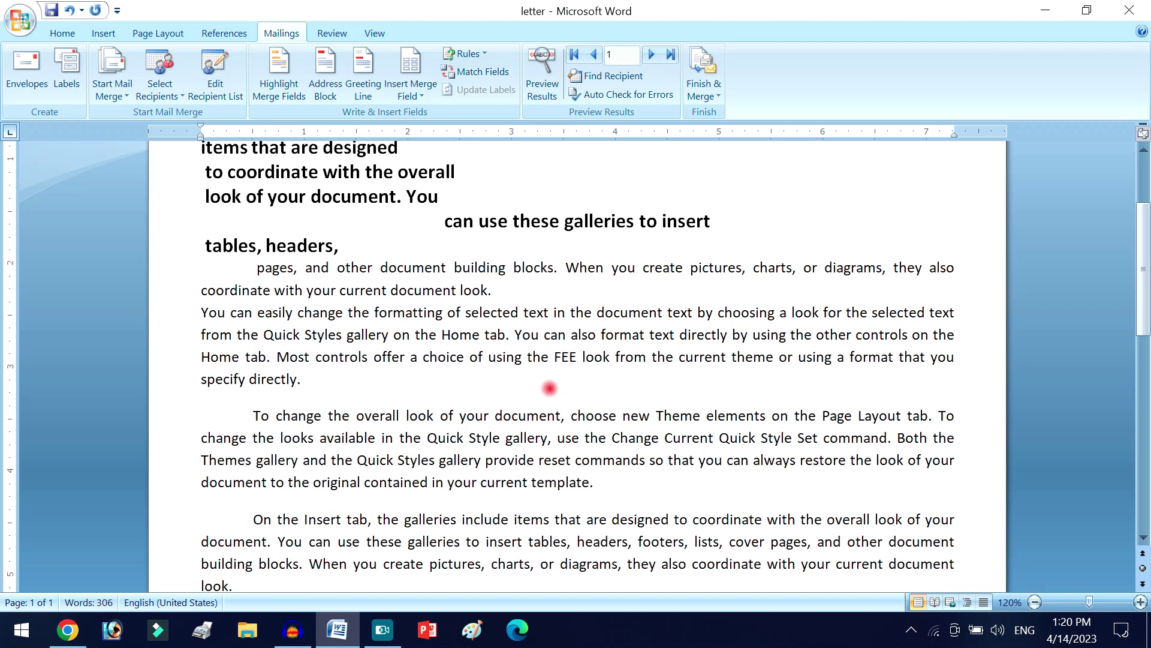
pyautogui.doubleClick(566, 358)
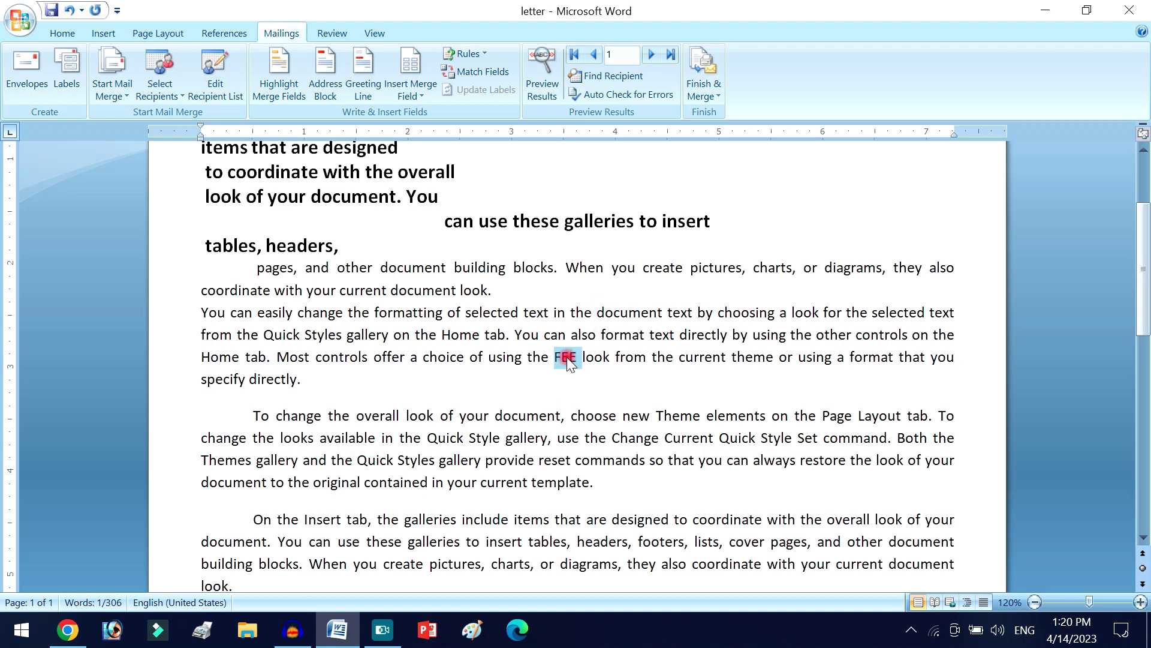
pyautogui.click(580, 366)
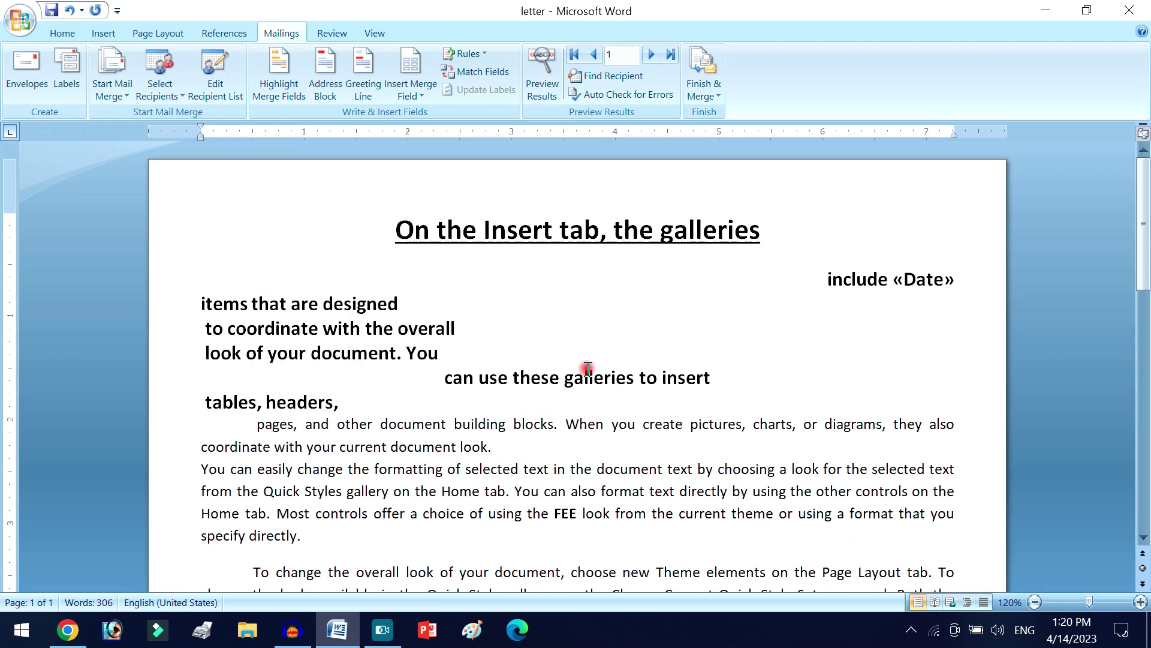
pyautogui.scroll(3, 585, 367)
pyautogui.scroll(-5, 741, 354)
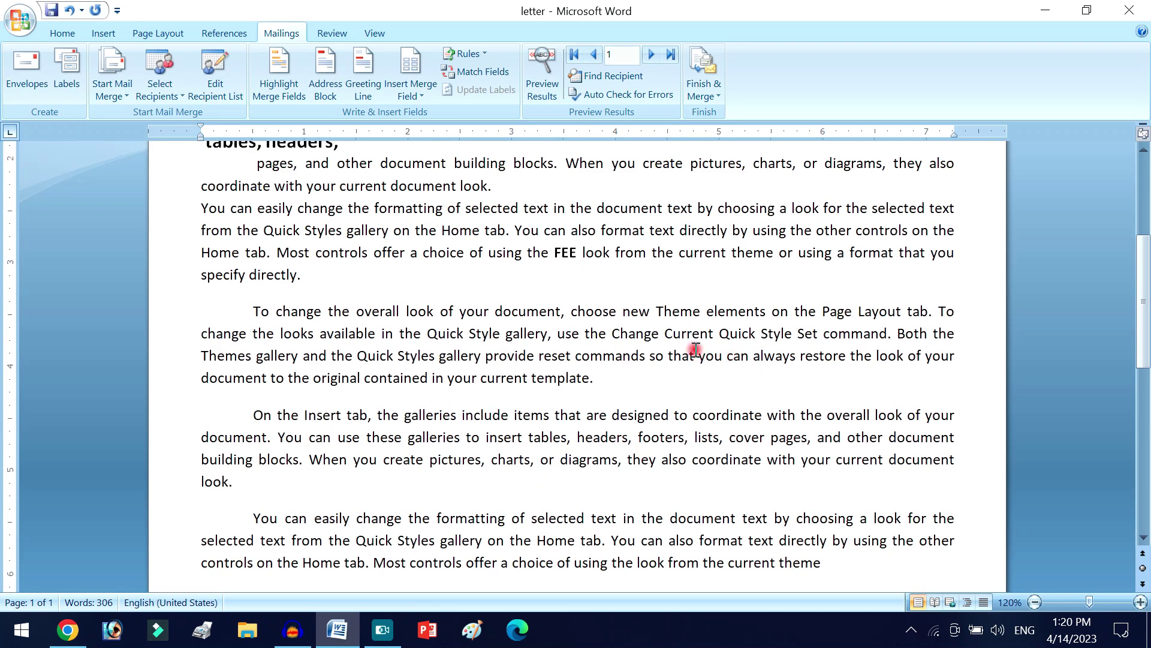
pyautogui.click(405, 90)
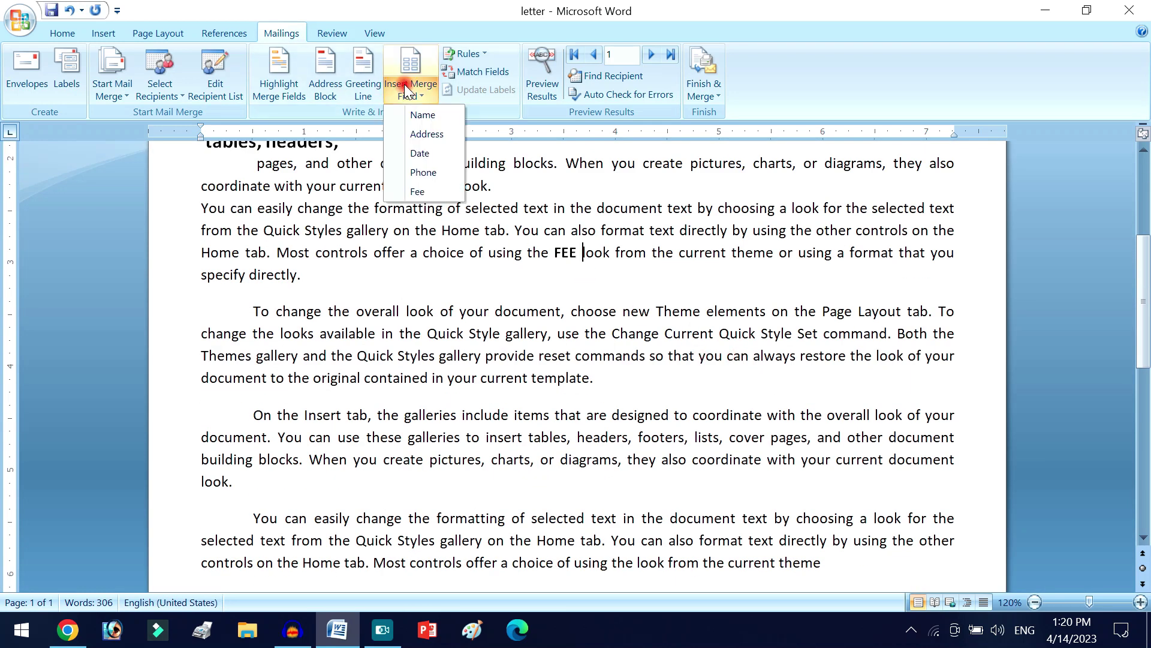
pyautogui.click(418, 191)
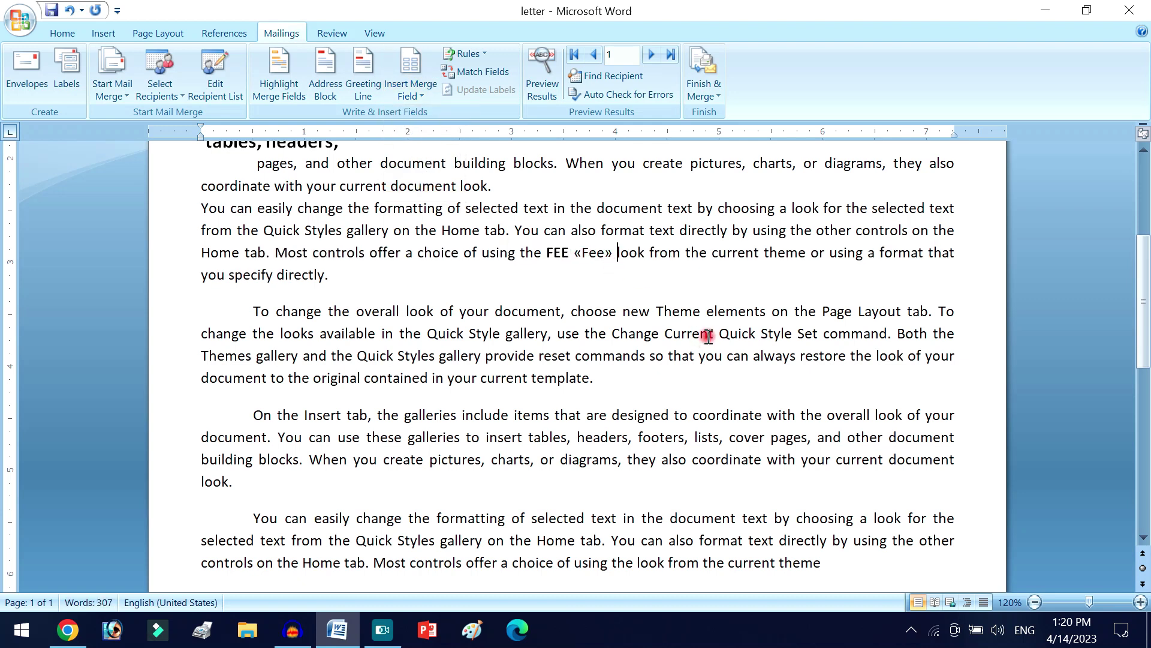
# - Insert the «Name» merge field after the Name: label
pyautogui.scroll(-6, 735, 321)
pyautogui.click(958, 292)
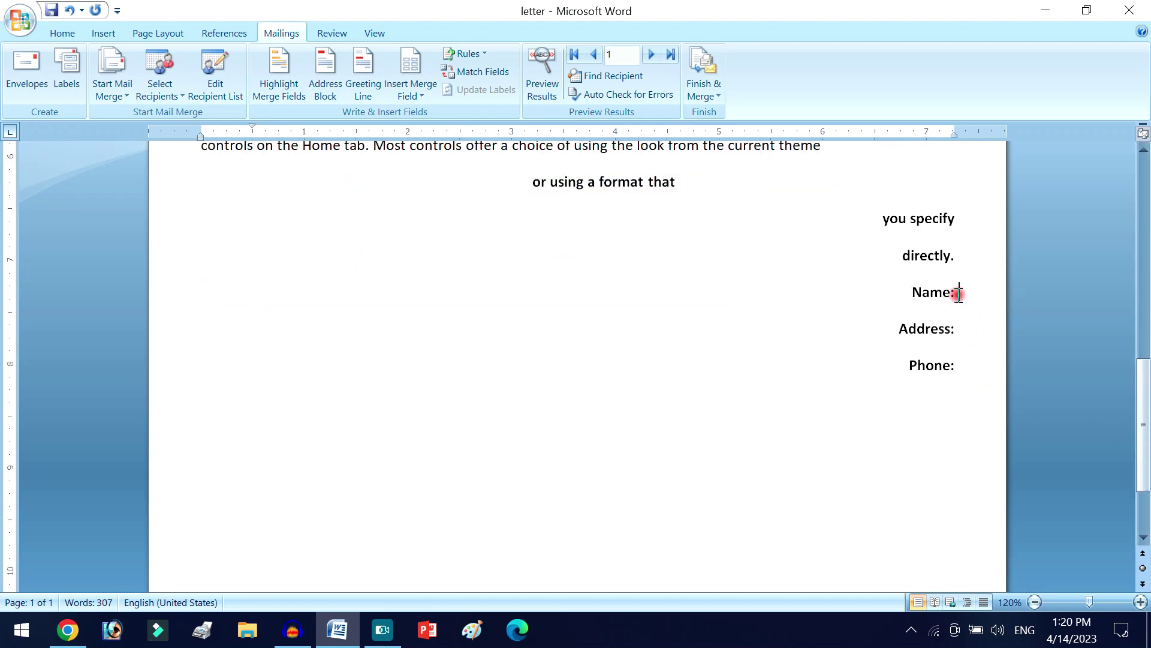
pyautogui.click(422, 97)
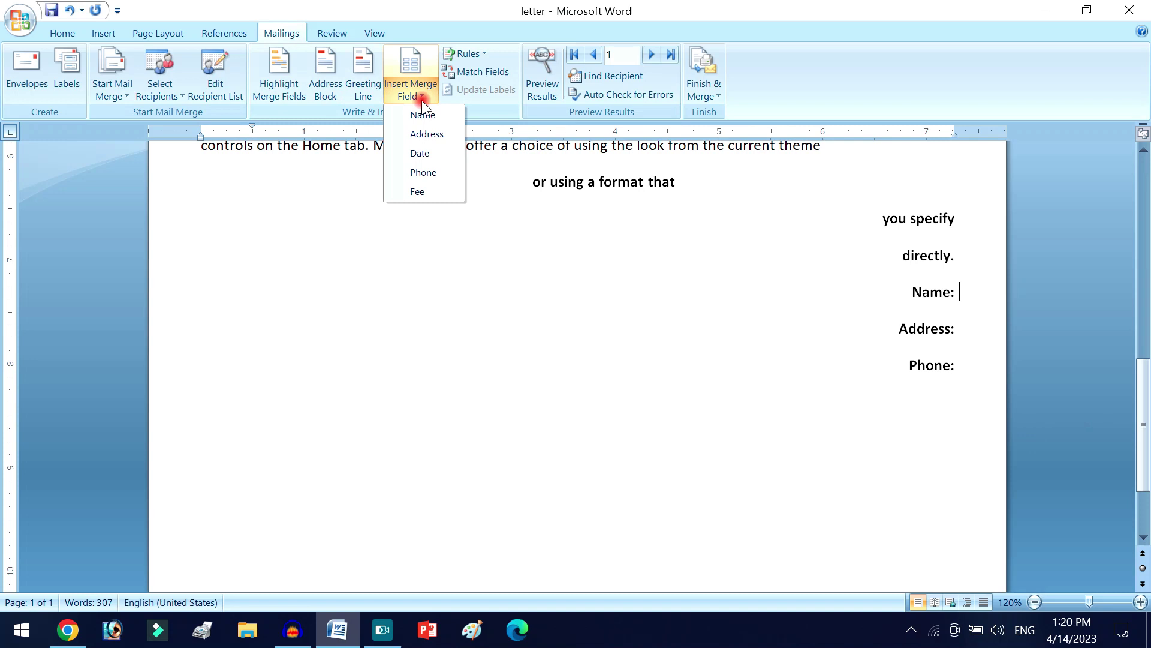
pyautogui.click(407, 71)
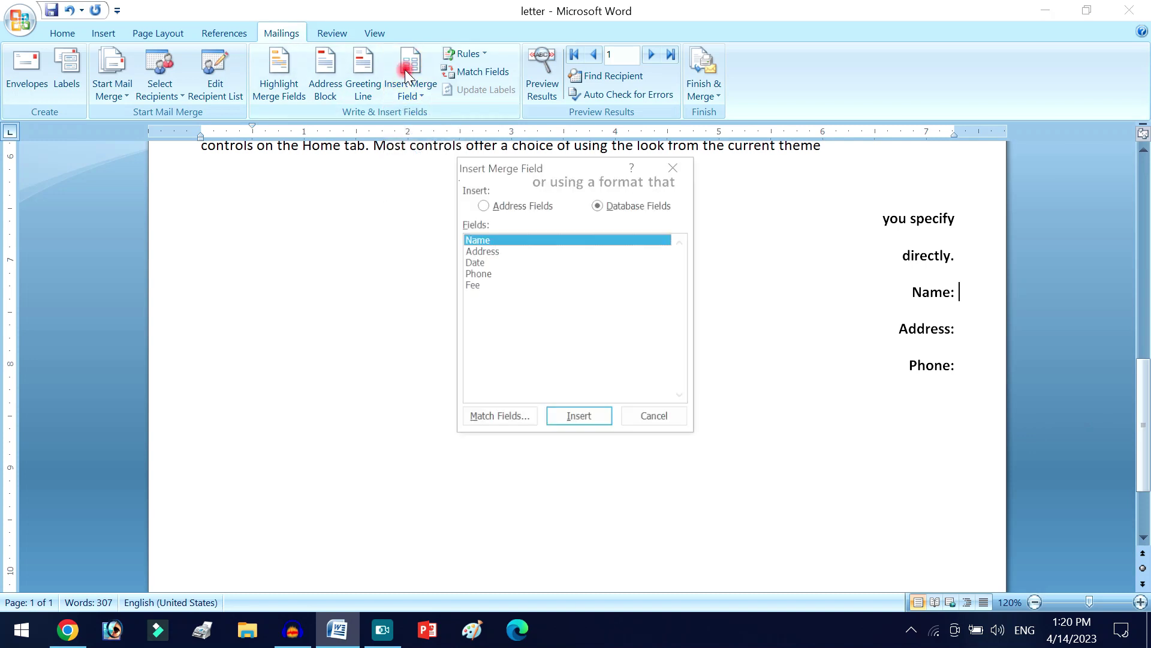
pyautogui.click(577, 422)
pyautogui.click(958, 329)
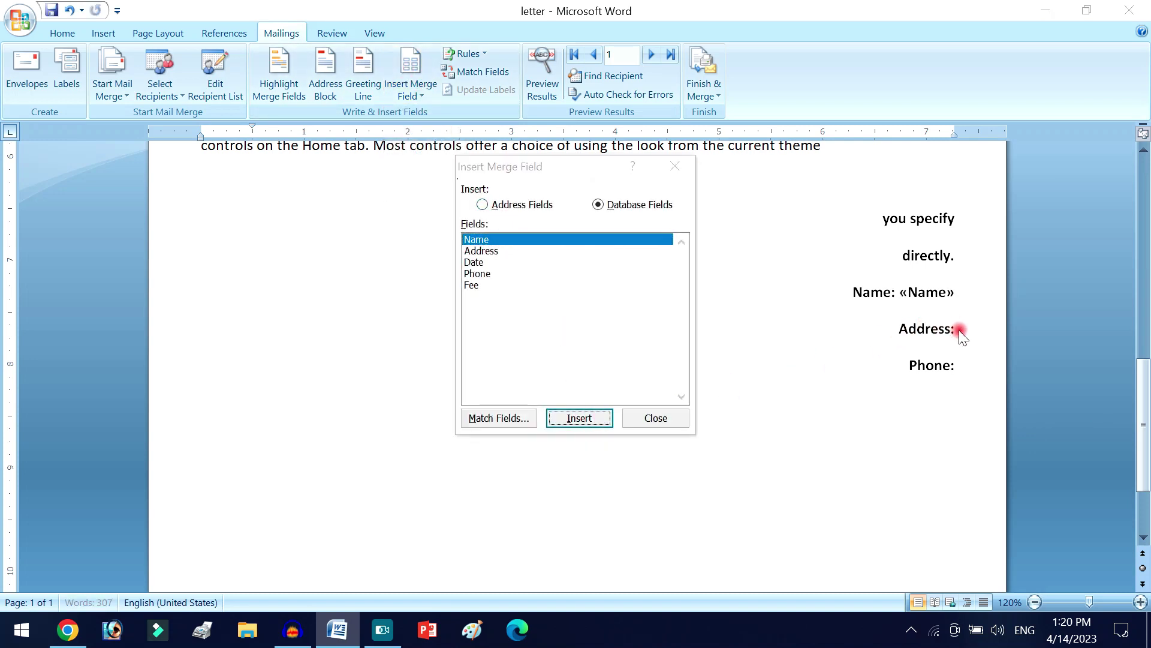
pyautogui.click(651, 418)
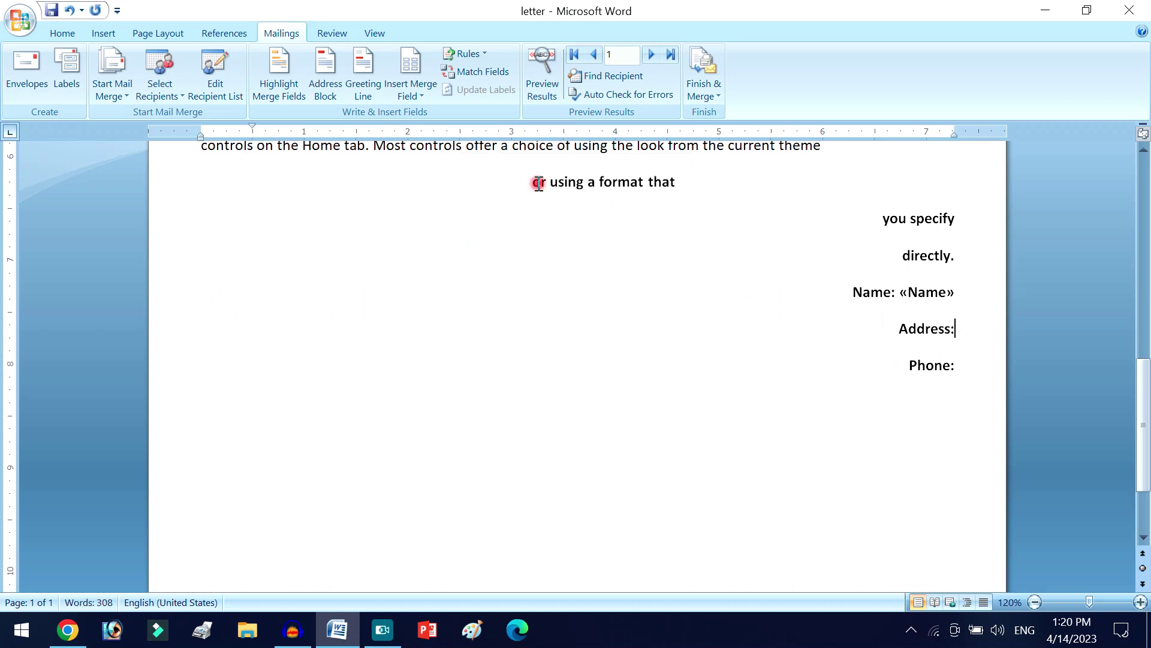
# - Insert the «Address» field after Address: and the «Phone» field after Phone:
pyautogui.click(414, 96)
pyautogui.click(419, 134)
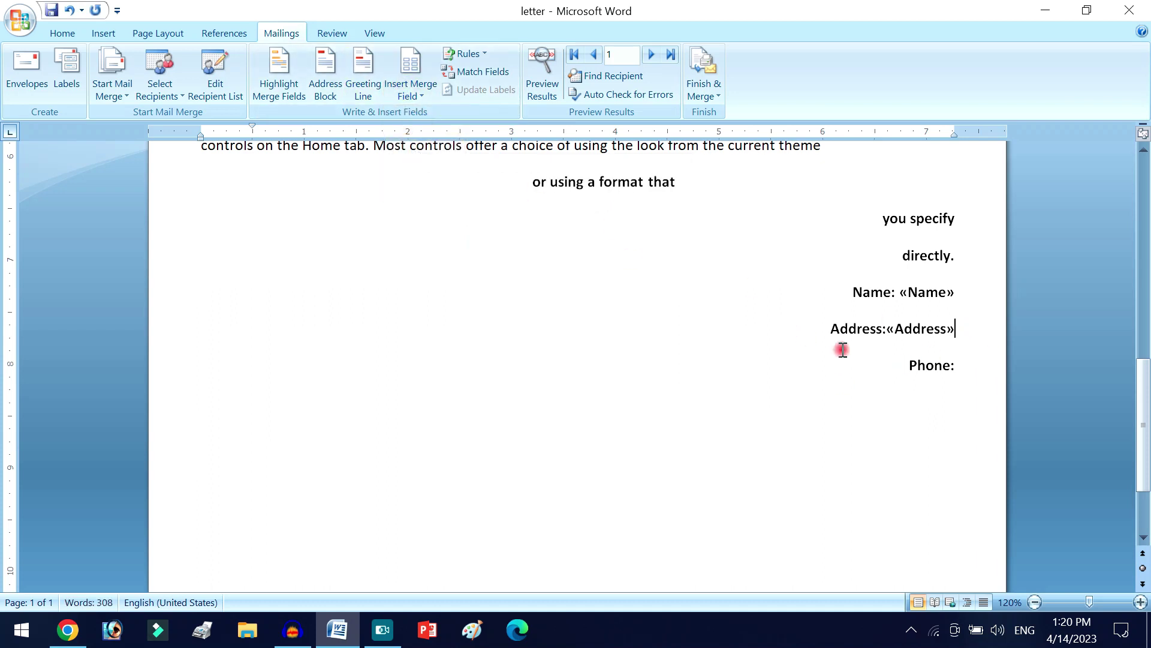
pyautogui.click(888, 328)
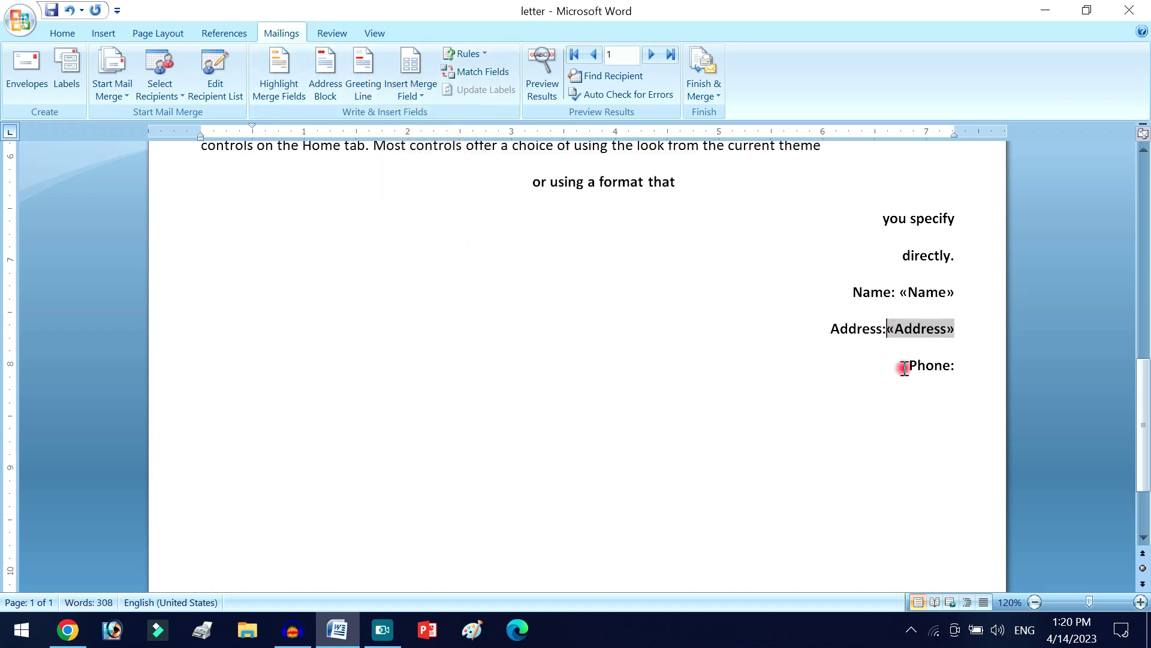
pyautogui.click(959, 362)
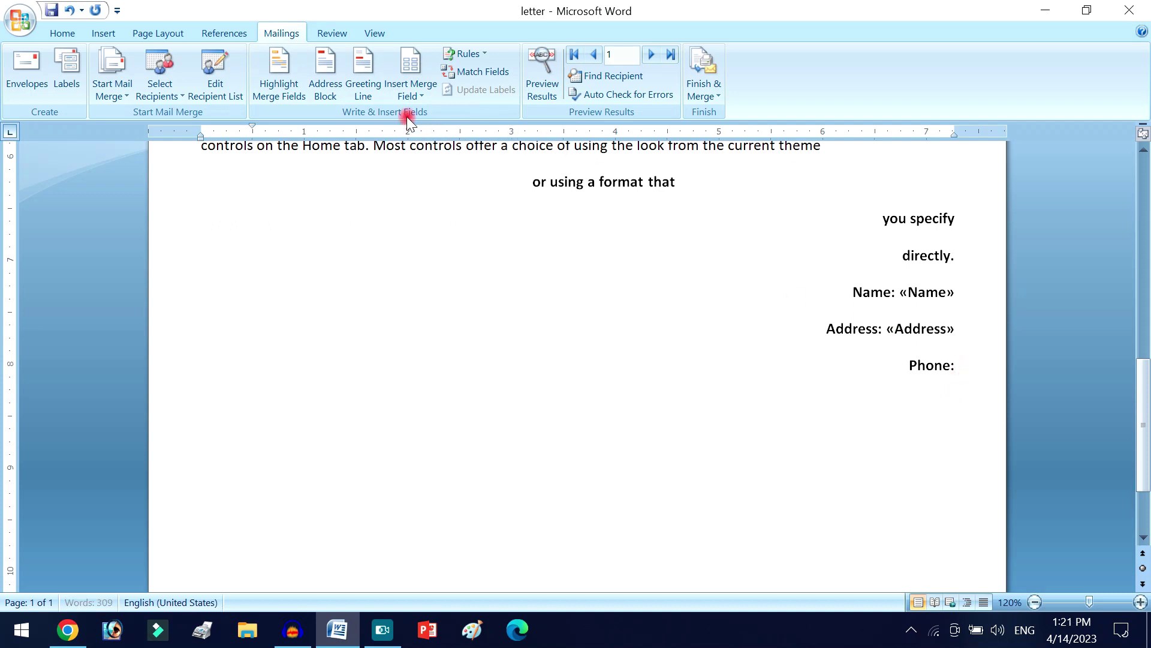
pyautogui.click(415, 92)
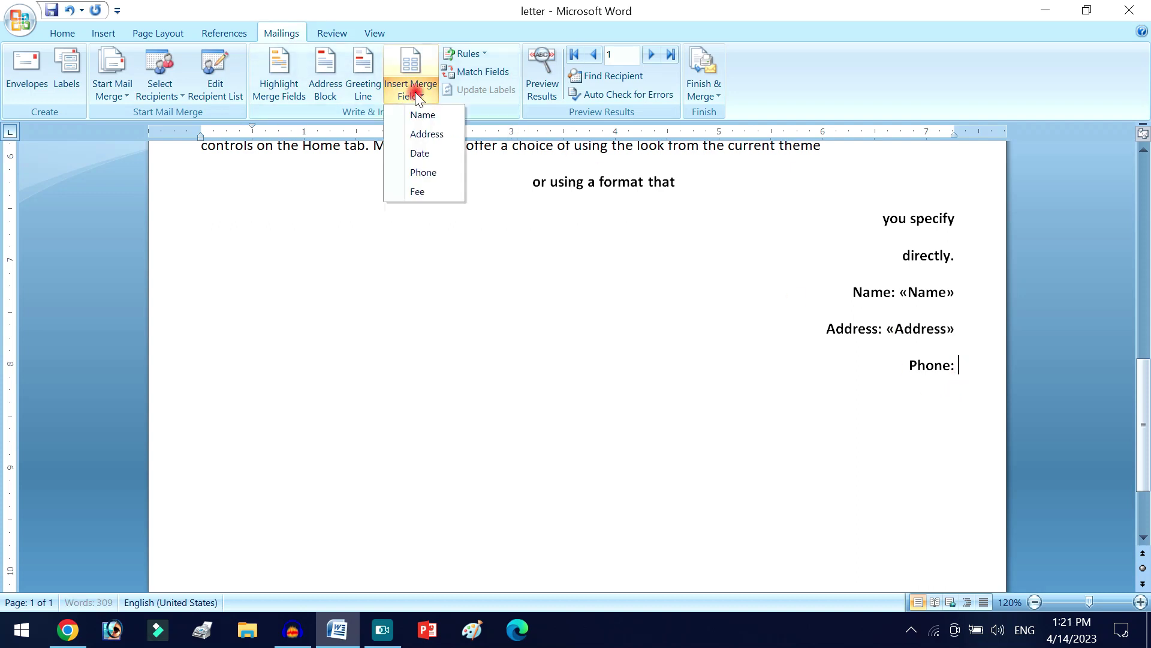
pyautogui.click(430, 171)
pyautogui.scroll(3, 912, 376)
pyautogui.scroll(-3, 664, 340)
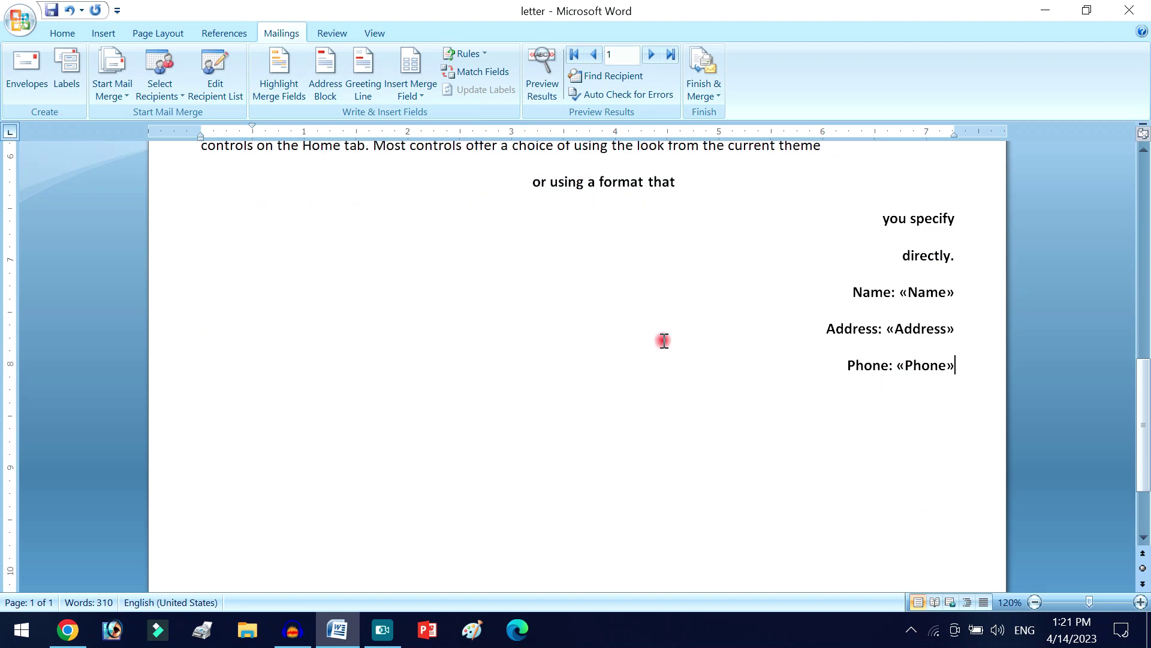
pyautogui.keyDown('ctrl'); pyautogui.scroll(-7, 664, 340); pyautogui.keyUp('ctrl')
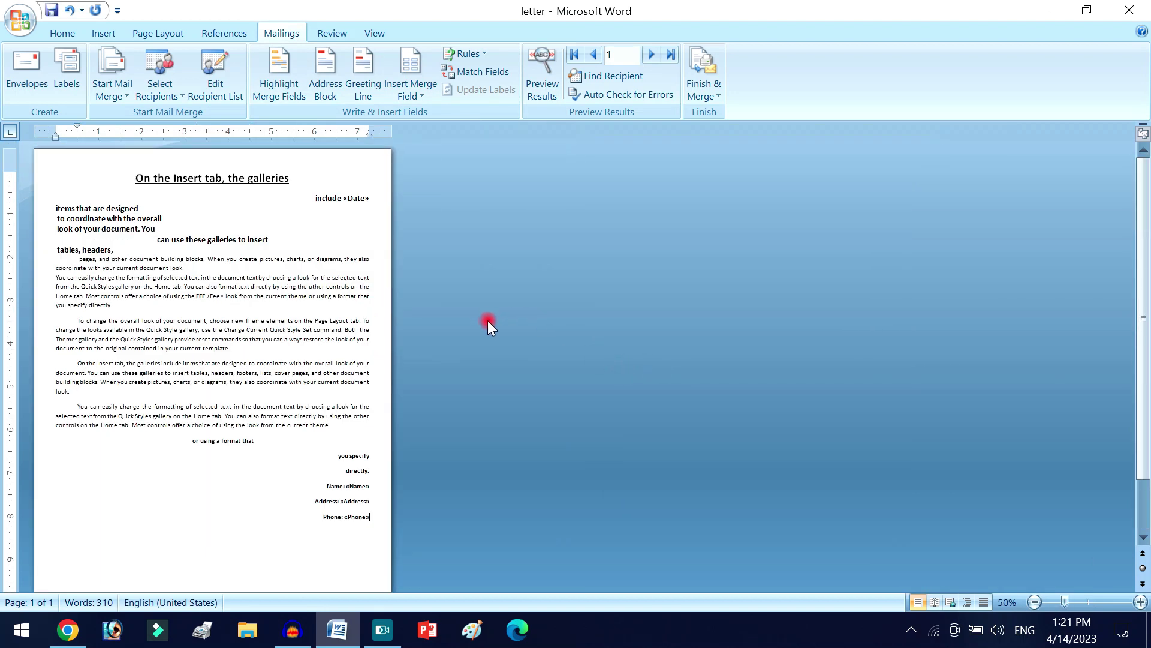
# - Check the letter's «Fee», «Name», «Address» and «Phone» fields, then choose Finish & Merge
pyautogui.keyDown('ctrl'); pyautogui.scroll(-4, 326, 290); pyautogui.keyUp('ctrl')
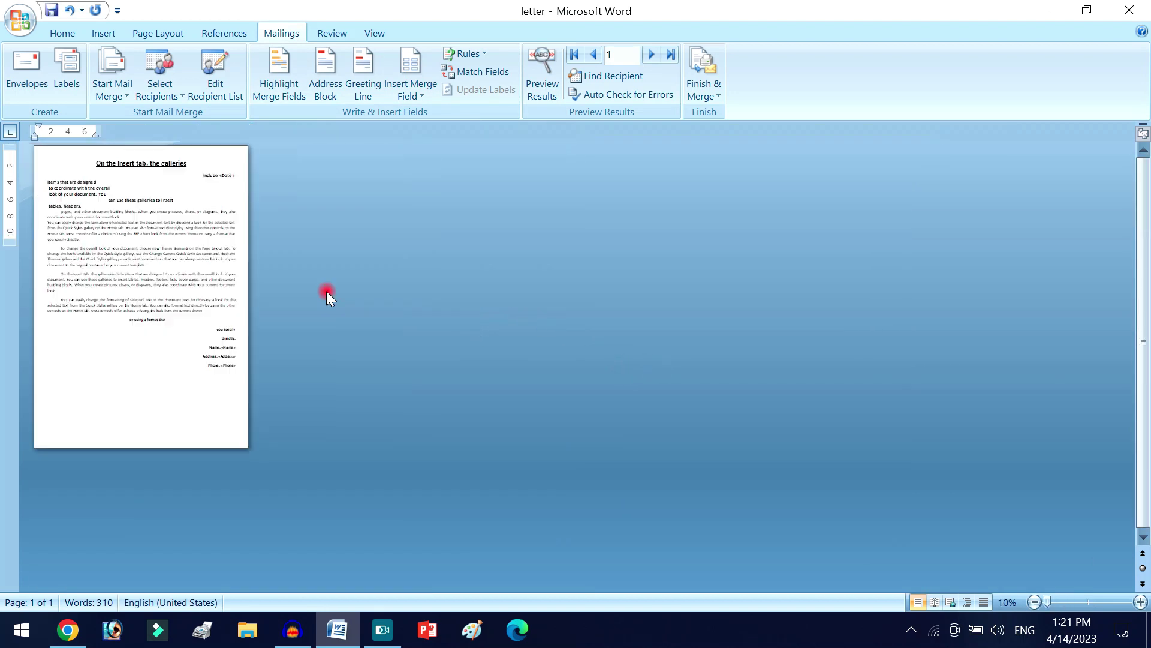
pyautogui.keyDown('ctrl'); pyautogui.scroll(4, 327, 291); pyautogui.keyUp('ctrl')
pyautogui.keyDown('ctrl'); pyautogui.scroll(5, 326, 291); pyautogui.keyUp('ctrl')
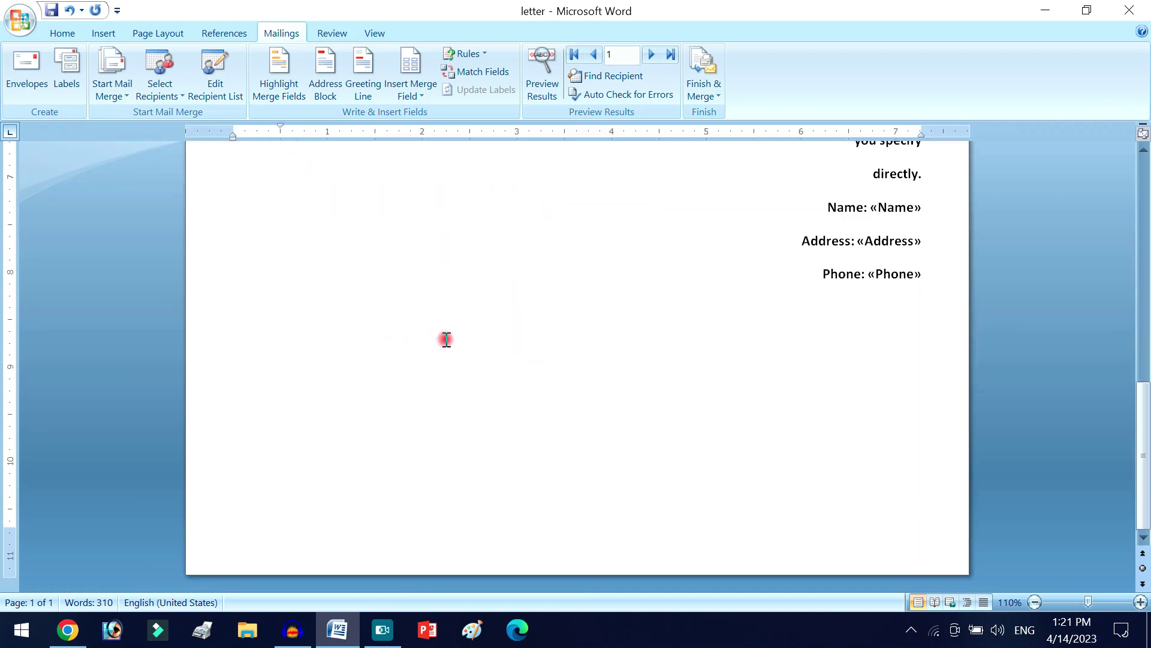
pyautogui.scroll(3, 442, 336)
pyautogui.keyDown('ctrl'); pyautogui.scroll(-4, 463, 342); pyautogui.keyUp('ctrl')
pyautogui.scroll(5, 456, 354)
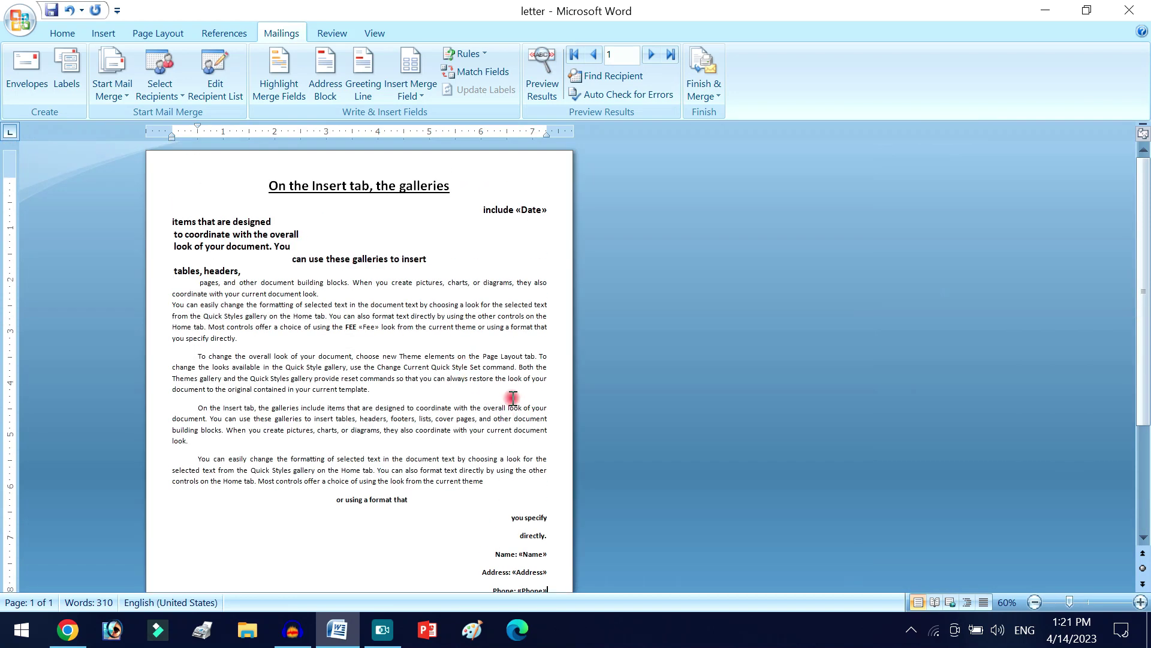
pyautogui.scroll(-3, 513, 379)
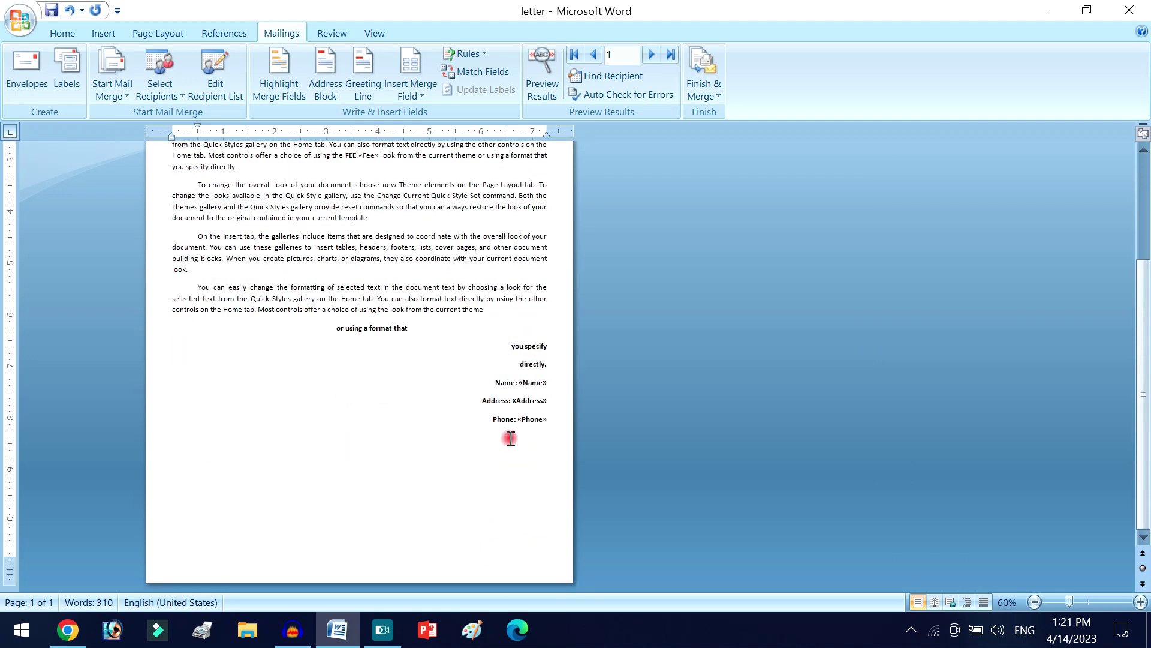
pyautogui.keyDown('ctrl'); pyautogui.scroll(8, 510, 439); pyautogui.keyUp('ctrl')
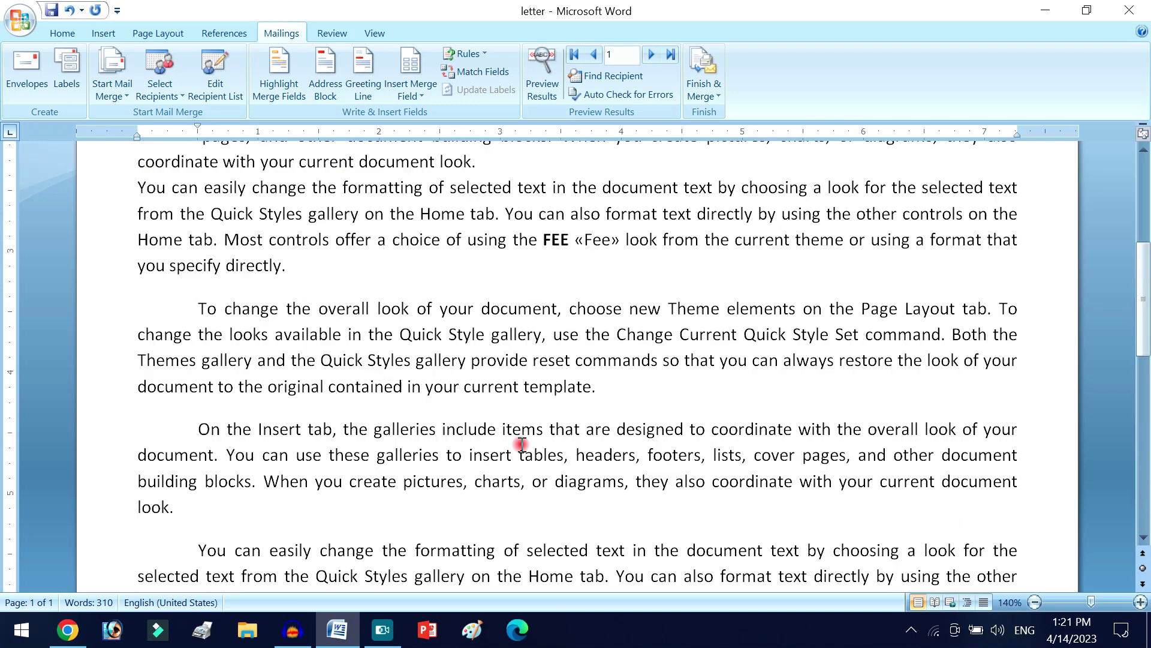
pyautogui.keyDown('ctrl'); pyautogui.scroll(-8, 522, 444); pyautogui.keyUp('ctrl')
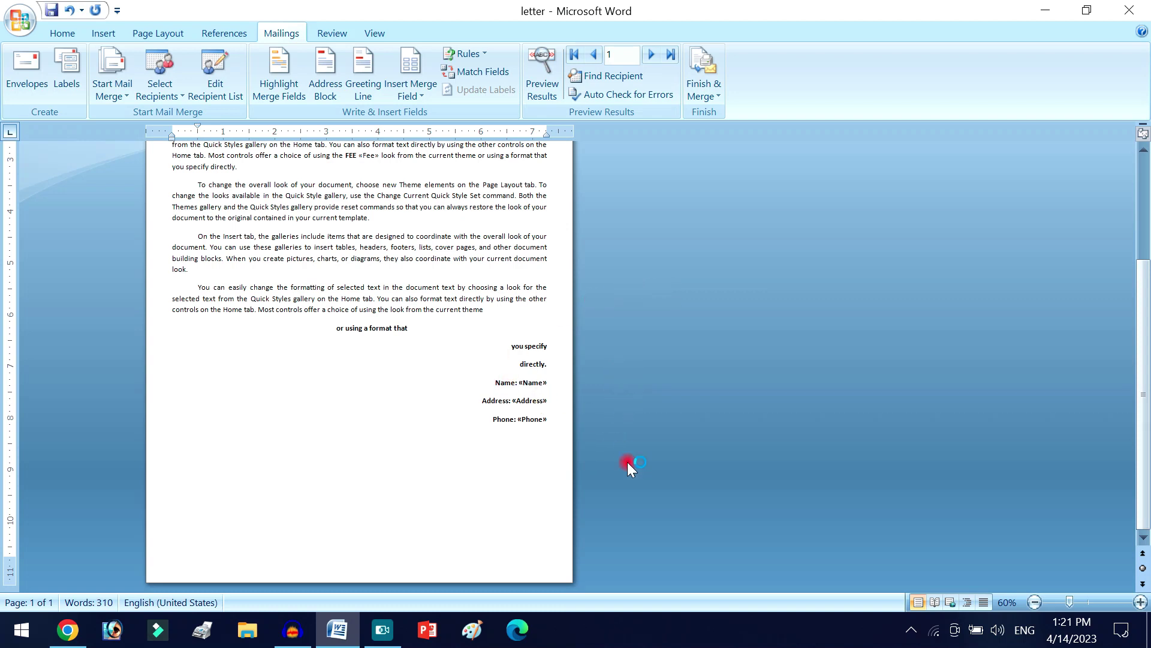
pyautogui.click(699, 86)
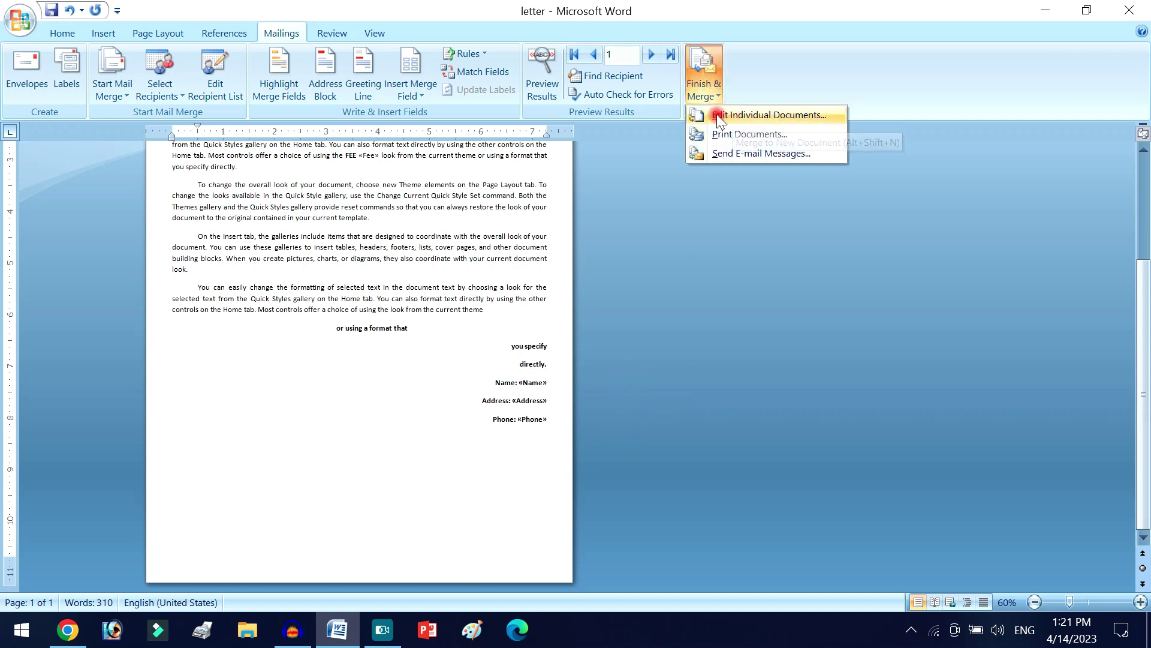
# - Merge All records as individual documents into the new document Letters1
pyautogui.click(745, 114)
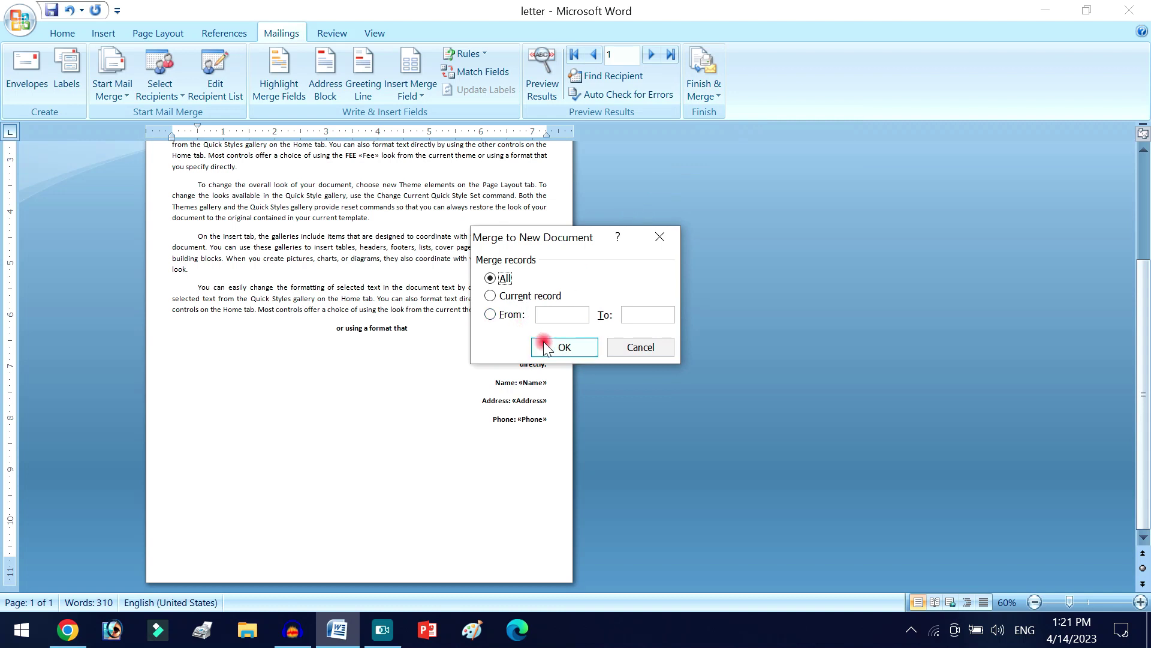
pyautogui.click(564, 348)
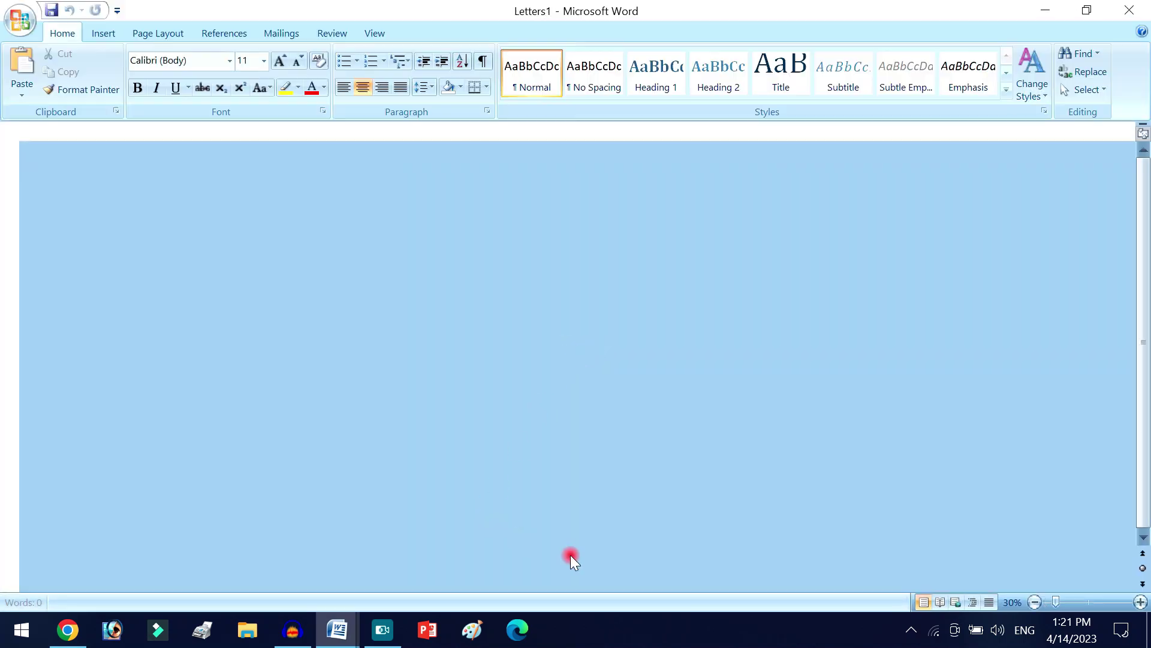
pyautogui.scroll(-3, 334, 334)
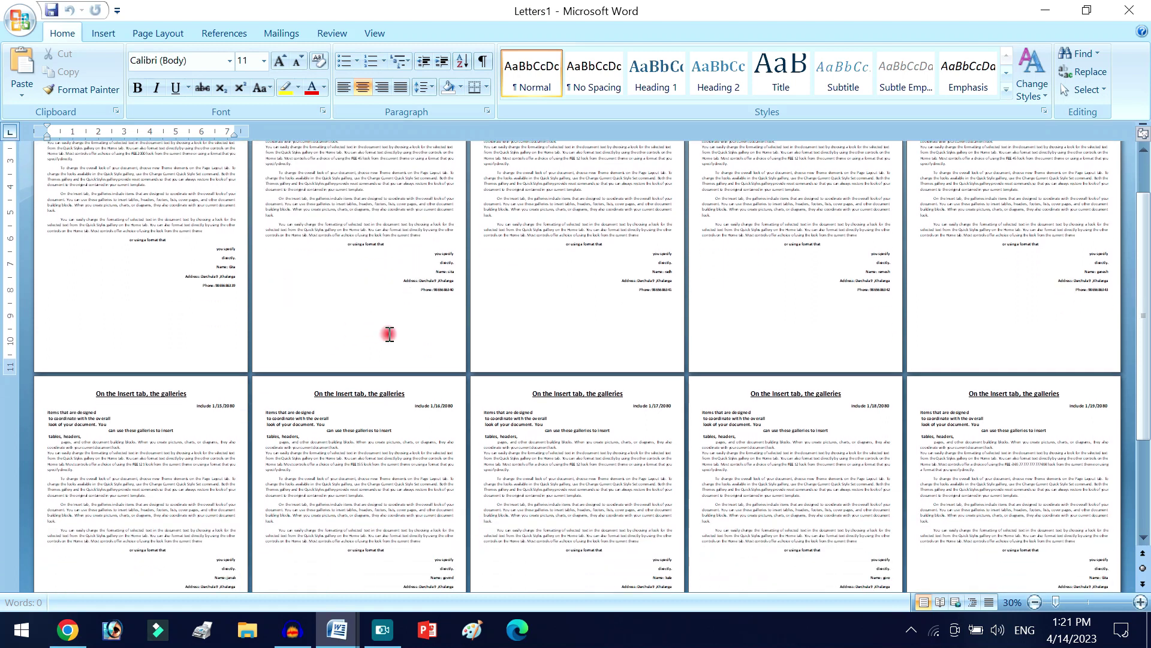
pyautogui.scroll(-5, 386, 347)
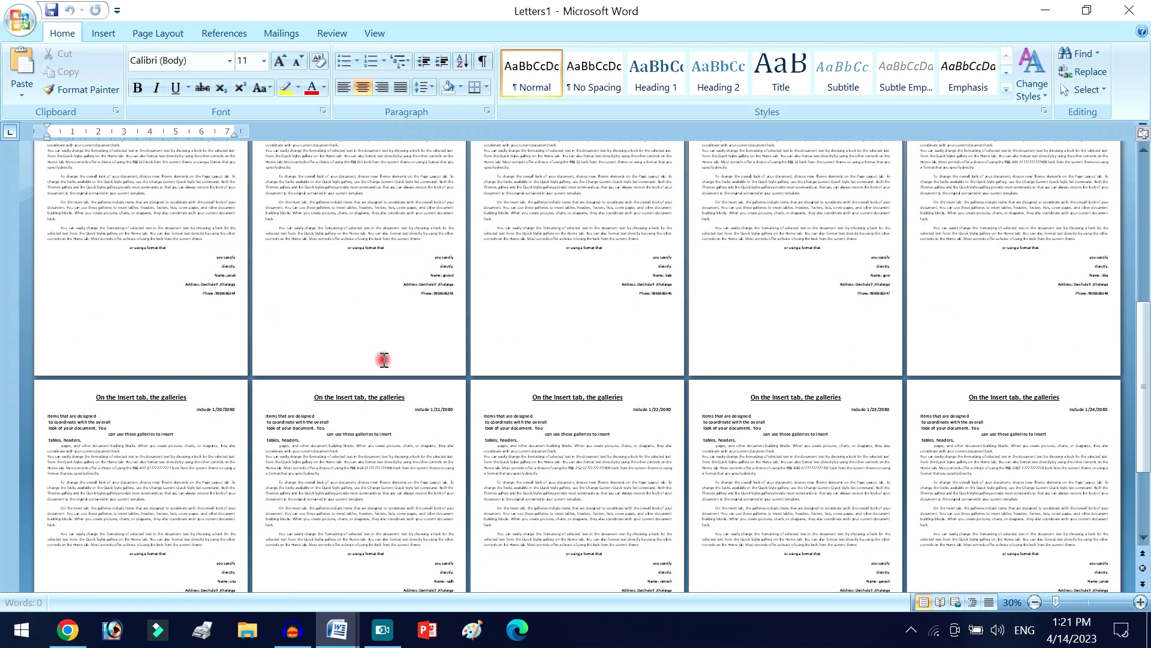
pyautogui.click(388, 442)
pyautogui.scroll(-5, 408, 440)
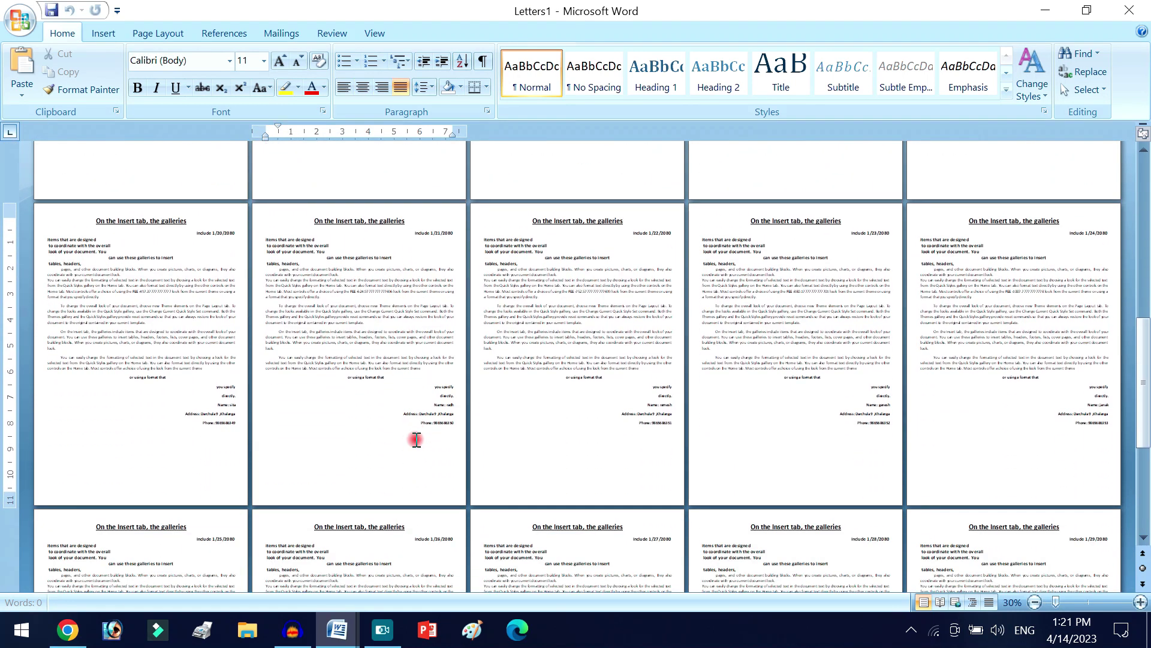
pyautogui.scroll(-4, 415, 436)
pyautogui.scroll(7, 412, 437)
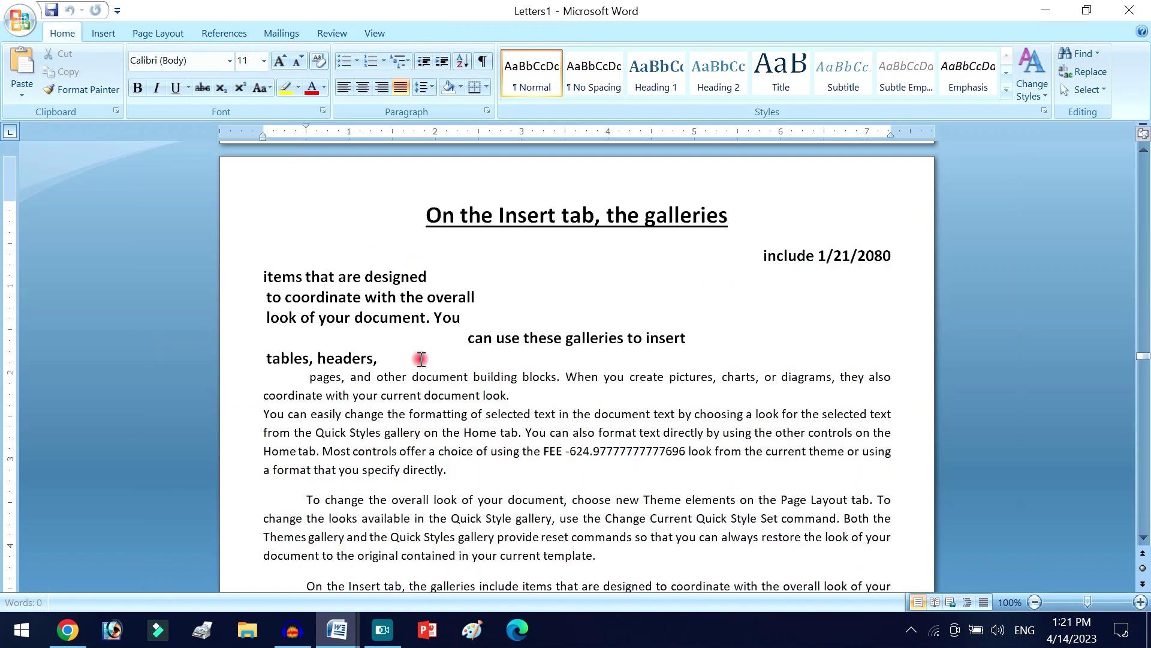
pyautogui.scroll(-5, 419, 288)
pyautogui.scroll(7, 422, 356)
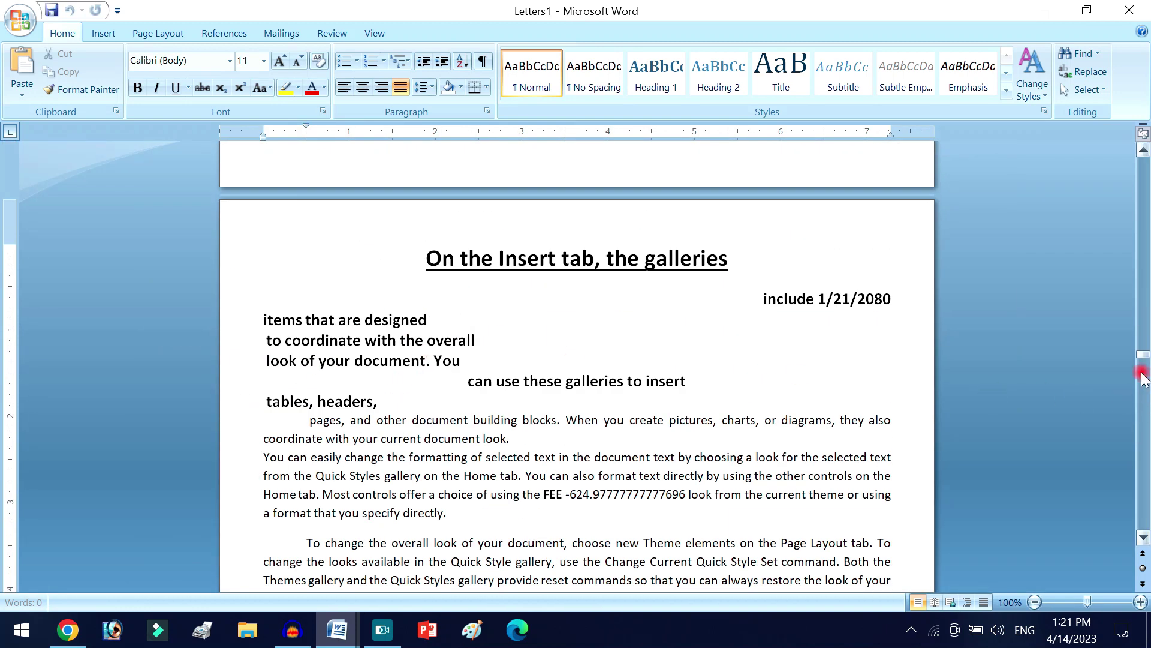
pyautogui.moveTo(1143, 354); pyautogui.dragTo(1143, 162)
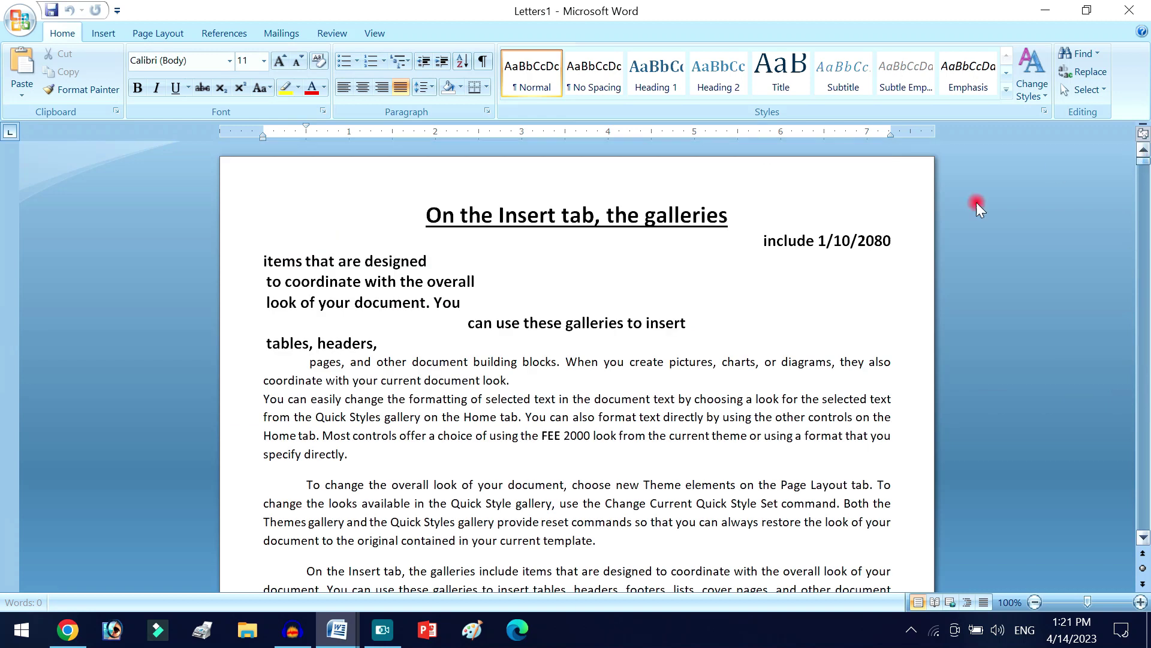
pyautogui.click(875, 247)
pyautogui.scroll(4, 510, 437)
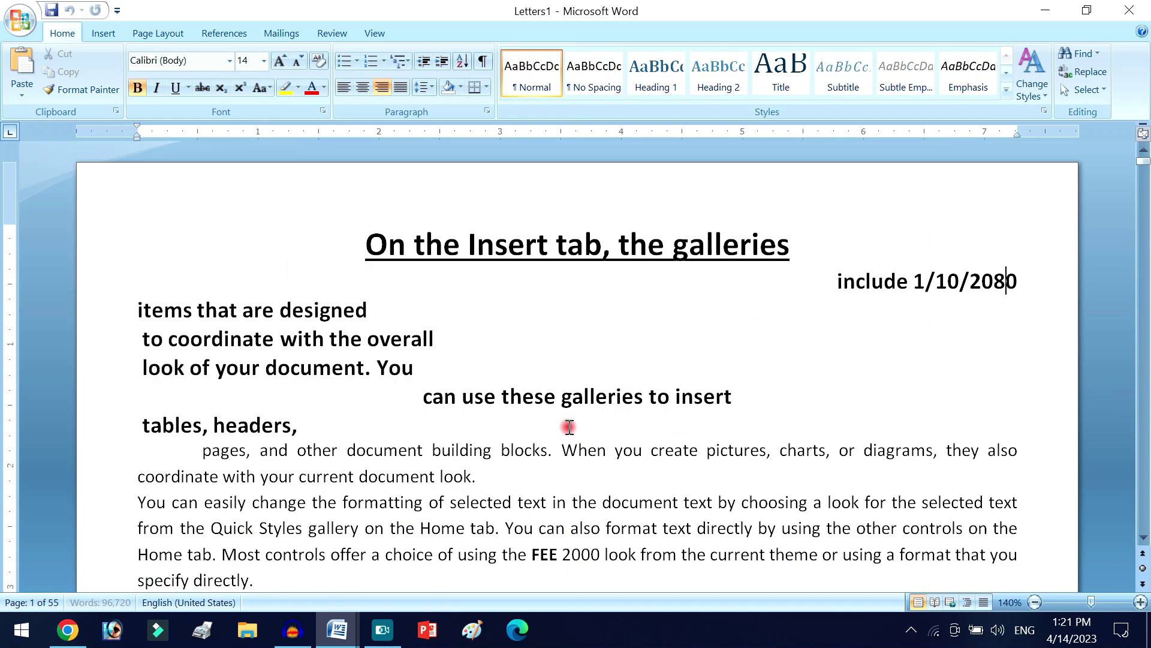
pyautogui.scroll(-2, 920, 325)
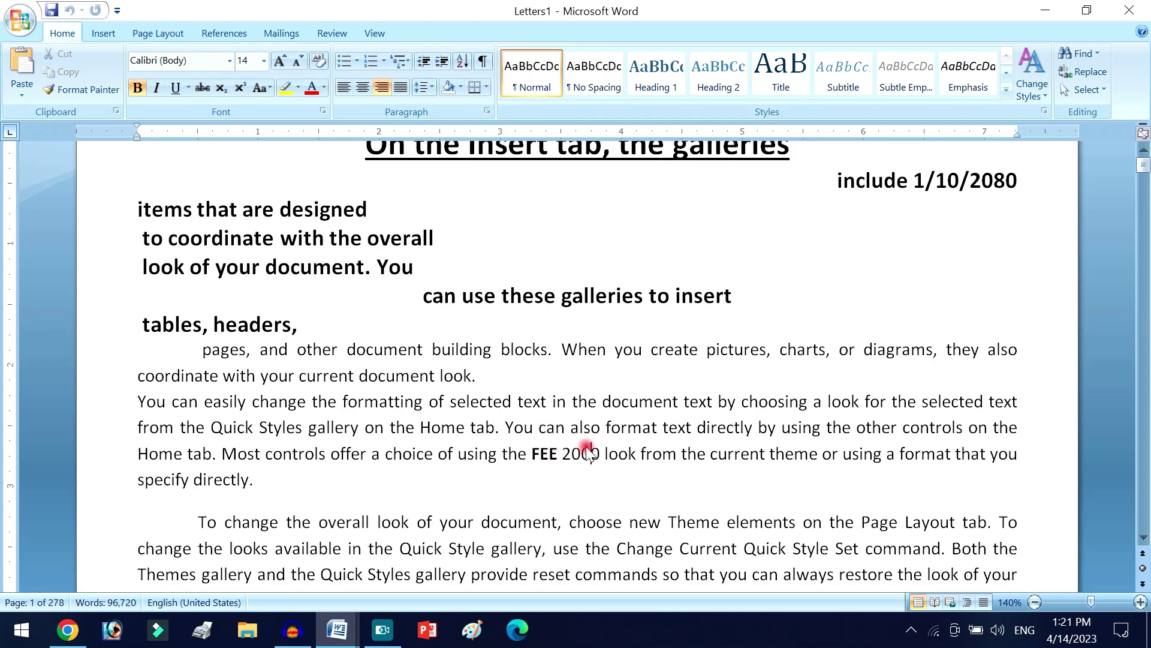
pyautogui.click(583, 451)
pyautogui.scroll(-4, 587, 446)
pyautogui.scroll(-3, 587, 445)
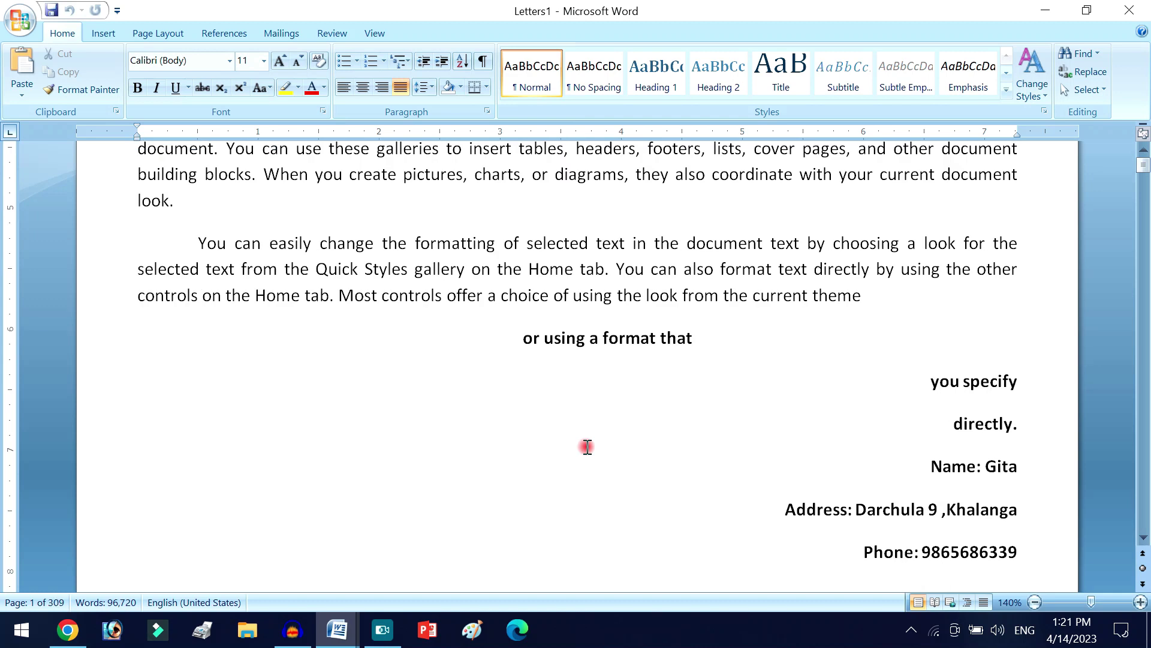
pyautogui.click(993, 463)
pyautogui.scroll(-1, 993, 464)
pyautogui.scroll(-2, 993, 464)
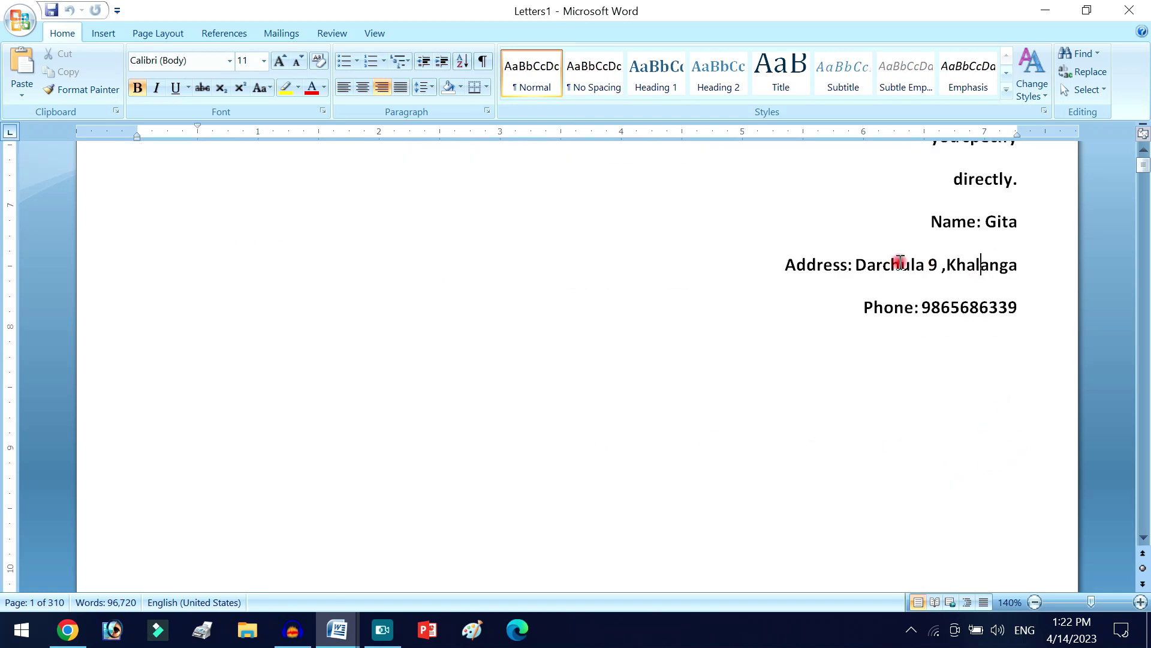
pyautogui.scroll(-9, 853, 360)
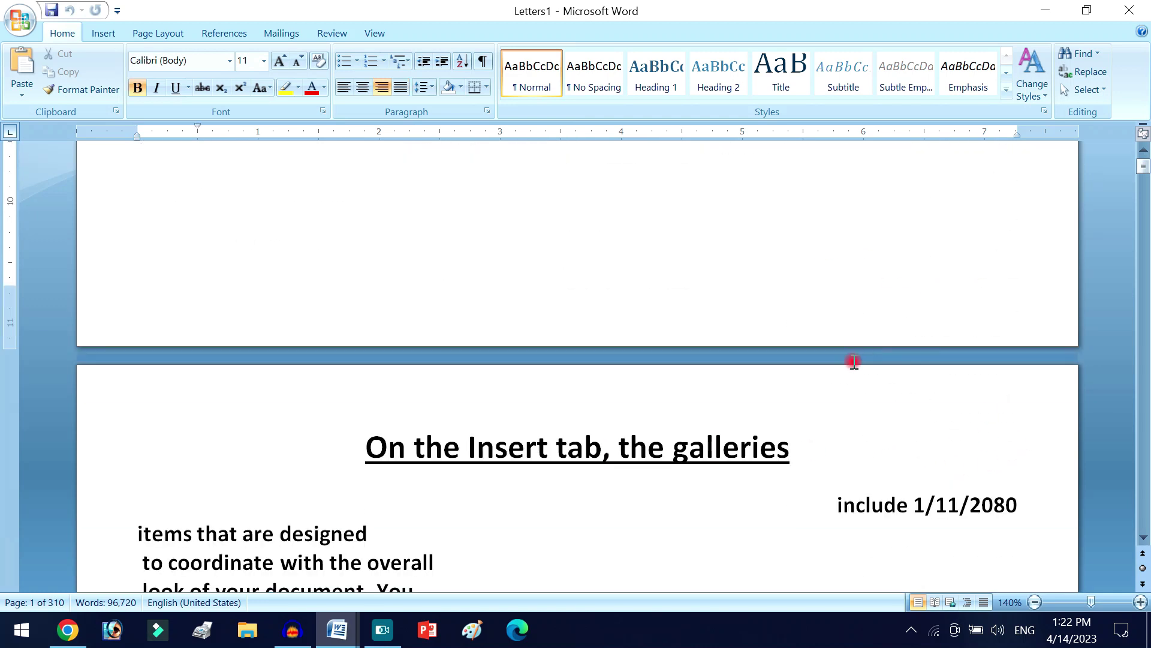
pyautogui.keyDown('ctrl'); pyautogui.scroll(-8, 807, 382); pyautogui.keyUp('ctrl')
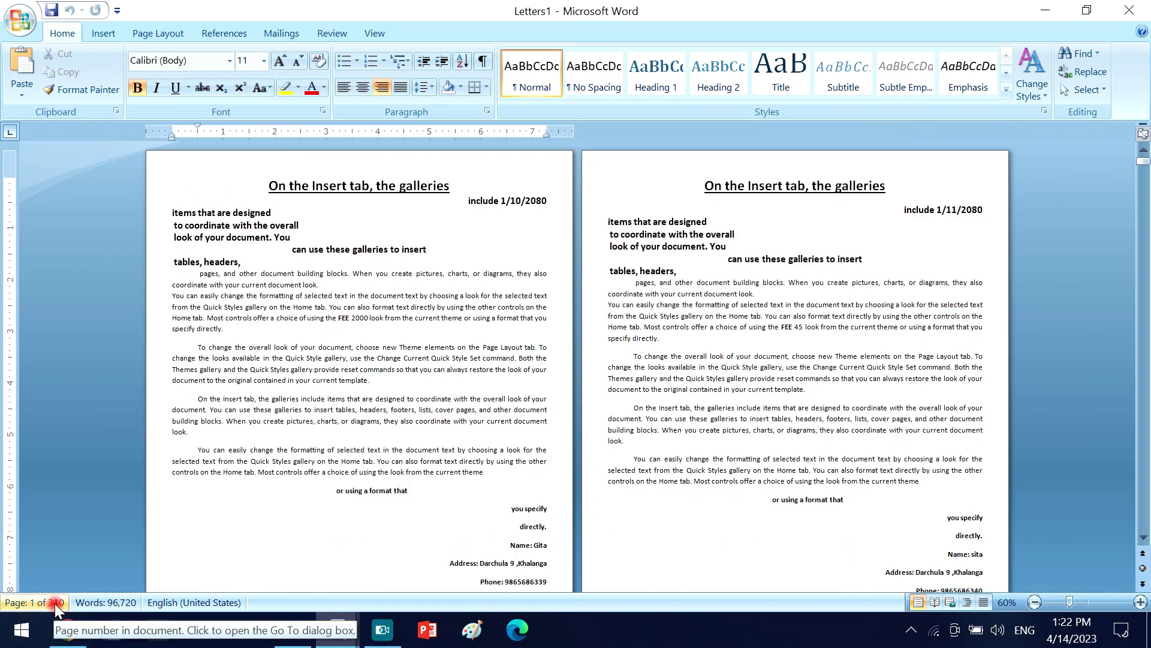
pyautogui.keyDown('ctrl'); pyautogui.scroll(-5, 432, 408); pyautogui.keyUp('ctrl')
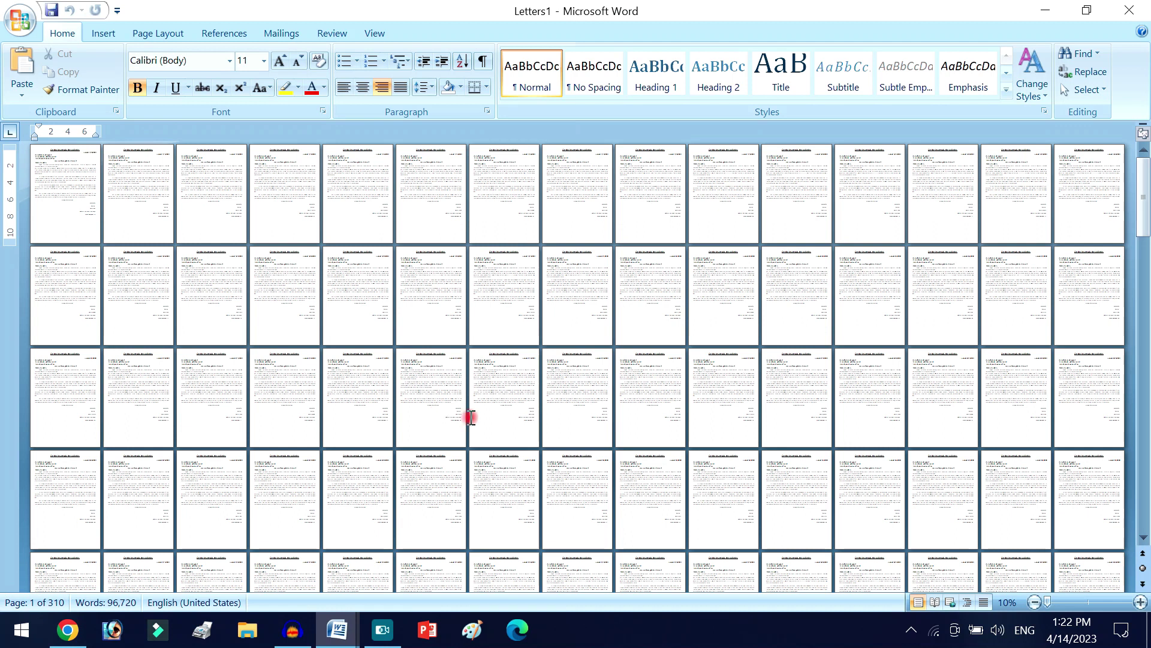
pyautogui.scroll(-5, 581, 406)
pyautogui.scroll(-3, 582, 451)
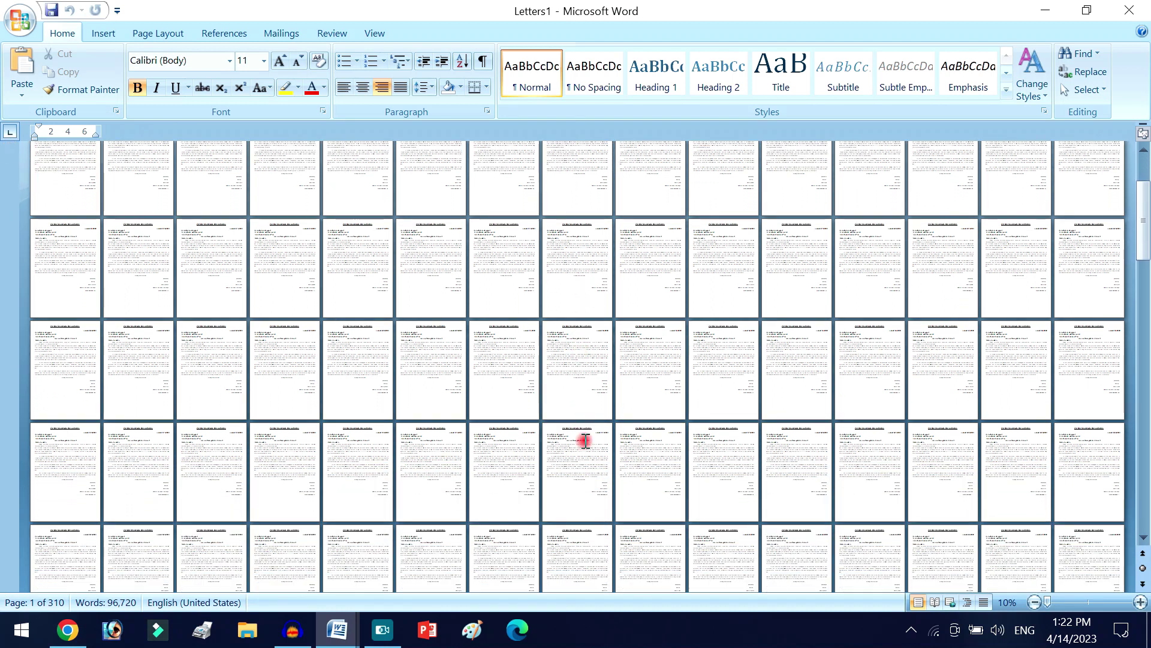
pyautogui.keyDown('ctrl'); pyautogui.scroll(5, 580, 451); pyautogui.keyUp('ctrl')
pyautogui.scroll(-5, 579, 446)
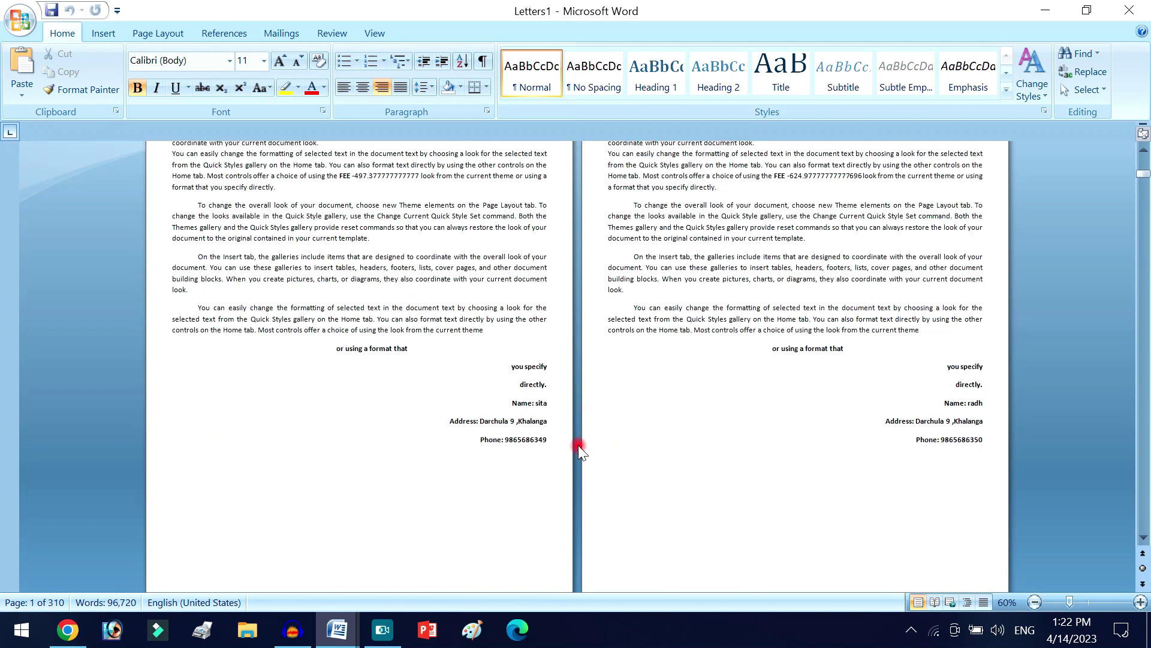
pyautogui.keyDown('ctrl'); pyautogui.scroll(6, 579, 441); pyautogui.keyUp('ctrl')
pyautogui.keyDown('ctrl'); pyautogui.scroll(5, 578, 437); pyautogui.keyUp('ctrl')
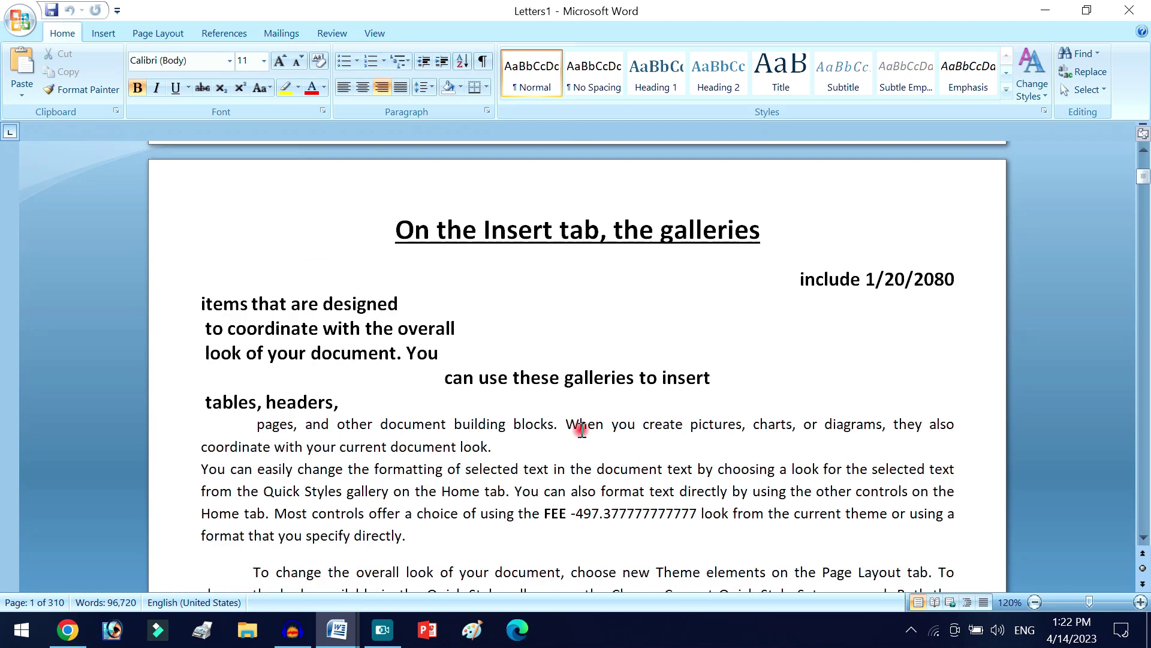
pyautogui.scroll(-10, 614, 509)
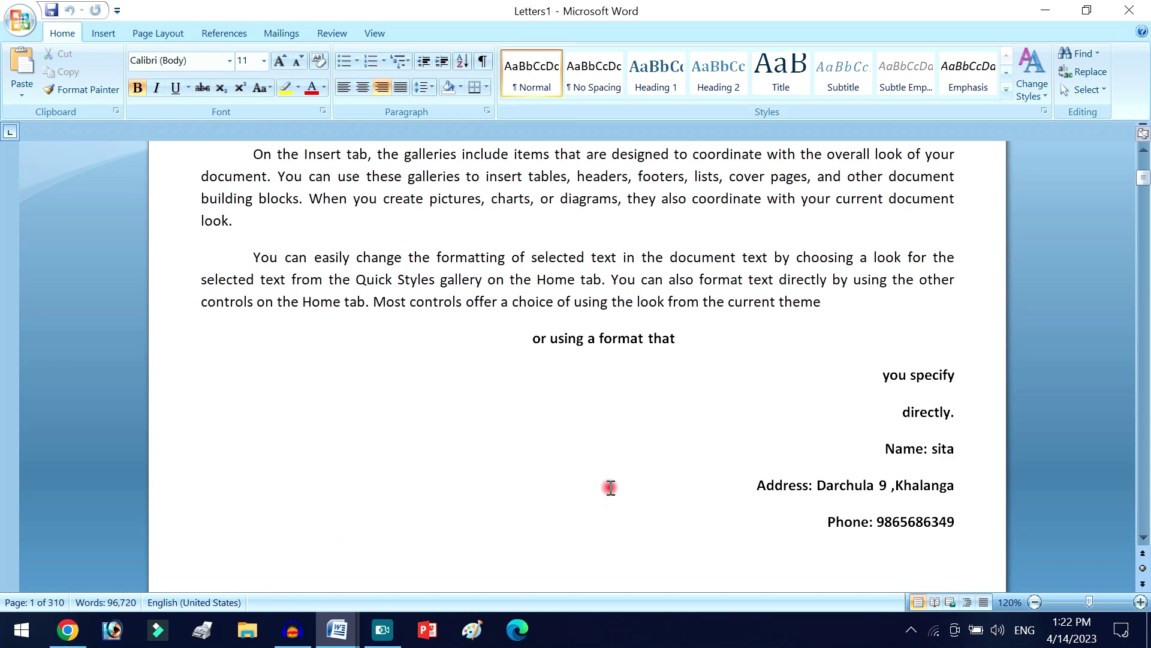
pyautogui.scroll(-1, 610, 501)
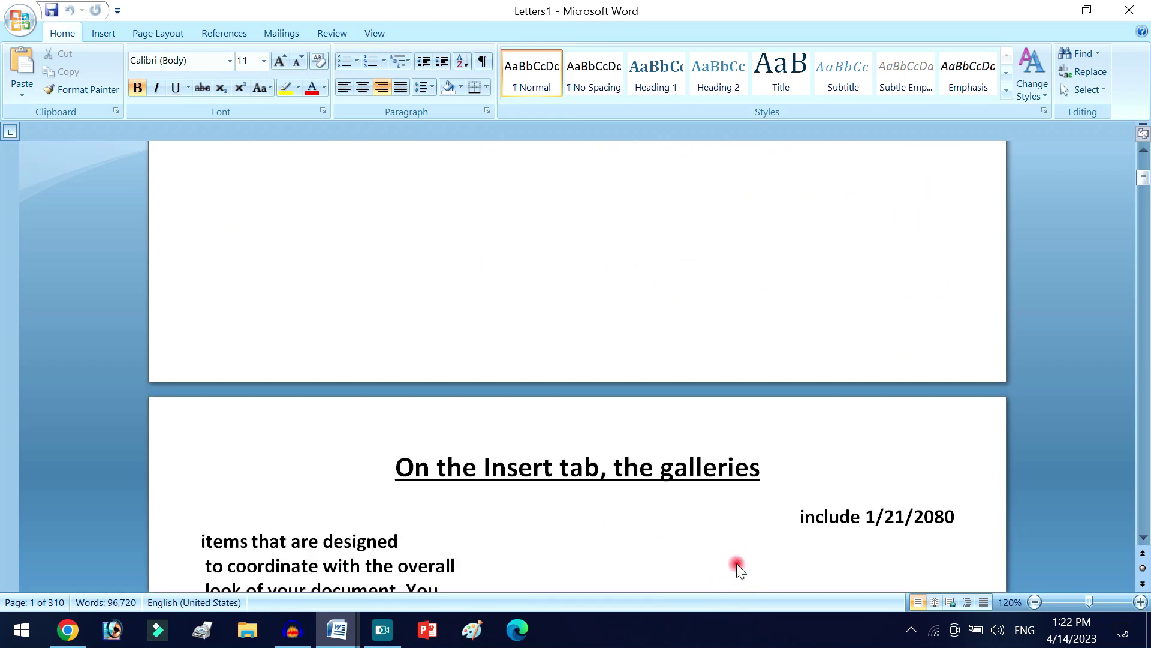
pyautogui.scroll(-8, 703, 445)
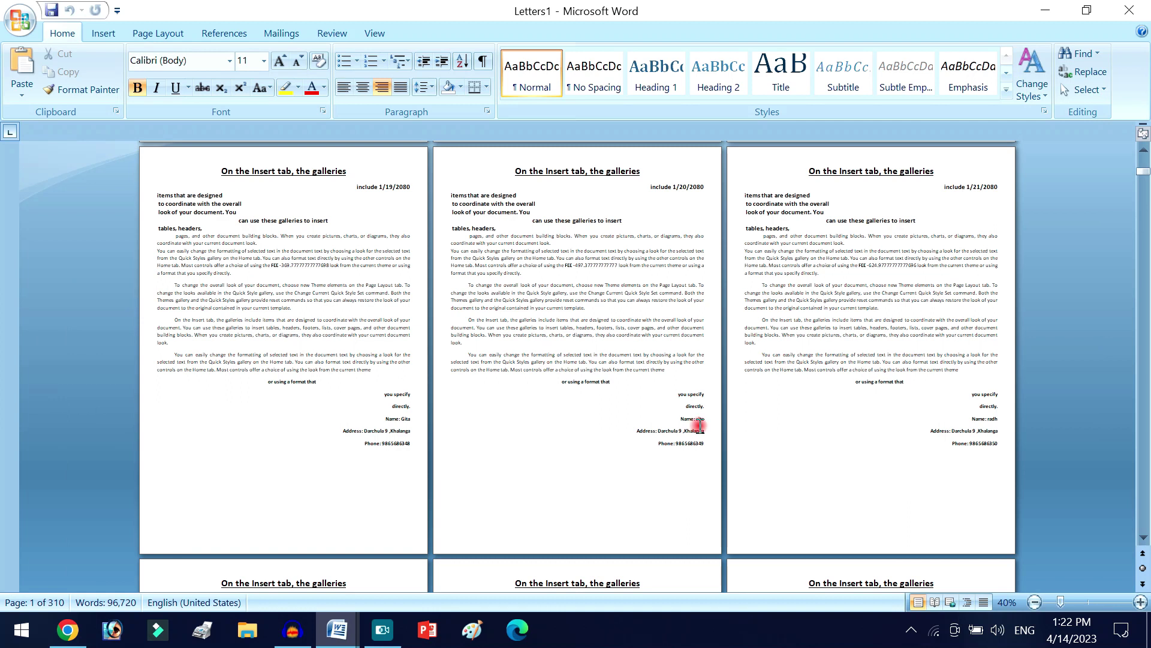
pyautogui.scroll(-10, 699, 424)
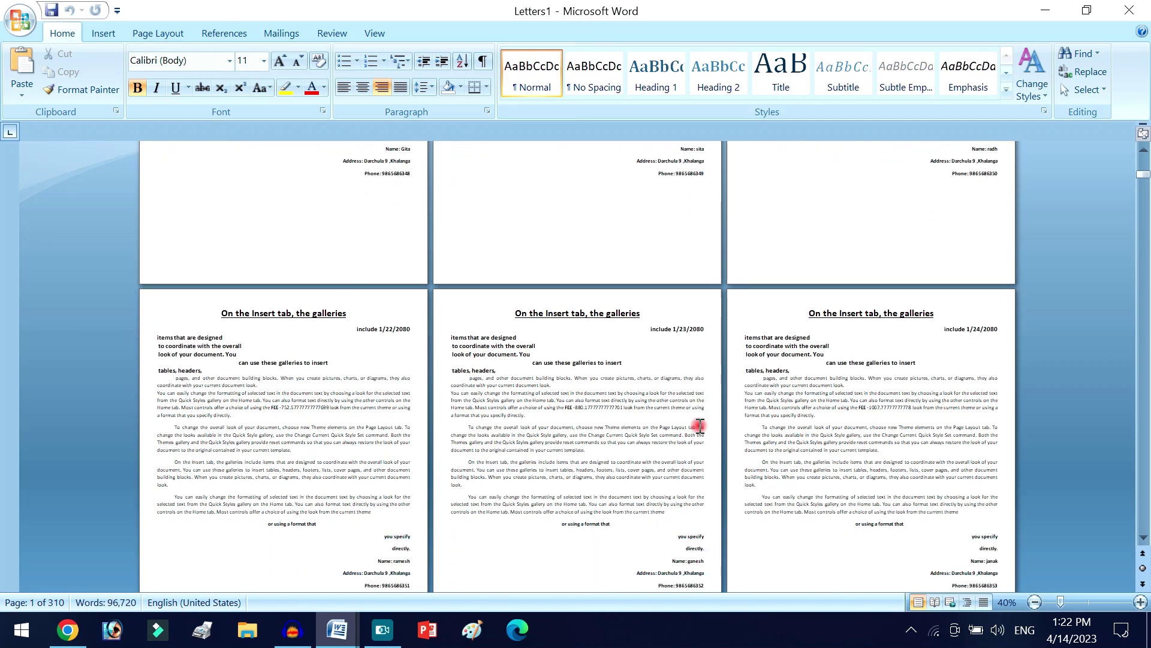
pyautogui.scroll(-3, 700, 425)
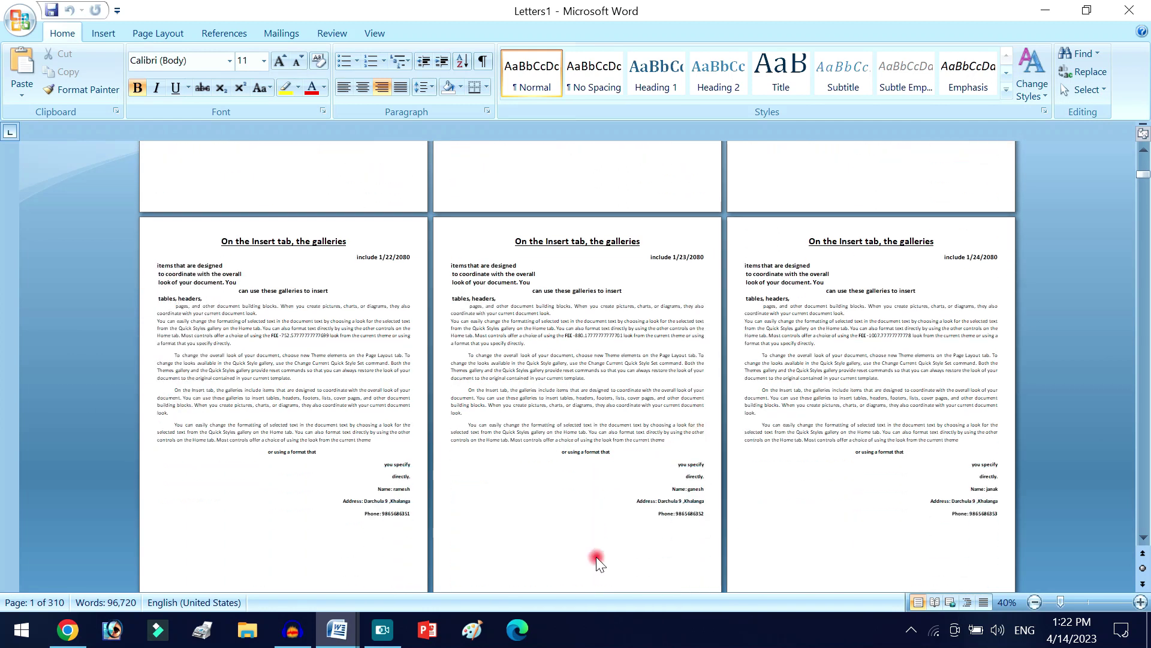
pyautogui.scroll(-9, 615, 499)
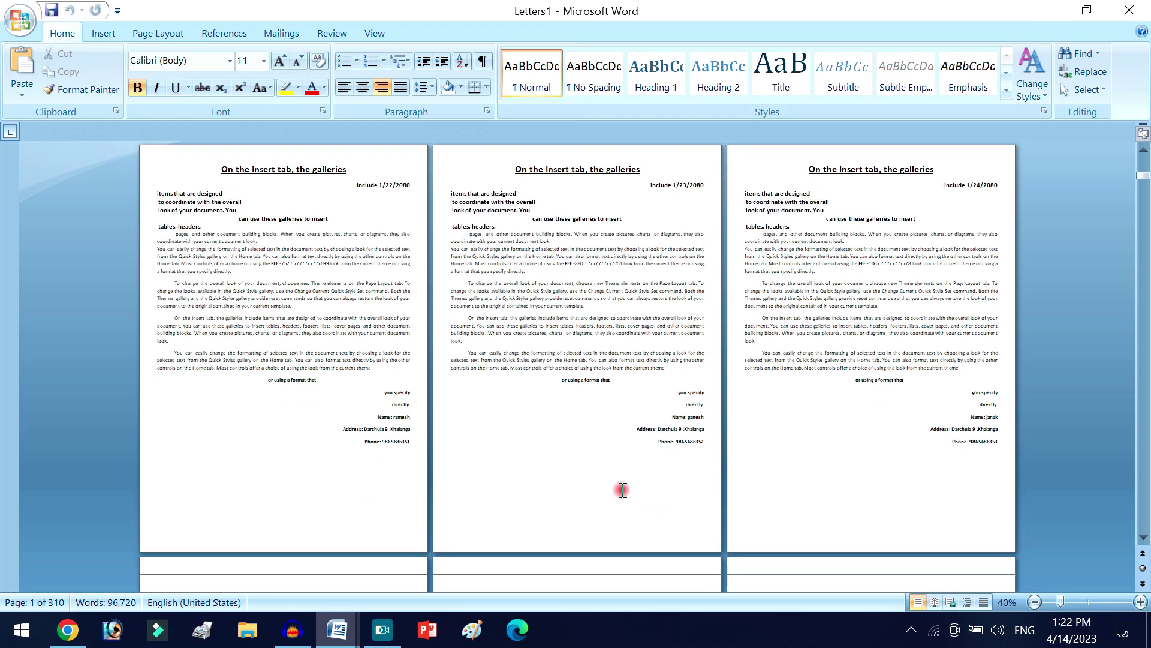
pyautogui.scroll(5, 623, 490)
pyautogui.scroll(-10, 624, 490)
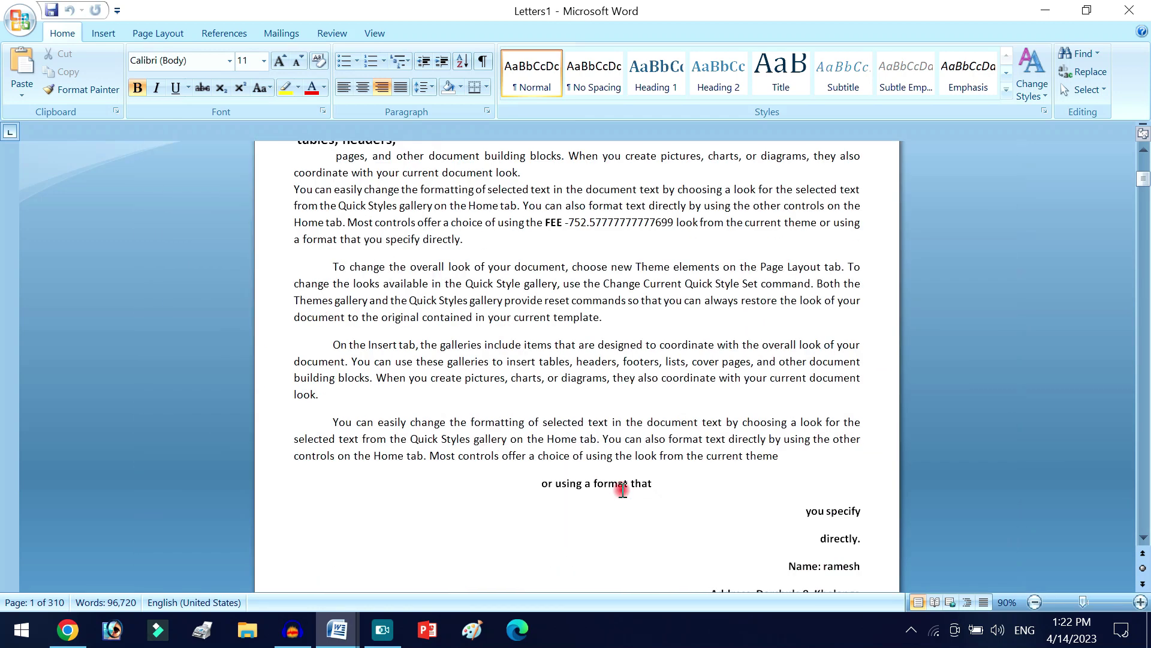
pyautogui.scroll(6, 623, 489)
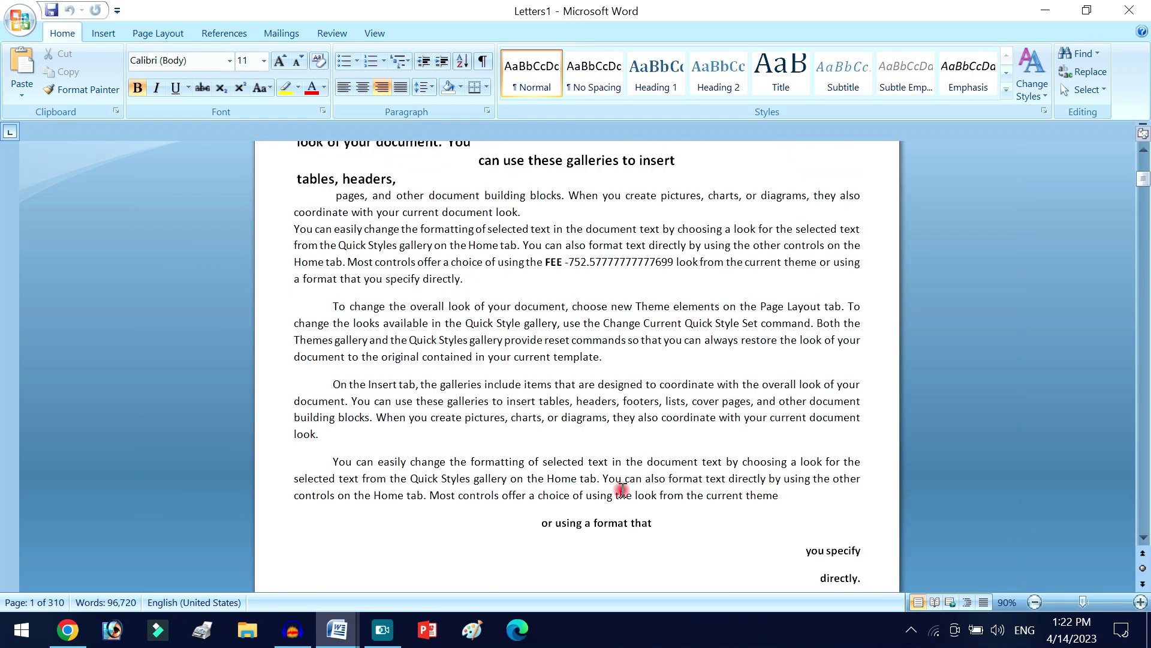
pyautogui.click(626, 441)
pyautogui.scroll(-17, 626, 441)
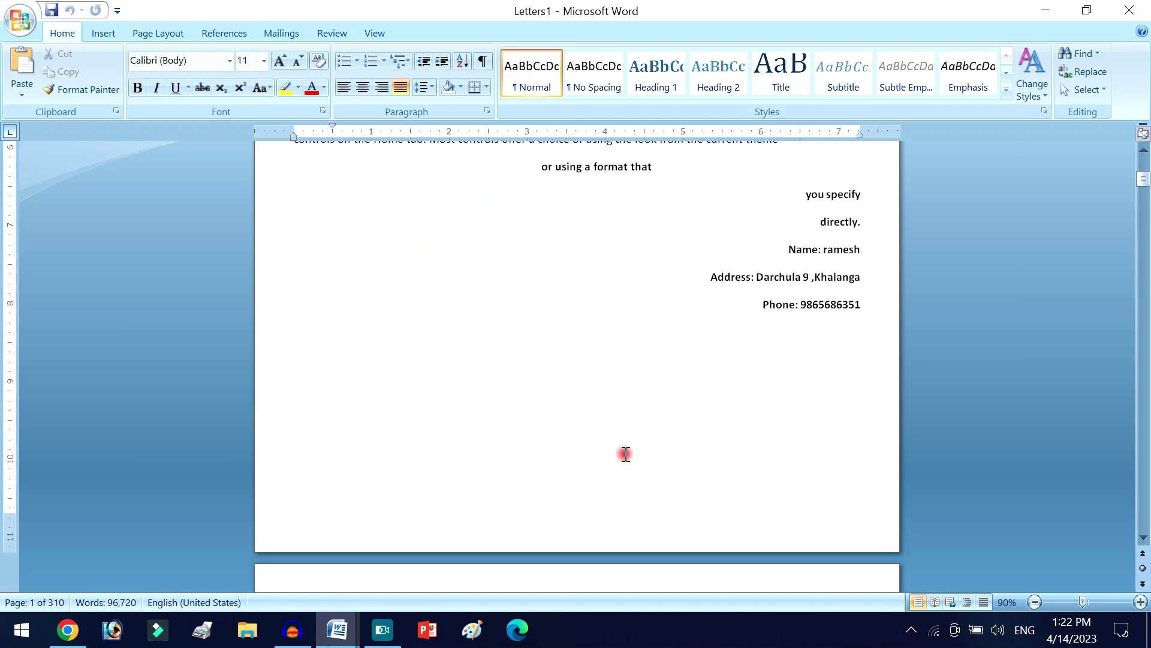
pyautogui.scroll(-10, 625, 453)
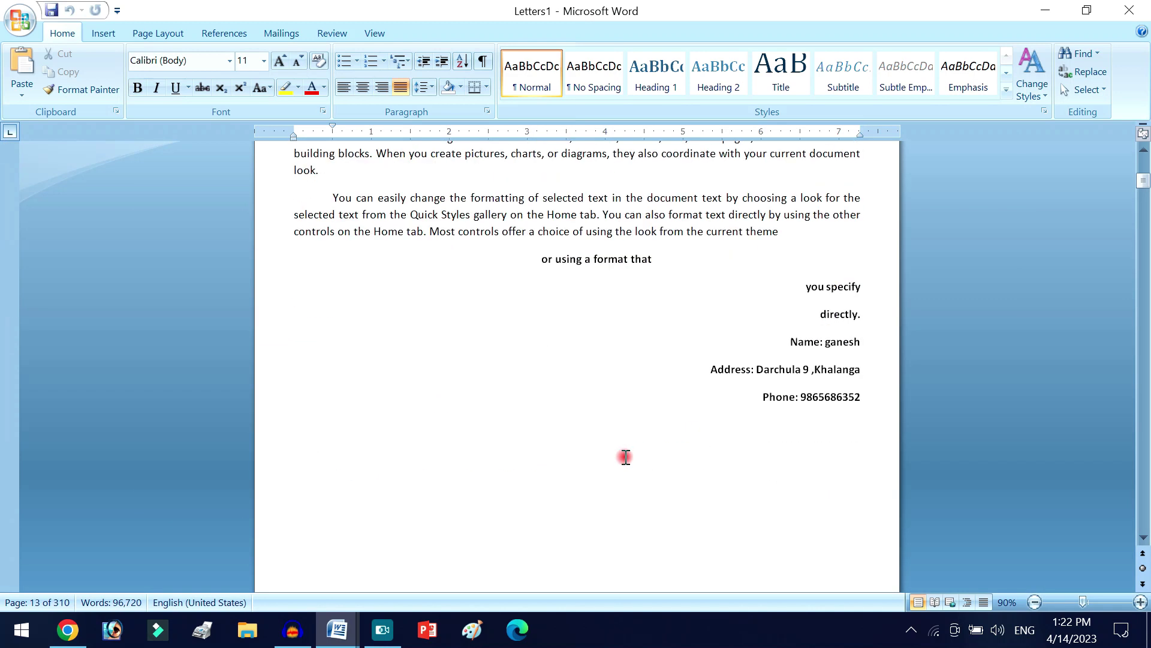
pyautogui.scroll(-15, 614, 459)
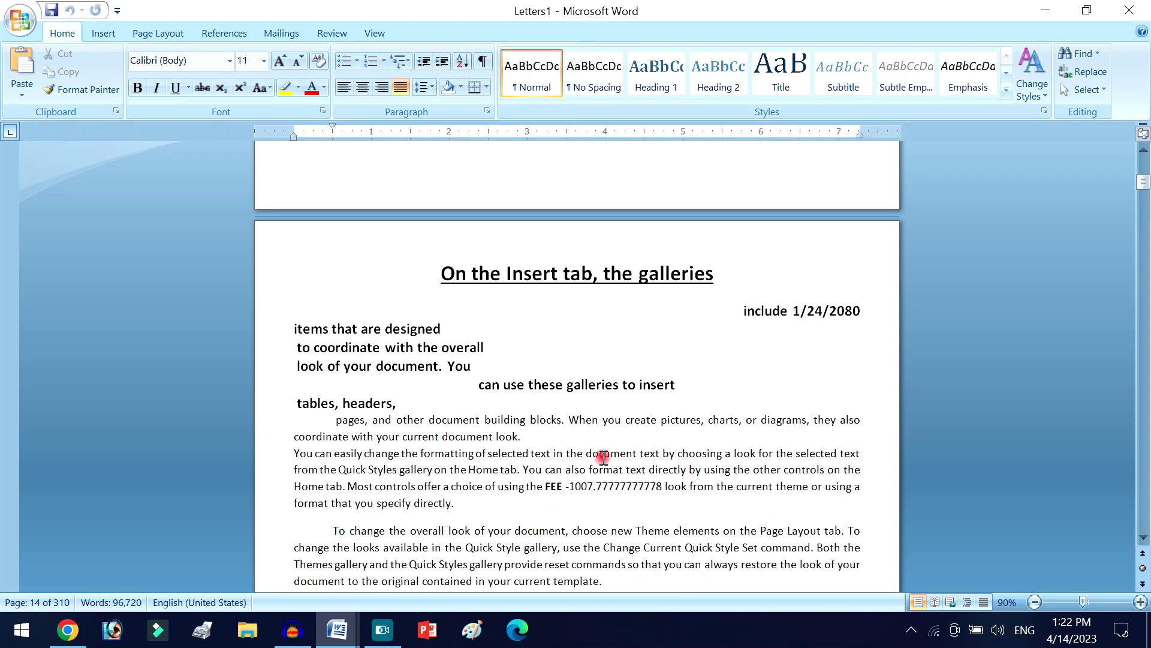
pyautogui.scroll(-9, 602, 457)
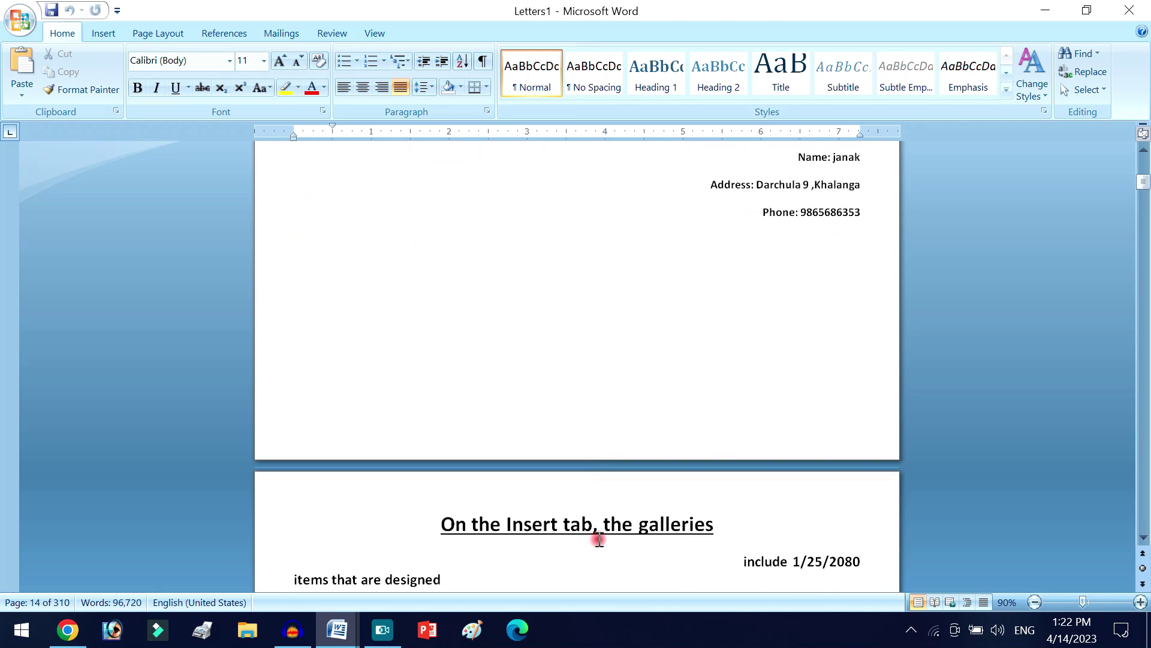